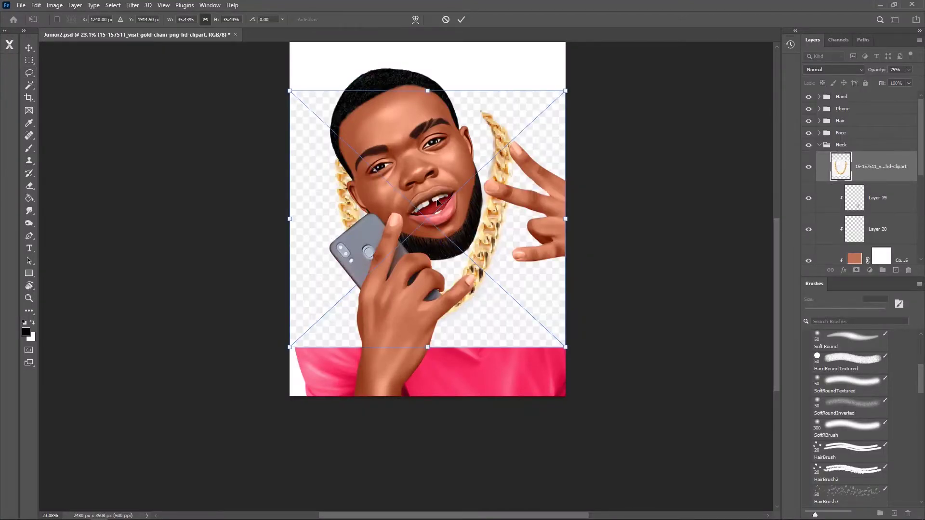
Commit the placed gold chain and mask it to a Select Subject selection.
click(462, 19)
click(112, 5)
click(125, 118)
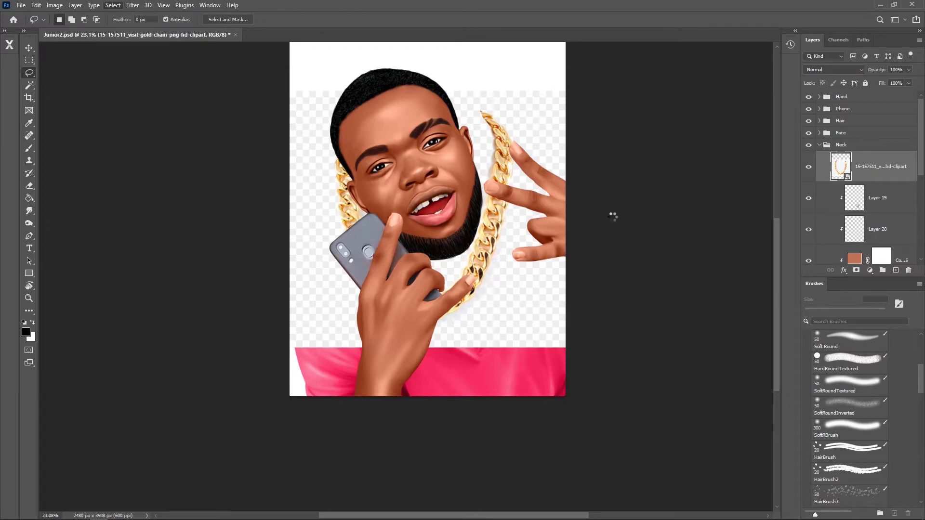
click(856, 272)
Shrink the chain image and move it over the man's neck.
key(ctrl+2)
key(ctrl+t)
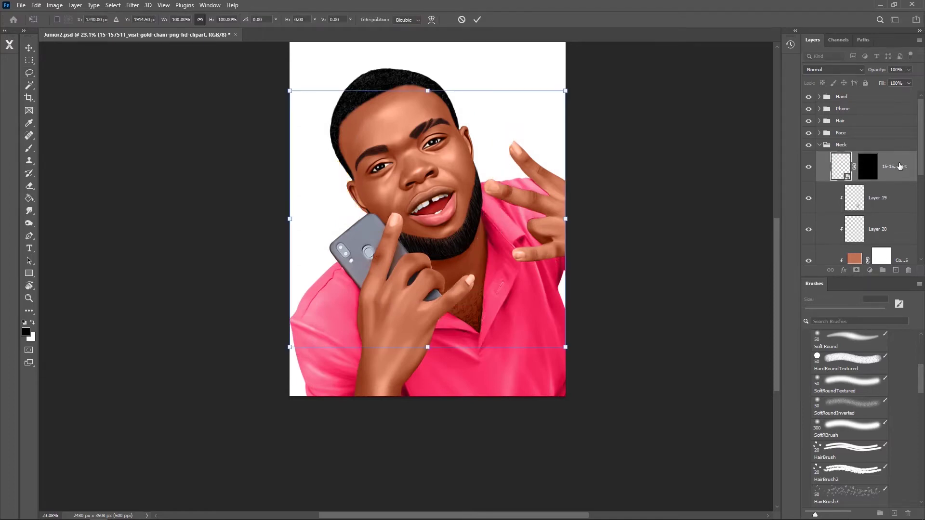
click(477, 19)
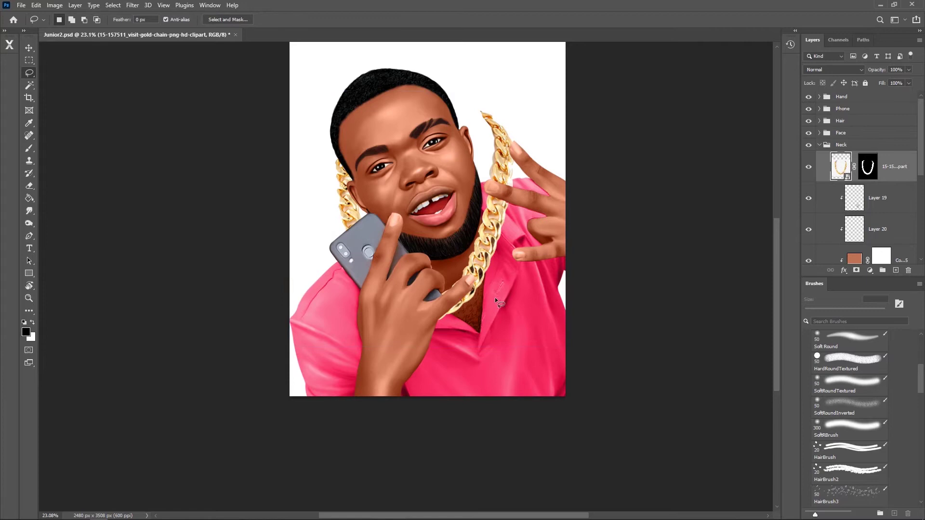
key(ctrl+t)
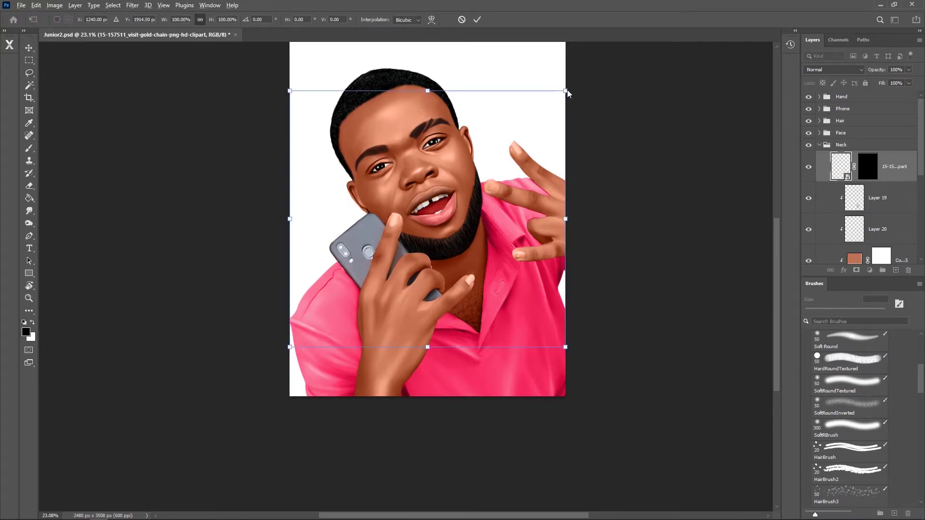
drag(566, 90, 554, 140)
drag(516, 169, 424, 246)
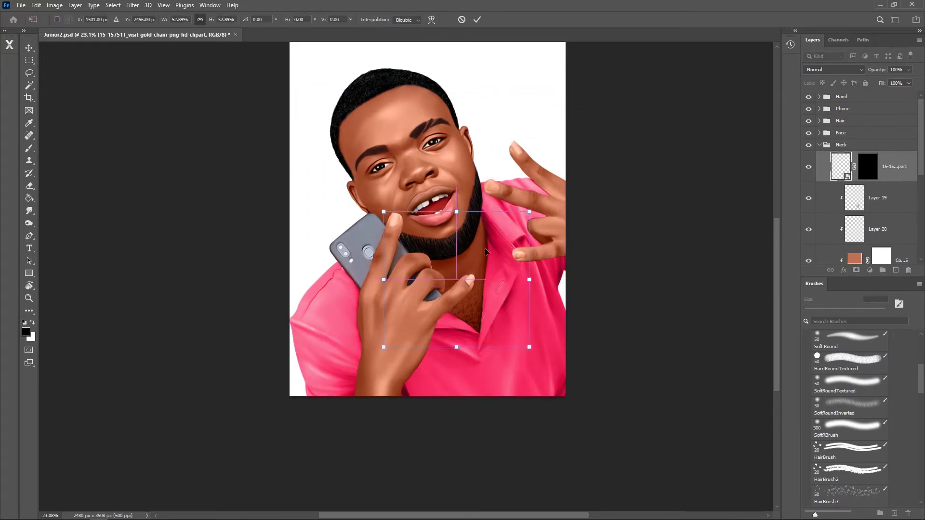
click(477, 19)
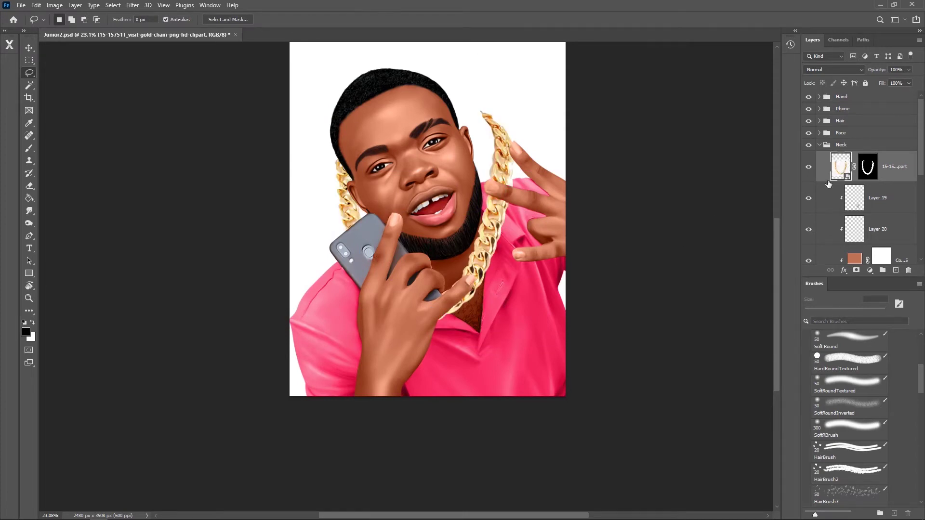
Bring up the chain layer and mask context menus, then dismiss them.
key(v)
right_click(867, 166)
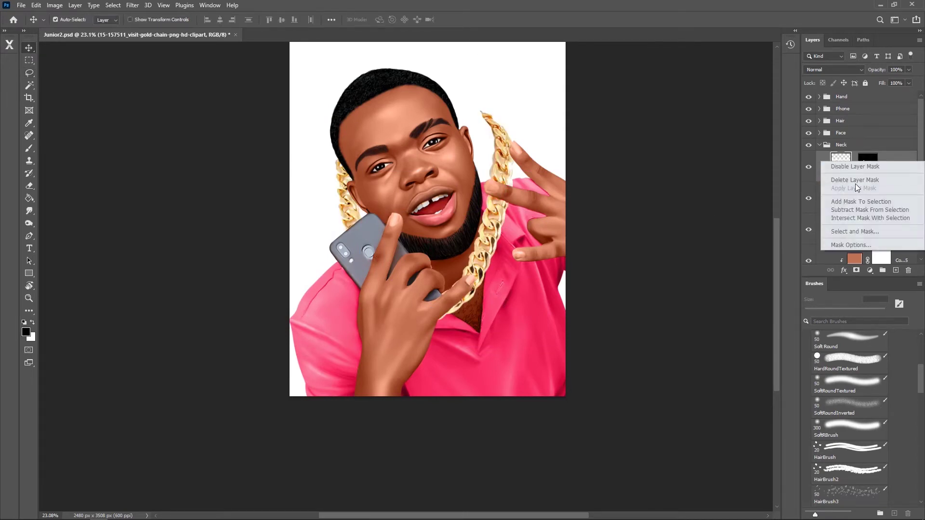
right_click(897, 169)
key(Escape)
right_click(820, 169)
key(Escape)
Scale the chain to about 59%, move it onto the neck, and rotate about -24°.
key(ctrl+t)
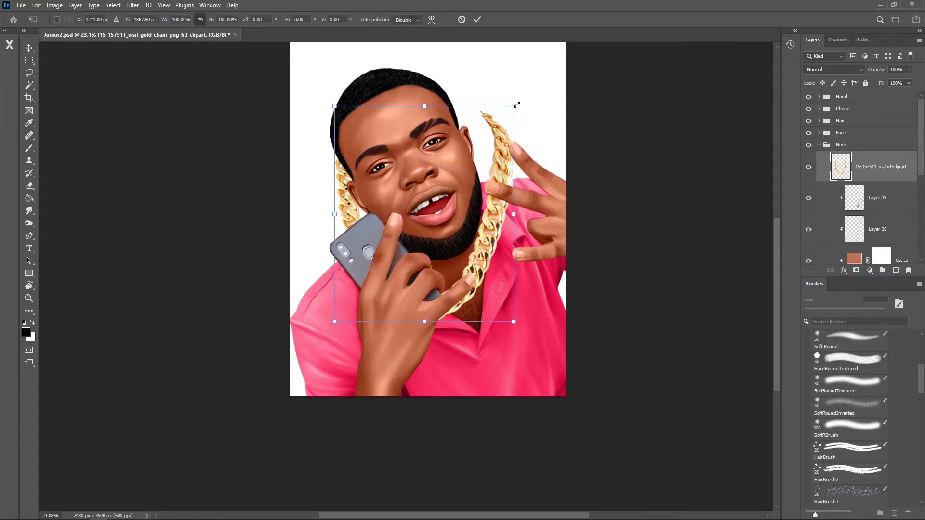
drag(516, 103, 521, 142)
mouse_move(448, 270)
mouse_down()
mouse_move(484, 333)
mouse_move(551, 297)
mouse_up()
mouse_move(488, 309)
mouse_down()
mouse_move(531, 271)
mouse_move(478, 268)
mouse_move(504, 284)
mouse_up()
Skew the chain's corners to follow the neckline and apply the transform.
drag(435, 314, 431, 308)
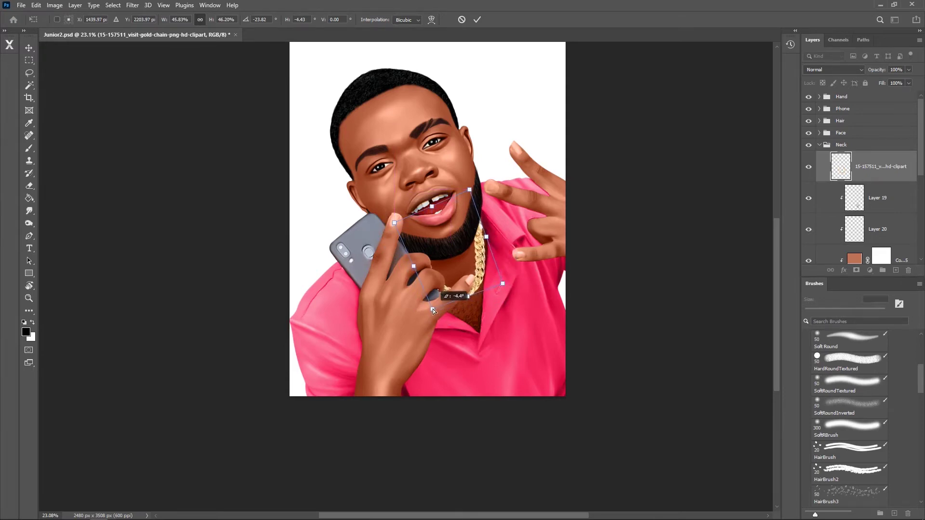
drag(502, 284, 507, 293)
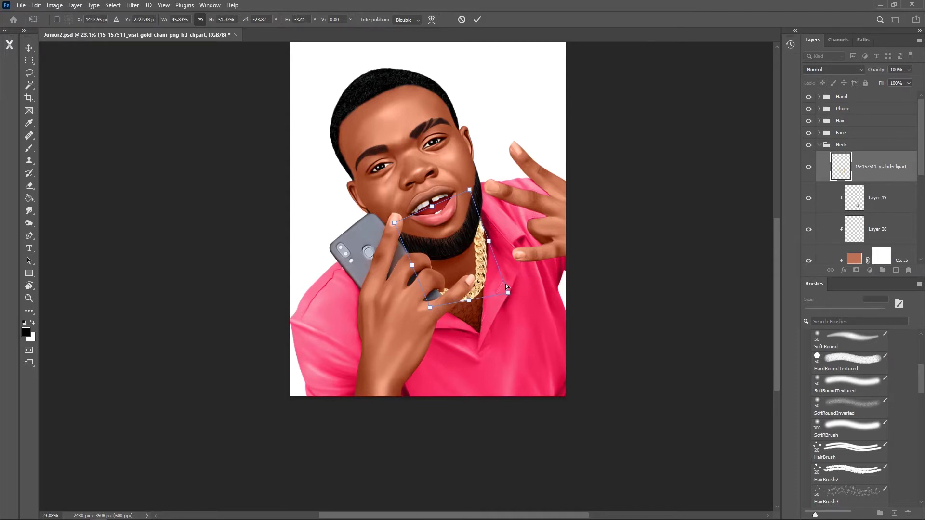
drag(472, 190, 471, 194)
drag(510, 293, 508, 297)
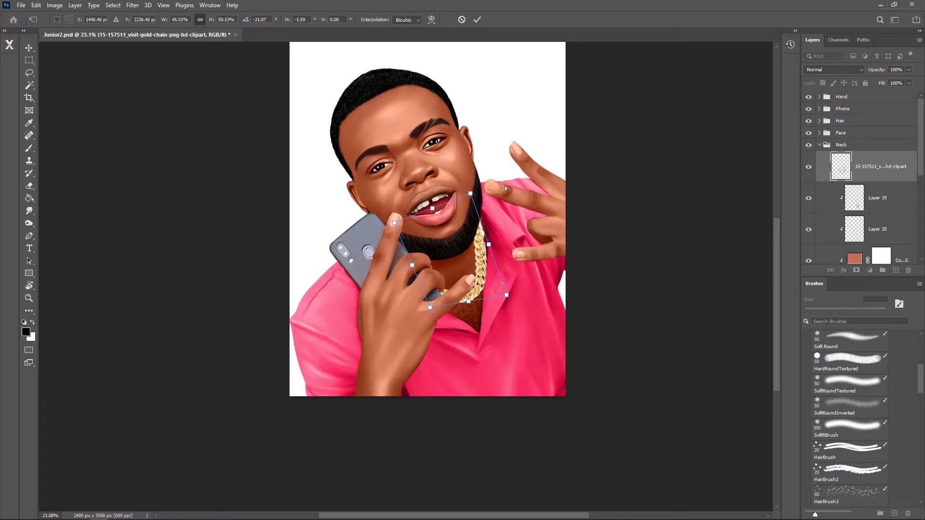
click(477, 20)
scroll(518, 253, down, 3)
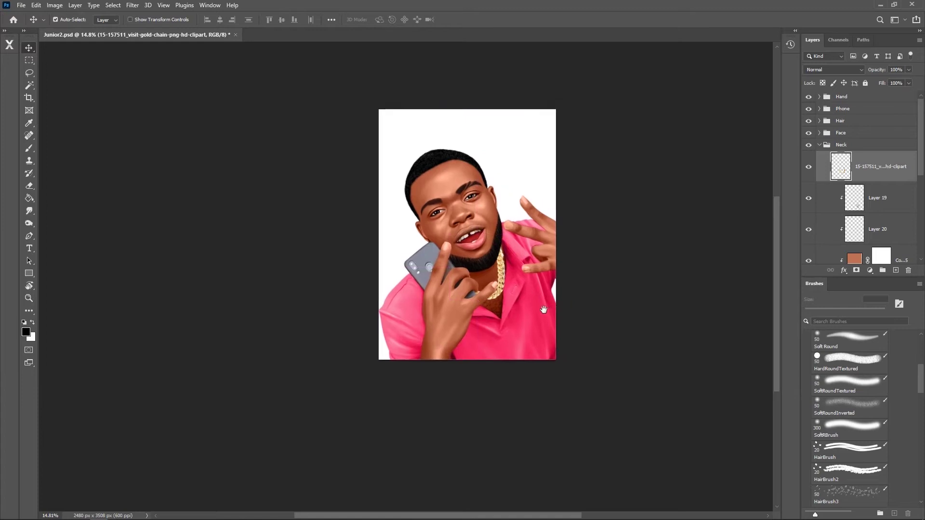
Skew the chain's top-right corner upward and apply the transform.
drag(543, 309, 523, 303)
scroll(518, 270, up, 3)
key(ctrl+t)
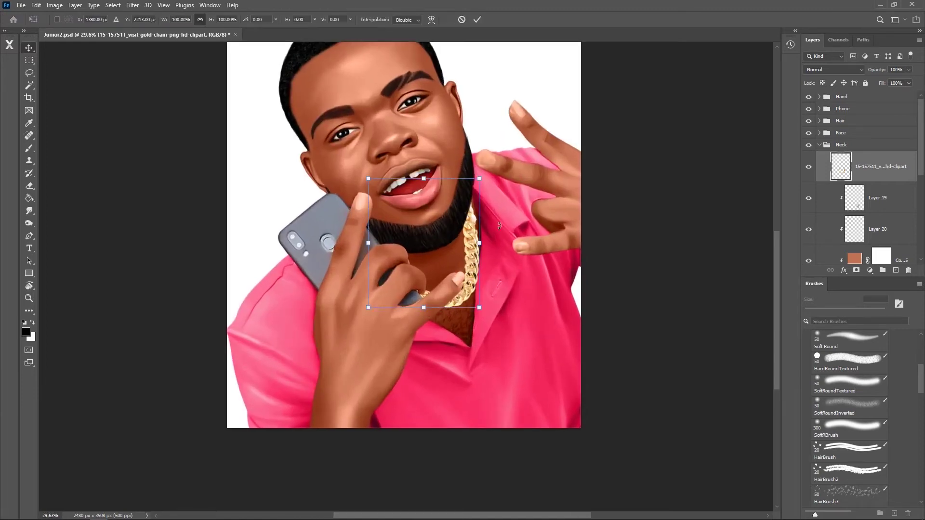
drag(479, 179, 496, 157)
click(479, 20)
Nudge the gold chain slightly into place on the neck.
scroll(505, 259, down, 2)
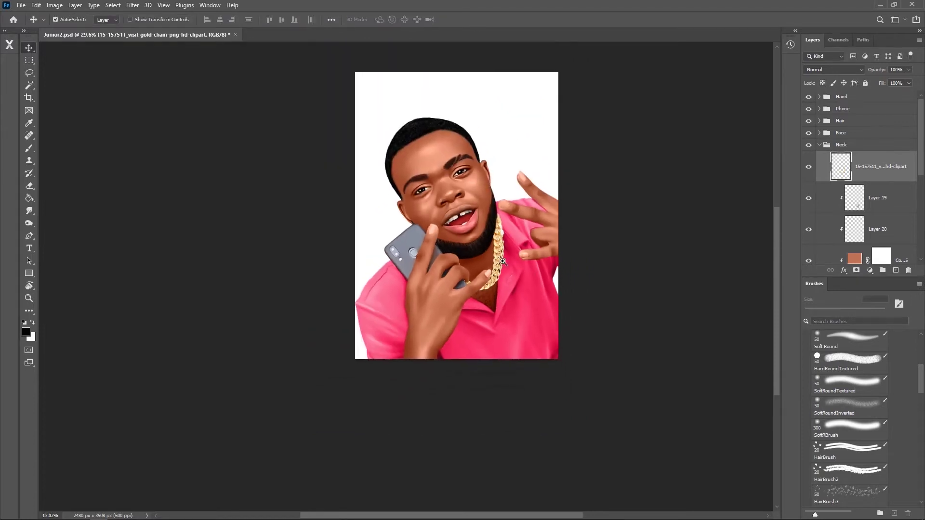
scroll(505, 259, down, 1)
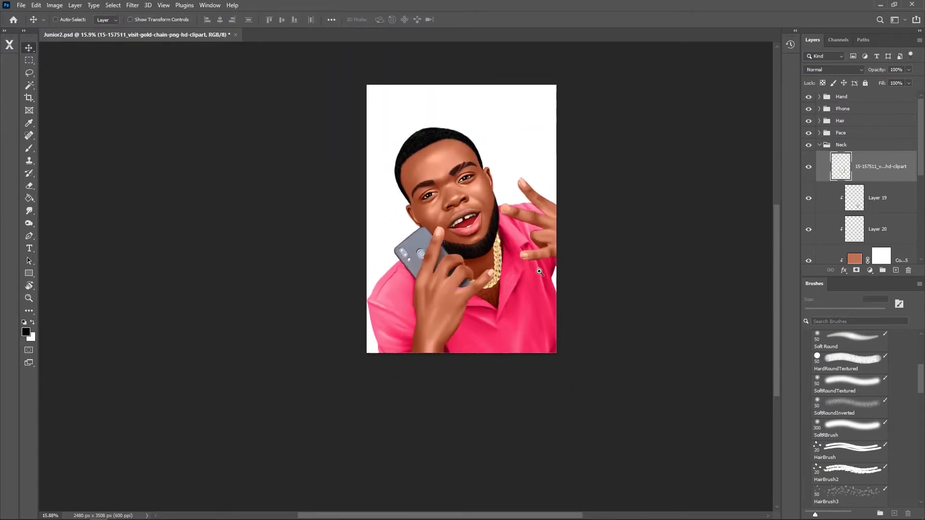
scroll(539, 271, down, 2)
scroll(528, 269, up, 1)
scroll(482, 273, up, 1)
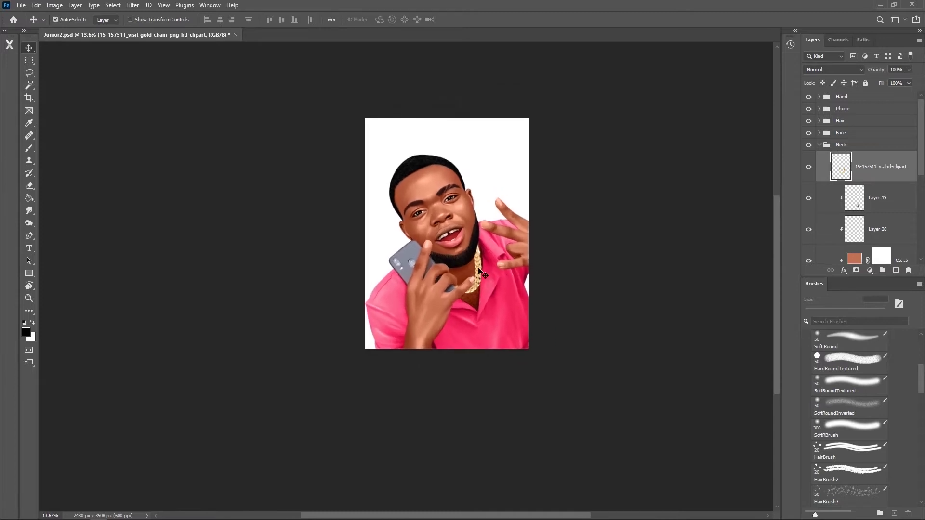
drag(479, 241, 479, 243)
scroll(484, 272, up, 10)
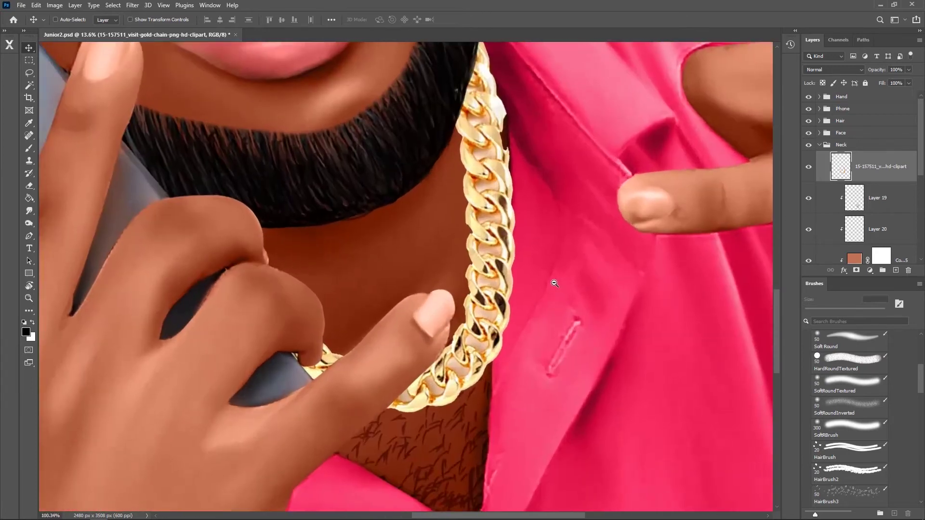
scroll(555, 284, down, 5)
scroll(555, 284, up, 1)
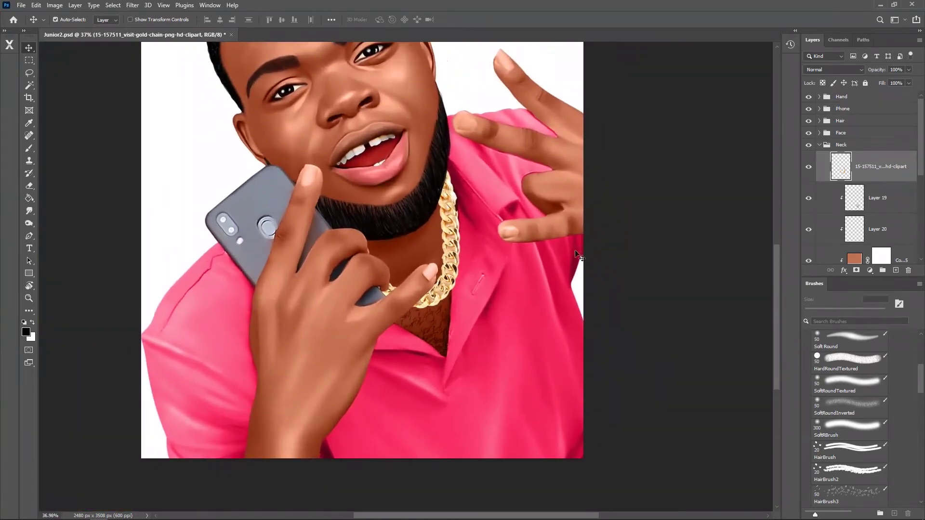
Add a blank mask to the chain layer and choose a Soft Round brush.
click(853, 270)
key(b)
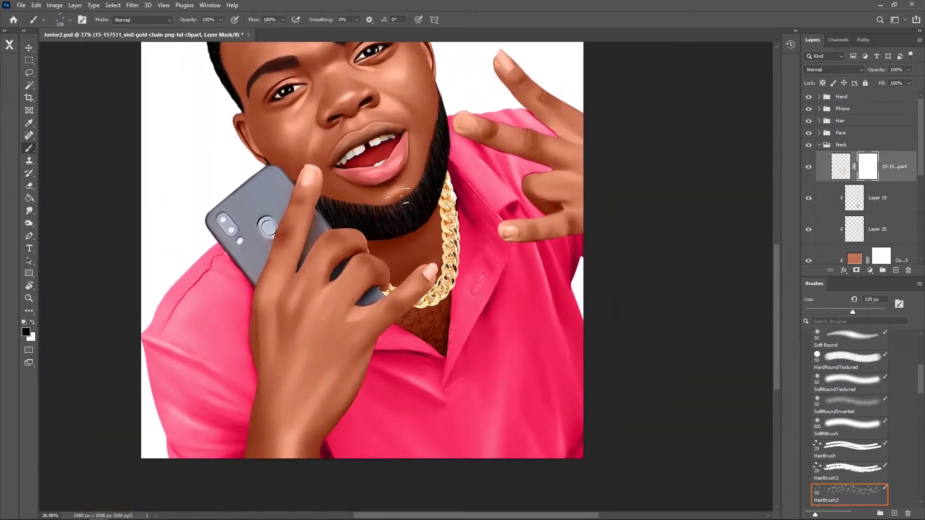
right_click(421, 186)
drag(806, 299, 807, 281)
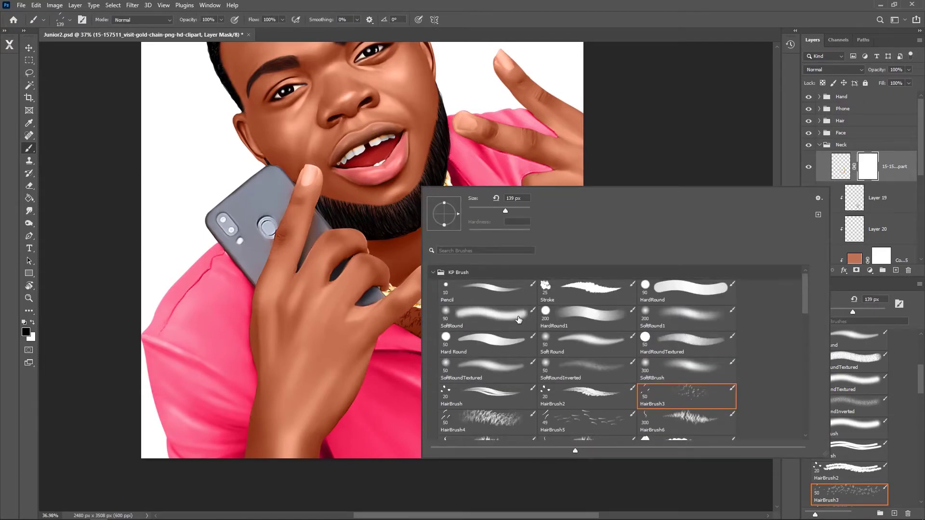
click(487, 318)
key(Return)
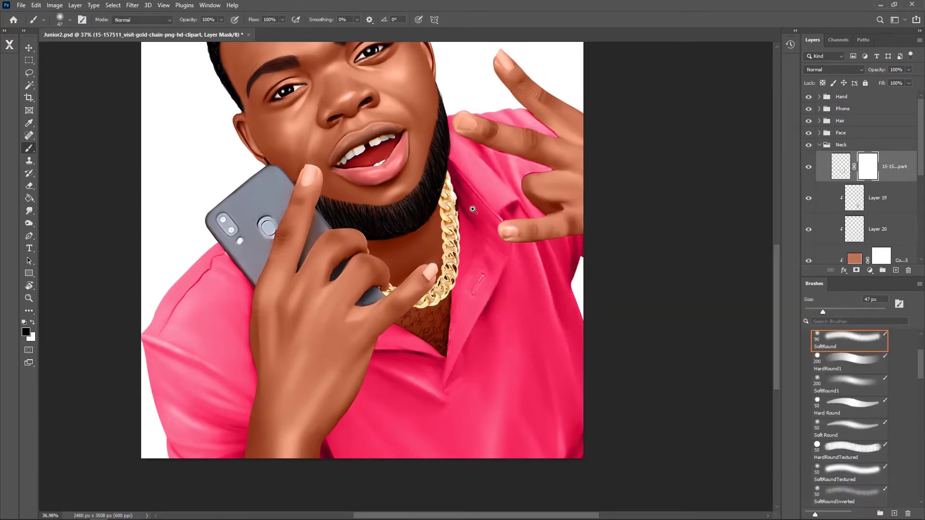
Fade the chain to 38% and paint out its edges along the beard and collar.
scroll(466, 185, up, 3)
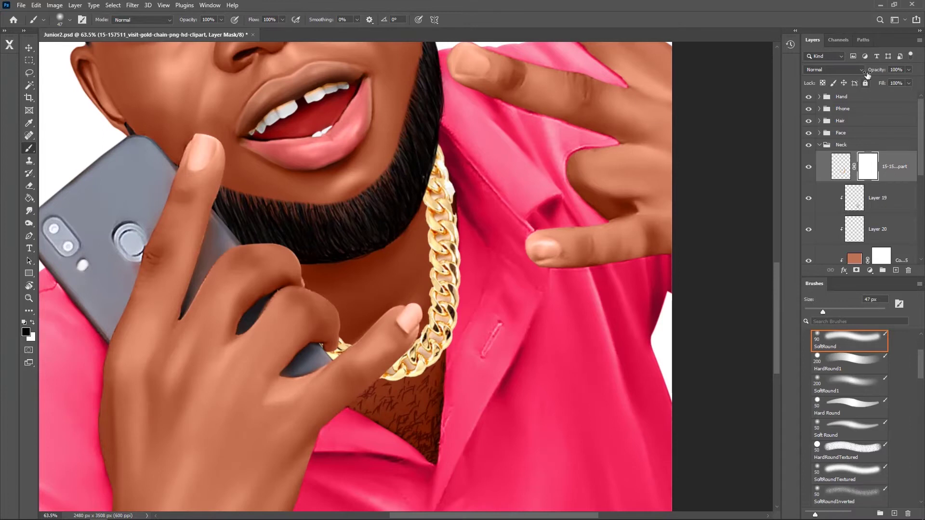
click(841, 166)
drag(877, 70, 863, 75)
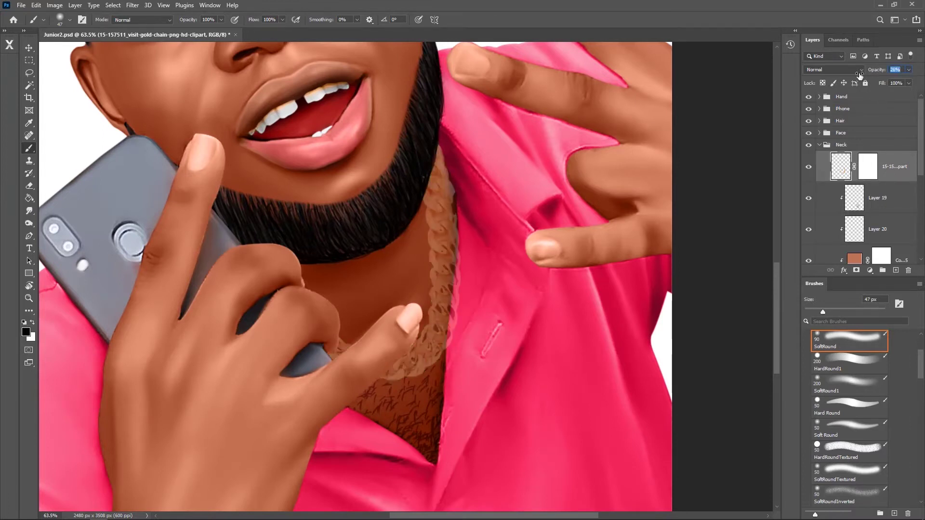
text(38)
click(868, 167)
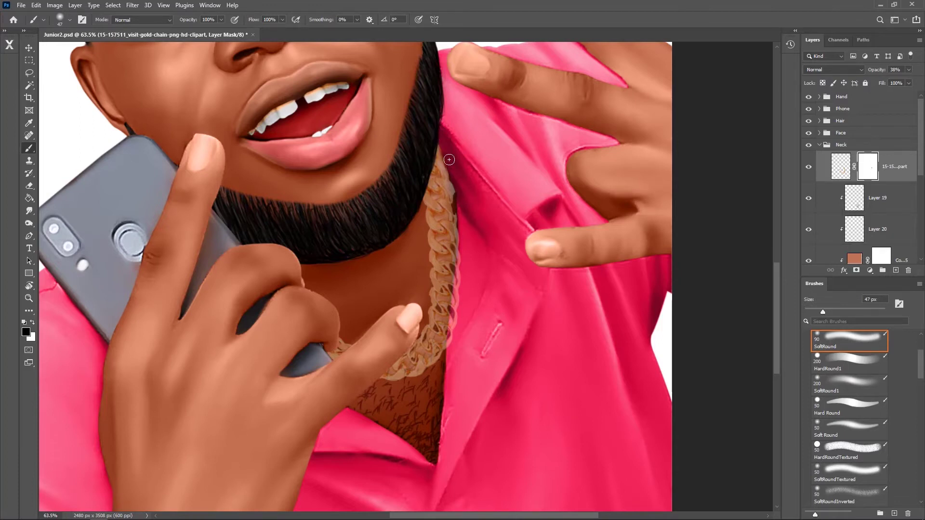
drag(449, 155, 463, 208)
key(bracketleft)
drag(453, 326, 462, 252)
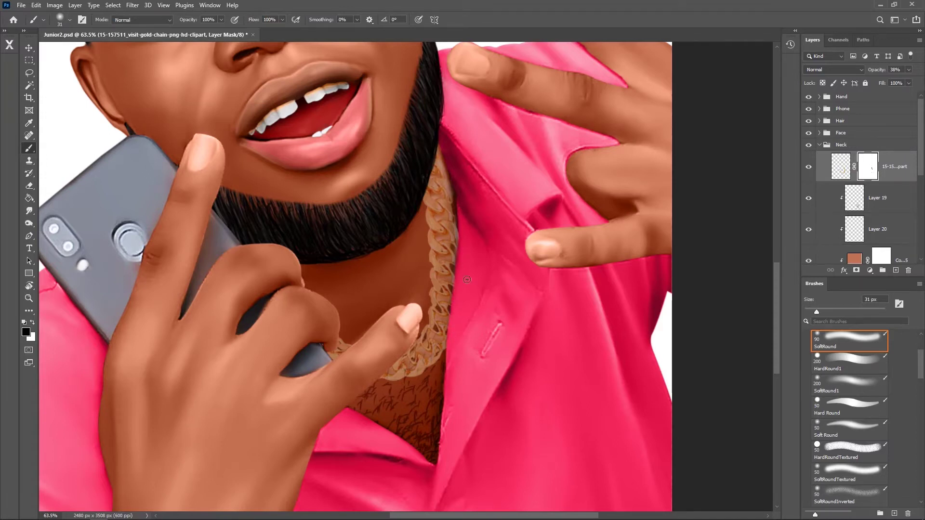
Set the chain layer's opacity to 98%.
click(841, 166)
click(896, 69)
text(98)
key(Return)
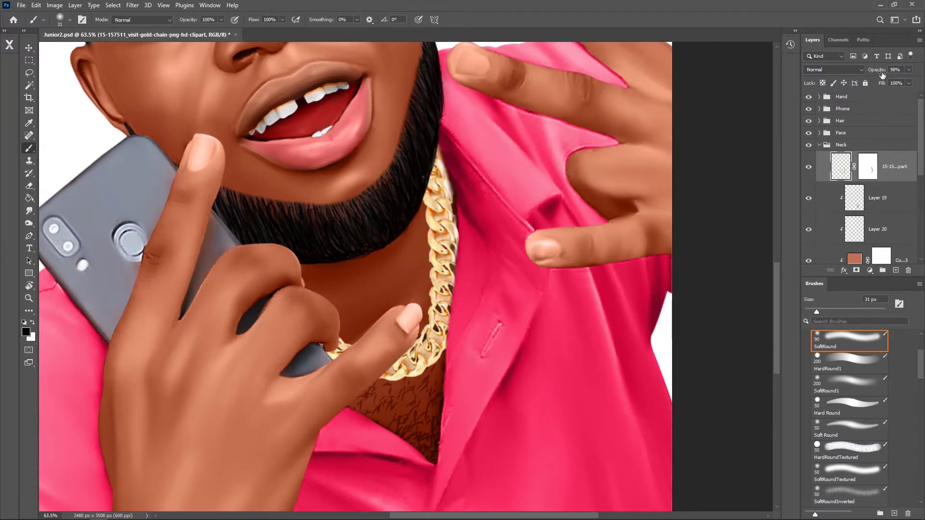
scroll(505, 258, down, 4)
scroll(505, 258, down, 1)
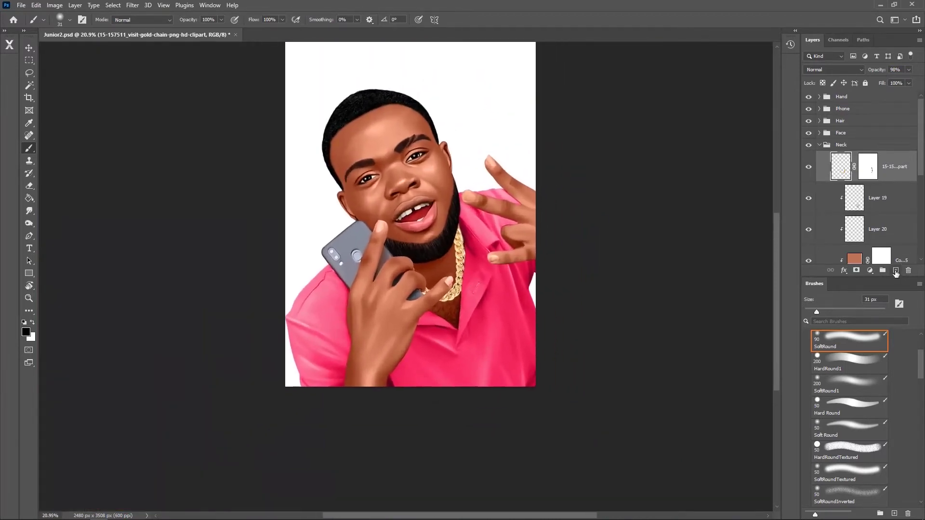
Add Layer 21 over the chain, paint shading, and set it to Soft Light.
click(895, 270)
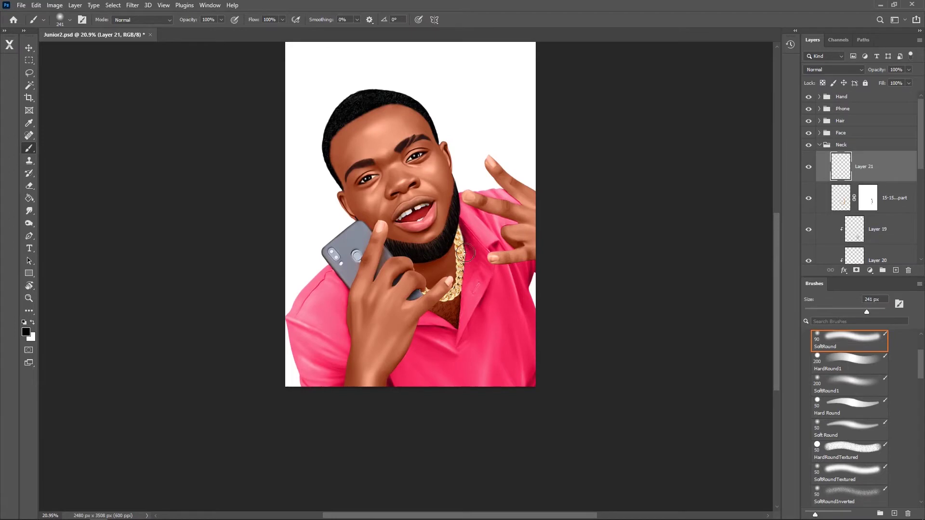
drag(455, 212, 464, 278)
click(833, 70)
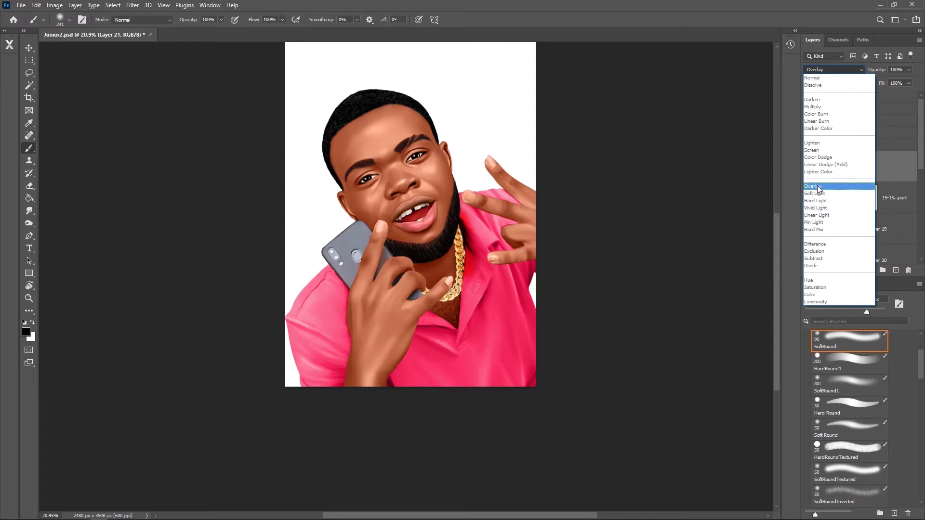
click(815, 252)
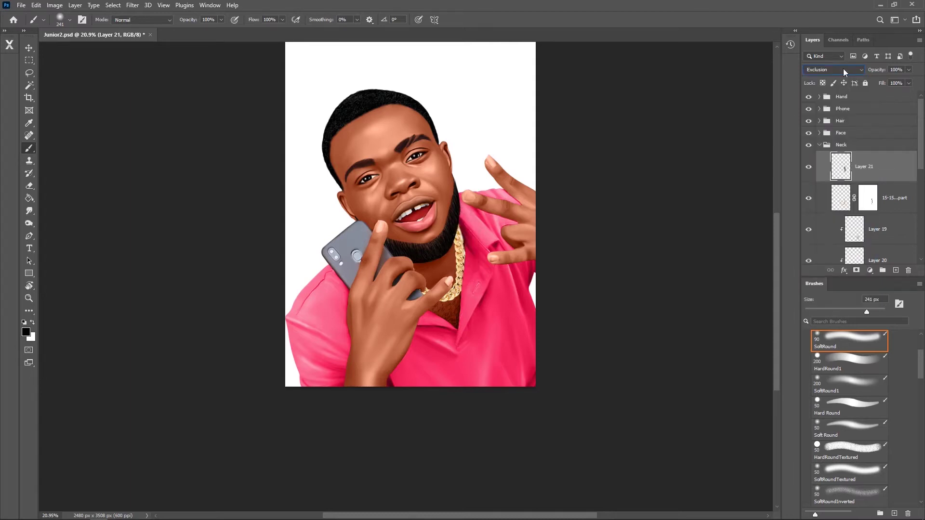
click(843, 70)
click(821, 199)
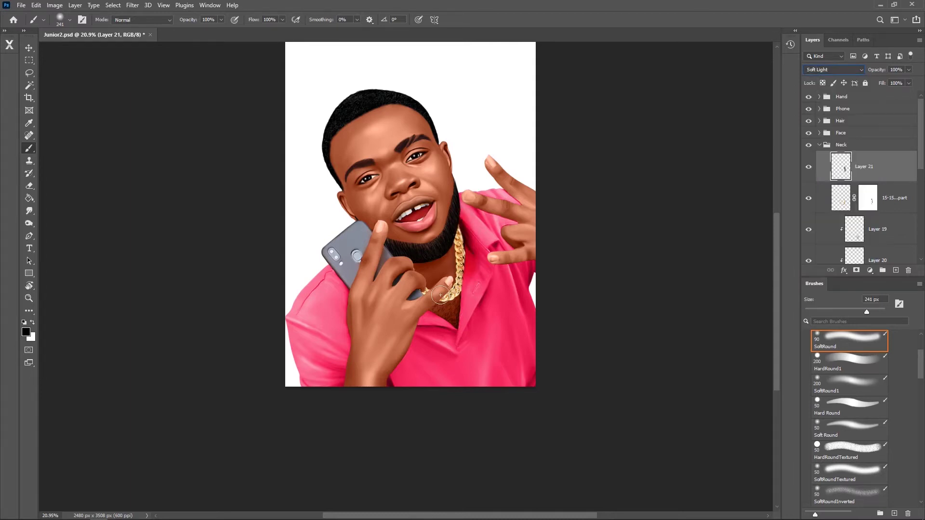
Paint a highlight stroke along the gold chain and set the eraser to 144 px.
drag(443, 302, 460, 227)
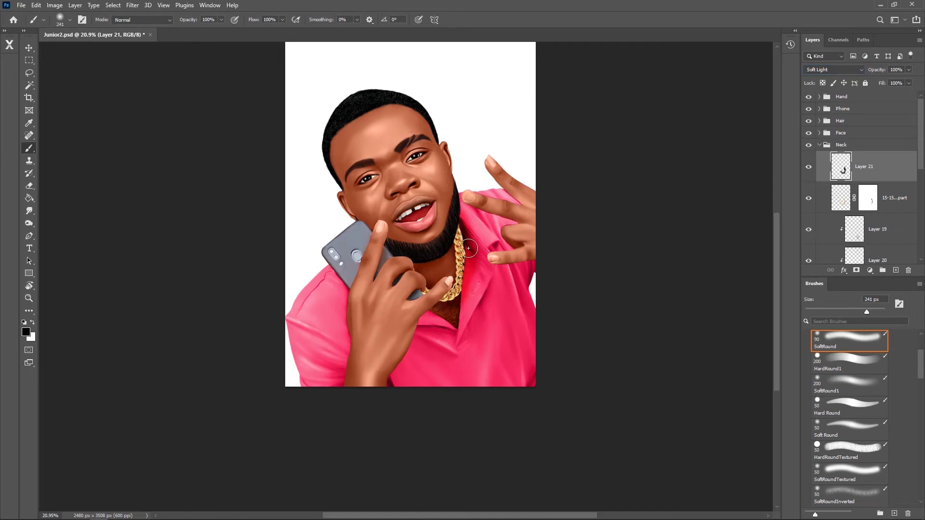
key(e)
mouse_move(484, 230)
mouse_down()
mouse_move(468, 288)
mouse_move(477, 255)
mouse_up()
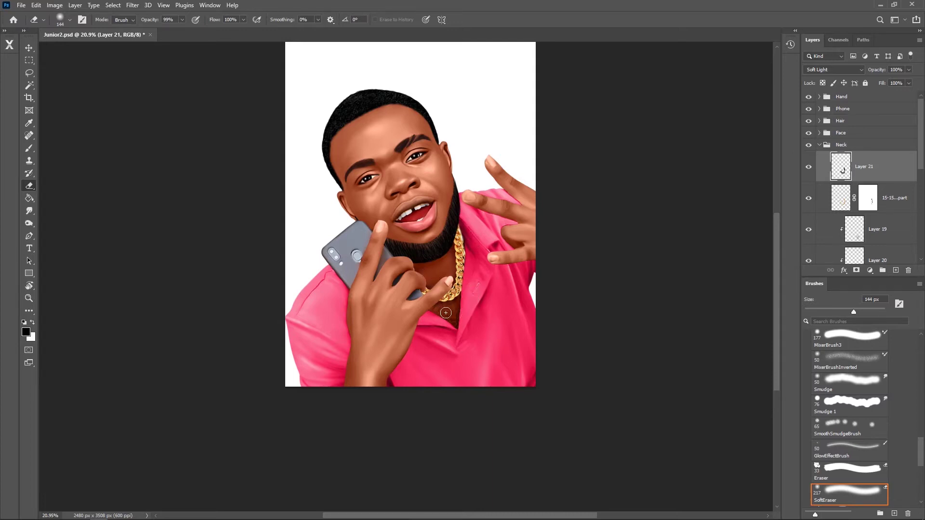
Add Layer 22 for dark shading beside the chain at 64% opacity.
key(ctrl+shift+alt+n)
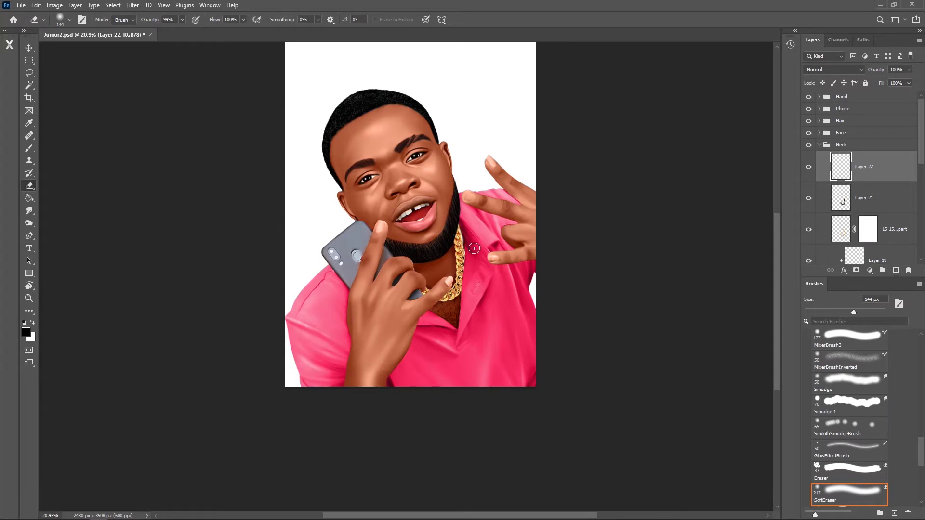
key(b)
mouse_move(464, 248)
mouse_down()
mouse_move(469, 234)
mouse_move(462, 296)
mouse_up()
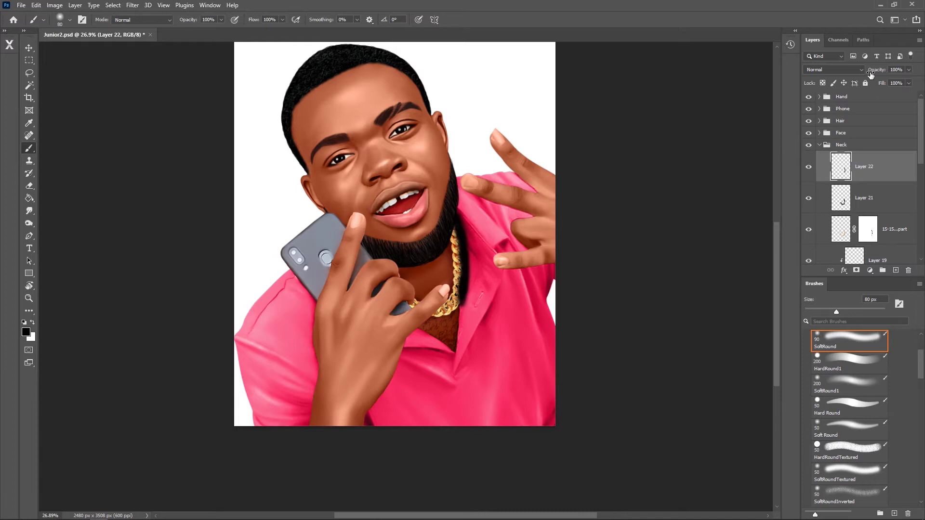
drag(877, 72, 860, 71)
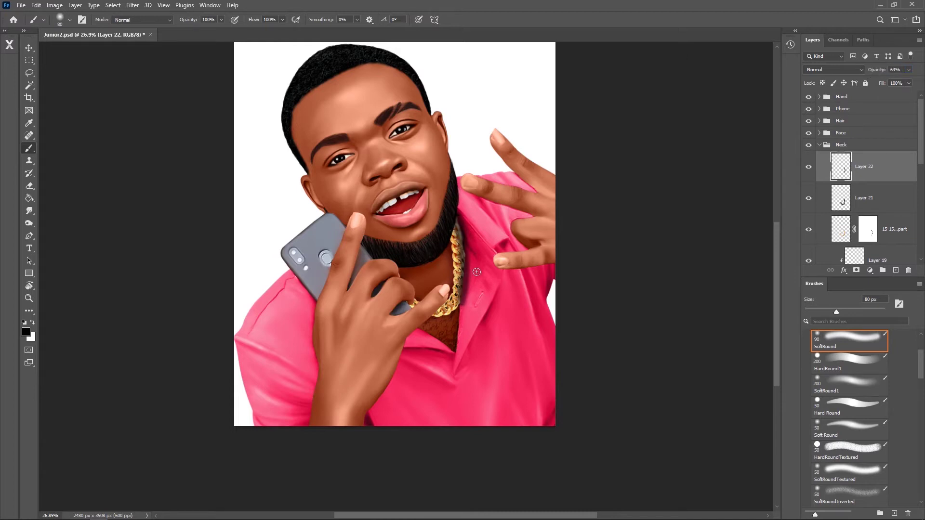
Erase excess shadow beside the chain and settle Layer 22 at 92% opacity.
key(e)
scroll(477, 272, up, 5)
mouse_move(470, 289)
mouse_down()
mouse_move(458, 313)
mouse_move(450, 236)
mouse_move(463, 212)
mouse_move(460, 266)
mouse_up()
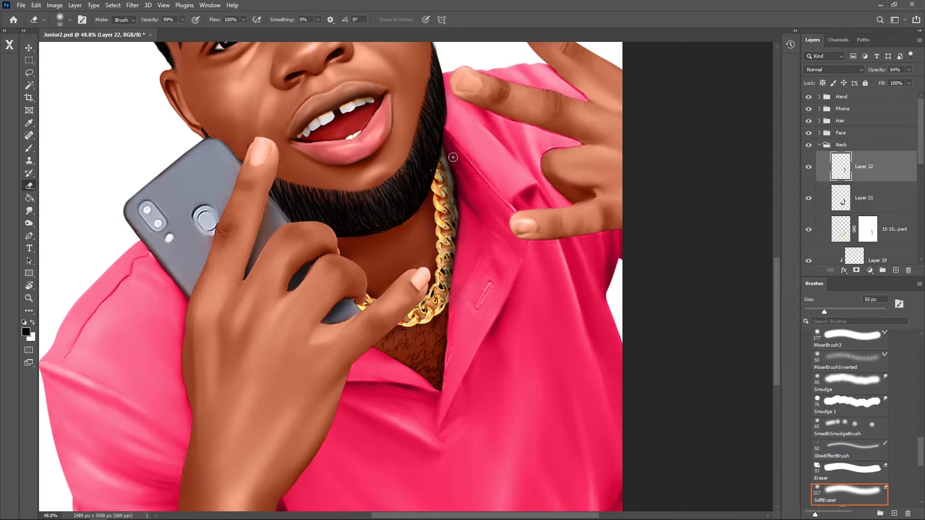
drag(875, 73, 901, 72)
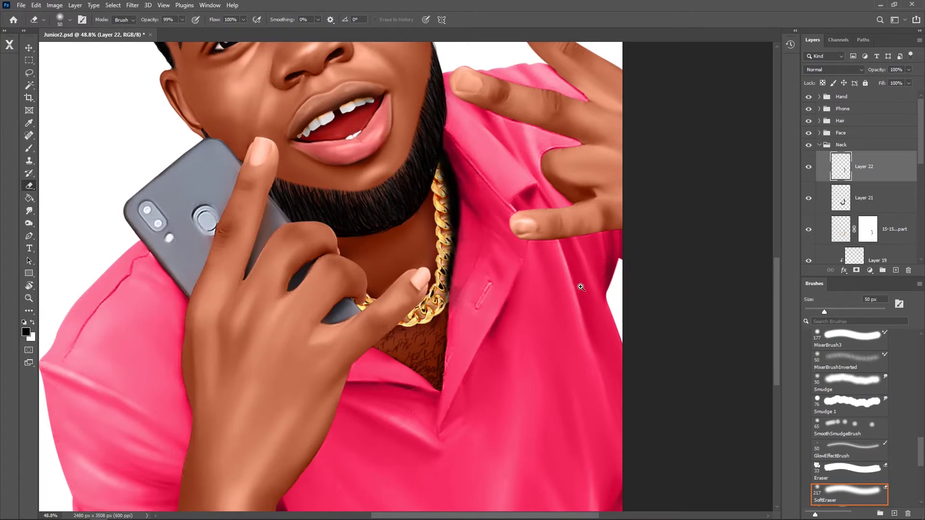
drag(581, 287, 541, 283)
drag(876, 70, 874, 72)
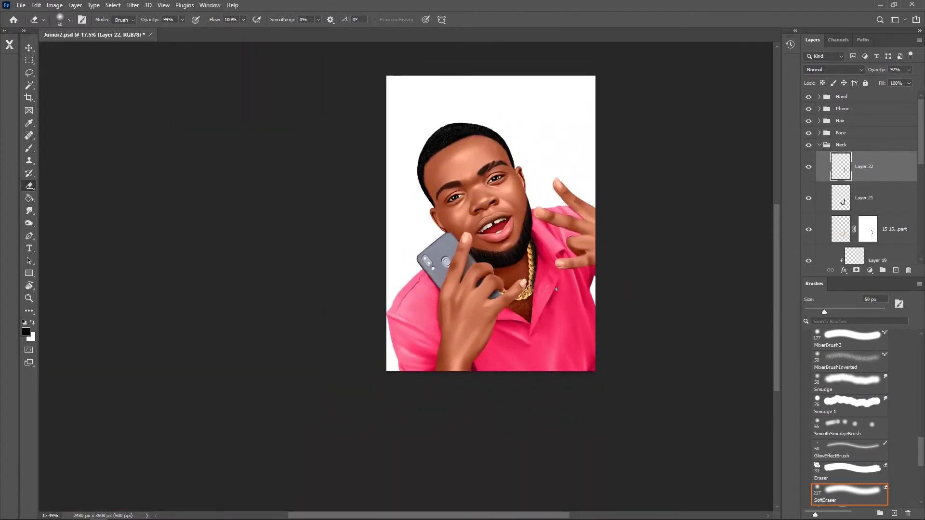
click(564, 314)
Add empty Layer 23, with brush at 102 px and eraser at 202 px.
key(b)
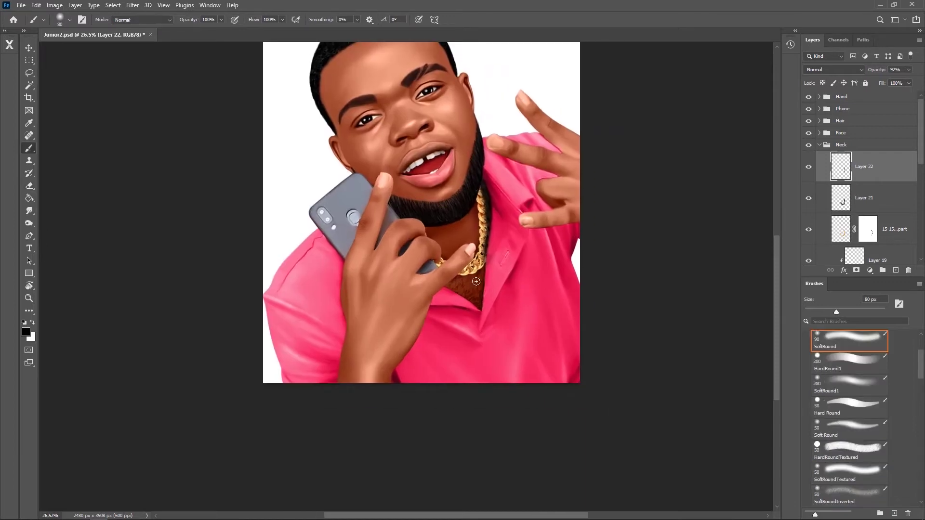
drag(483, 260, 479, 274)
key(e)
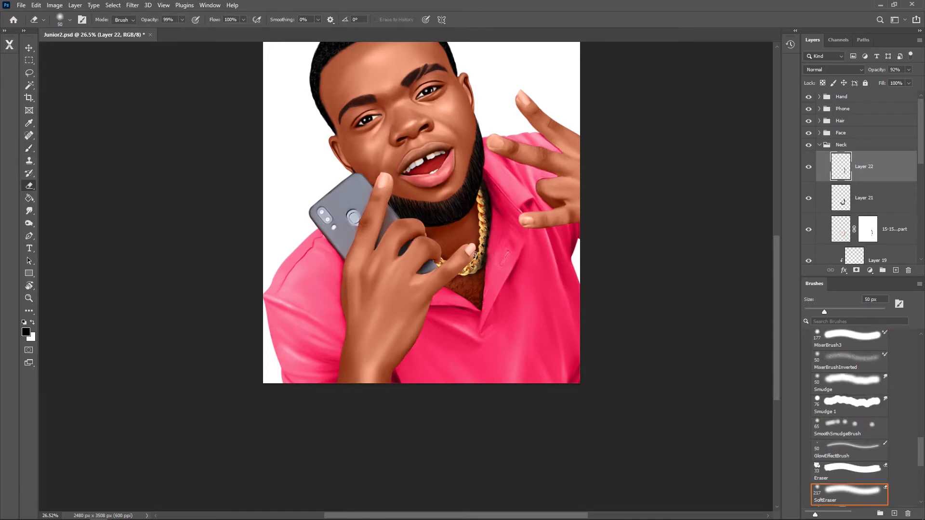
drag(494, 250, 530, 250)
scroll(538, 288, down, 3)
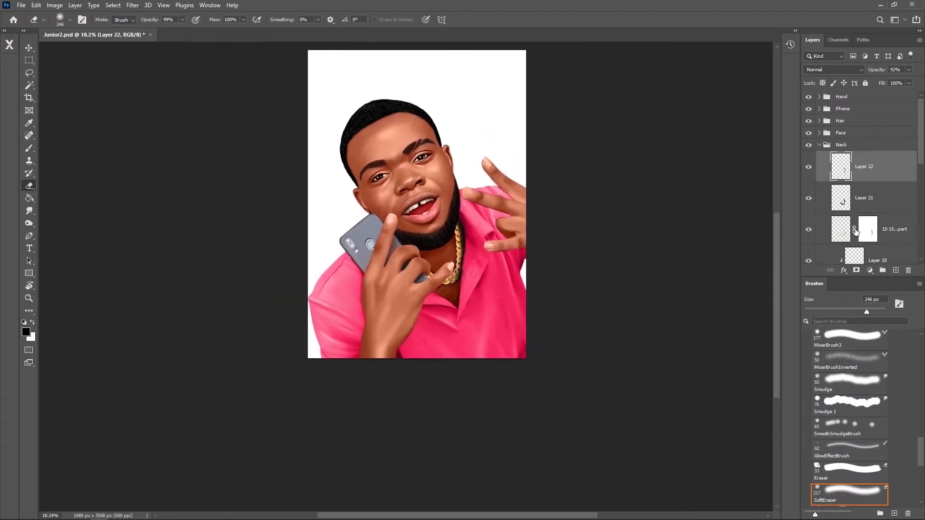
key(ctrl+shift+alt+n)
mouse_move(458, 291)
mouse_down()
mouse_move(399, 265)
mouse_move(432, 271)
mouse_move(410, 264)
mouse_up()
scroll(461, 299, up, 2)
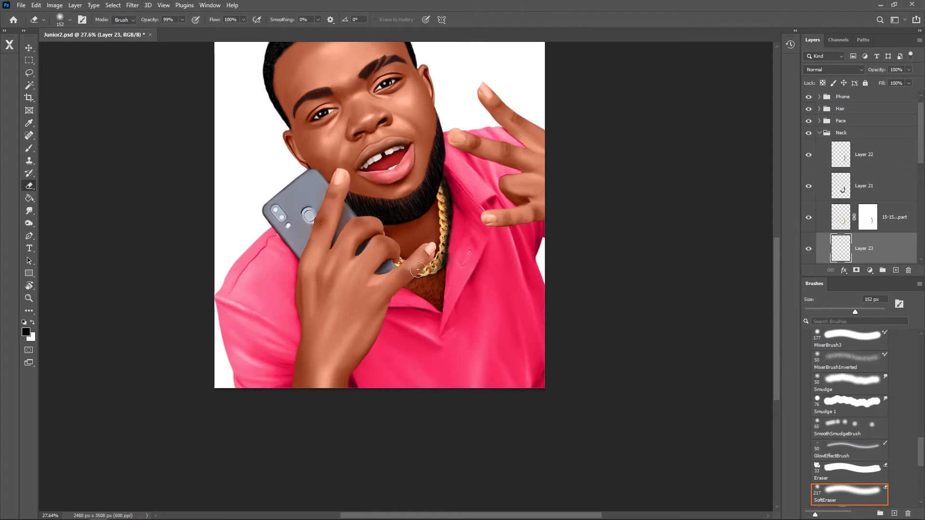
Set Layer 23 to Soft Light and toggle Layer 21's visibility to compare.
key(b)
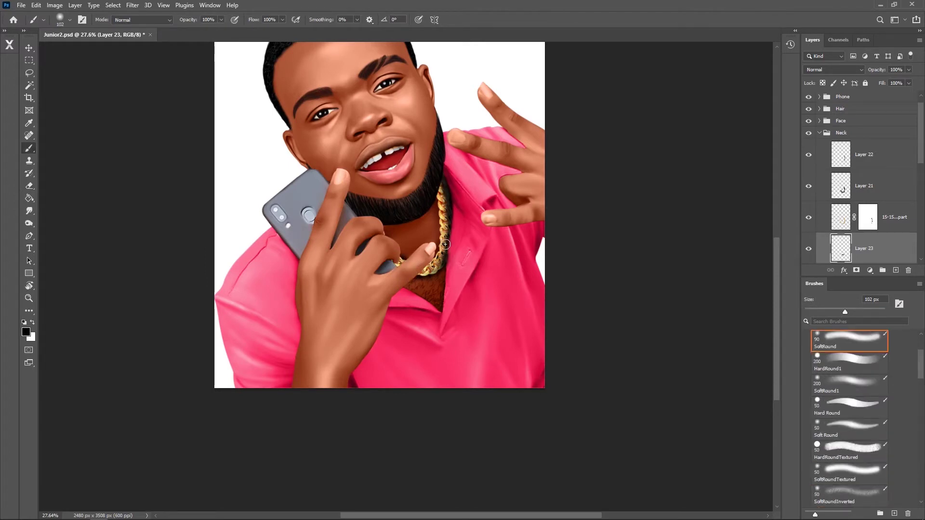
click(833, 69)
click(838, 196)
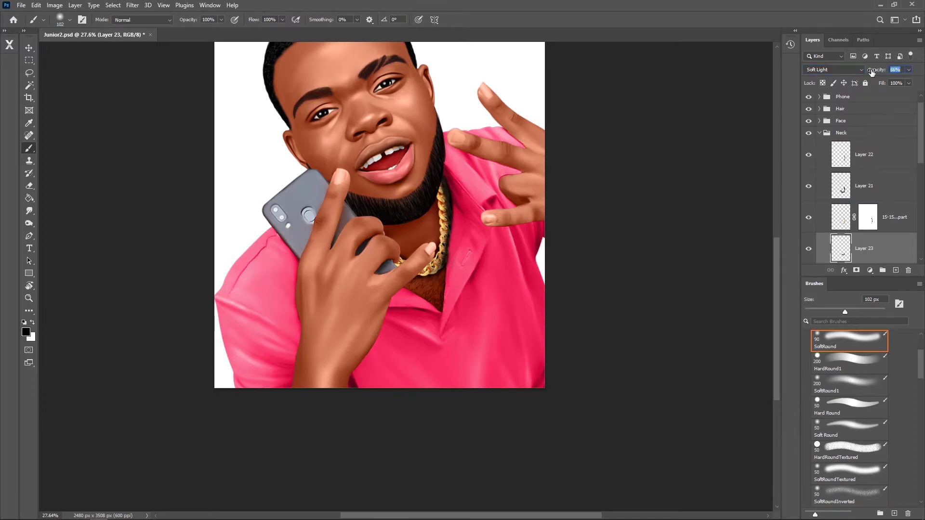
click(883, 184)
click(809, 186)
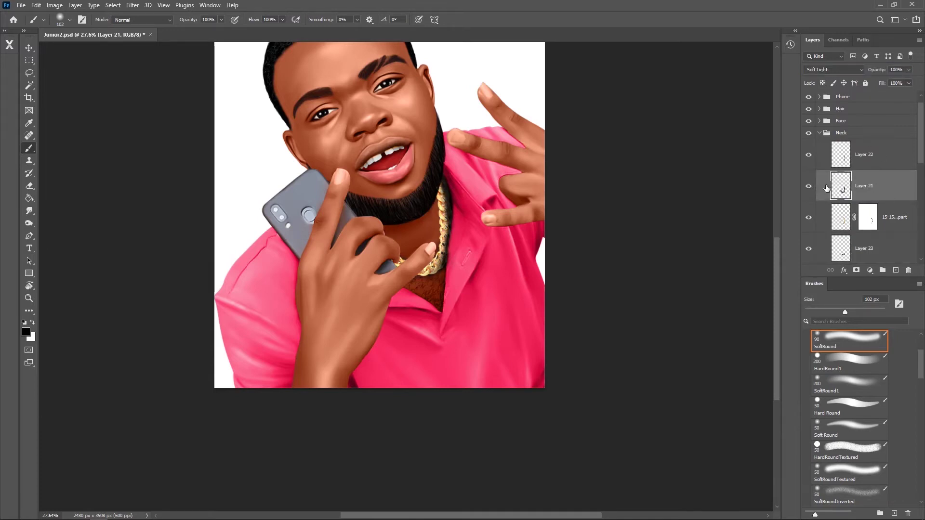
Set Layer 22 to 84% opacity and lock its transparent pixels.
click(809, 155)
click(877, 145)
drag(879, 70, 879, 73)
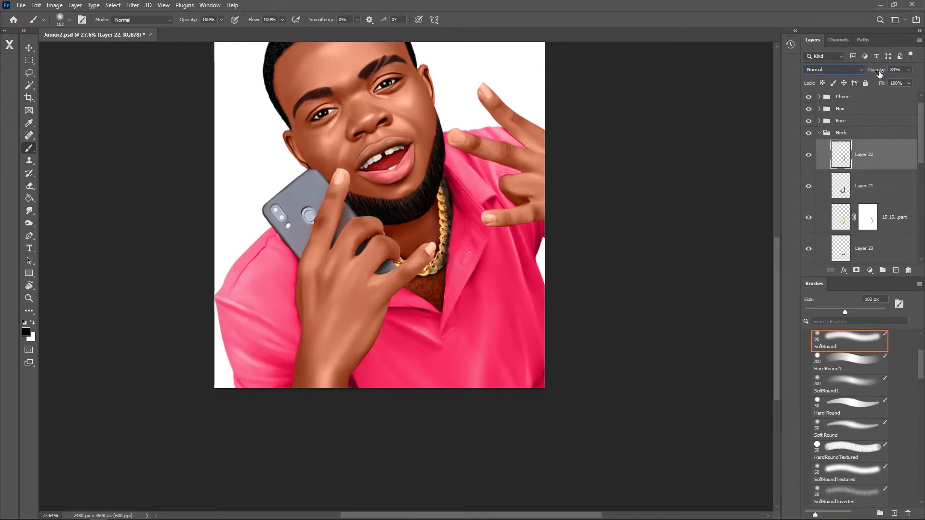
mouse_move(892, 155)
mouse_down()
mouse_move(900, 173)
mouse_move(892, 152)
mouse_up()
click(823, 83)
Sample a dark red and lower Layer 22's Hue/Saturation lightness.
alt+click(452, 172)
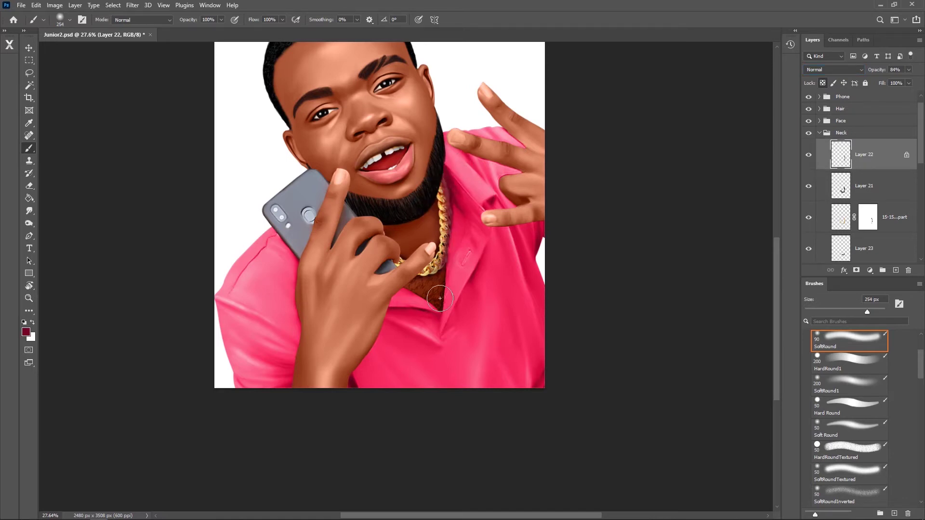
key(ctrl+u)
mouse_move(685, 204)
mouse_down()
mouse_move(654, 204)
mouse_move(669, 205)
mouse_move(684, 180)
mouse_up()
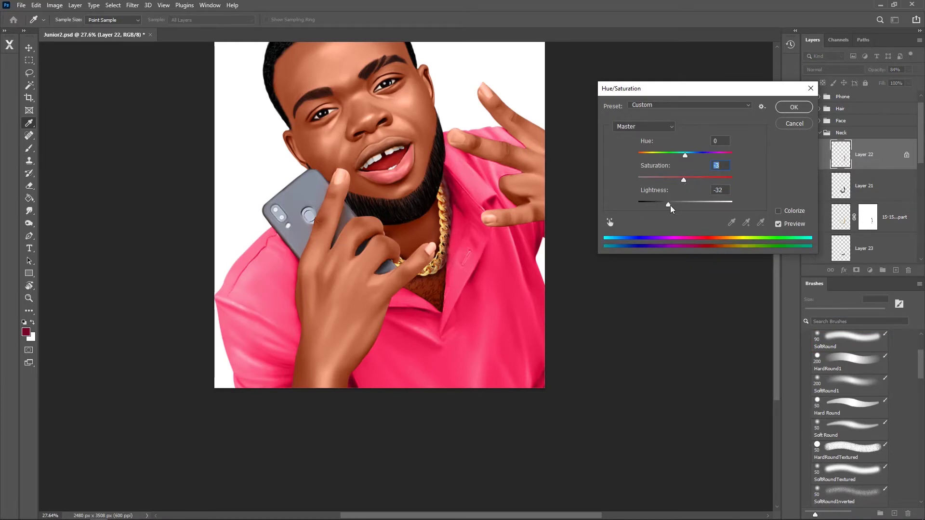
Apply Lightness -32, raise Layer 22 to 96%, brush 95 px, and unlock transparency.
click(794, 107)
drag(879, 70, 887, 73)
drag(475, 242, 464, 243)
key(slash)
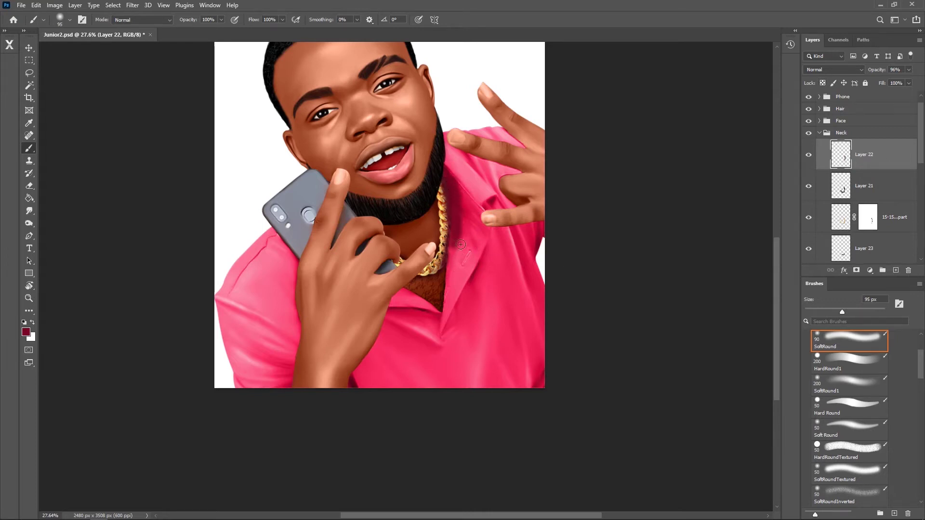
Erase parts of Layer 22's neck shading with a 79 px eraser.
key(e)
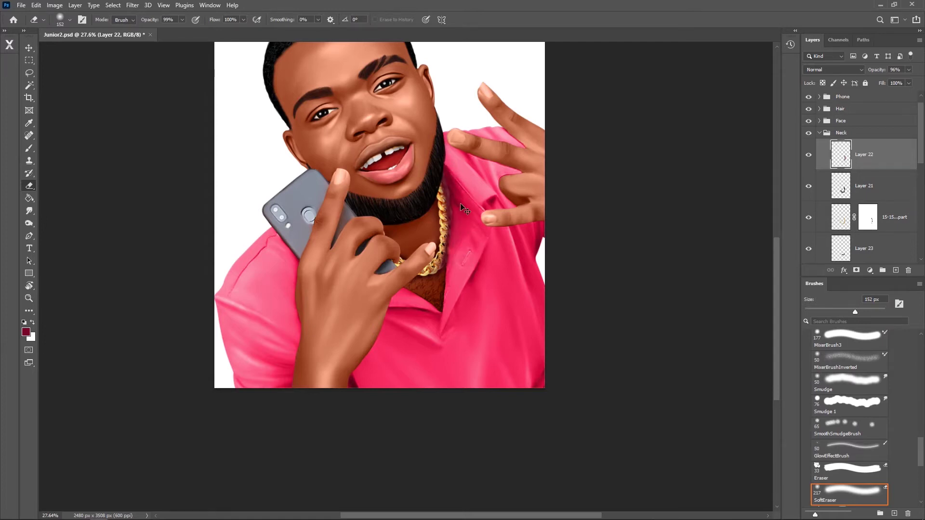
key(z)
key(e)
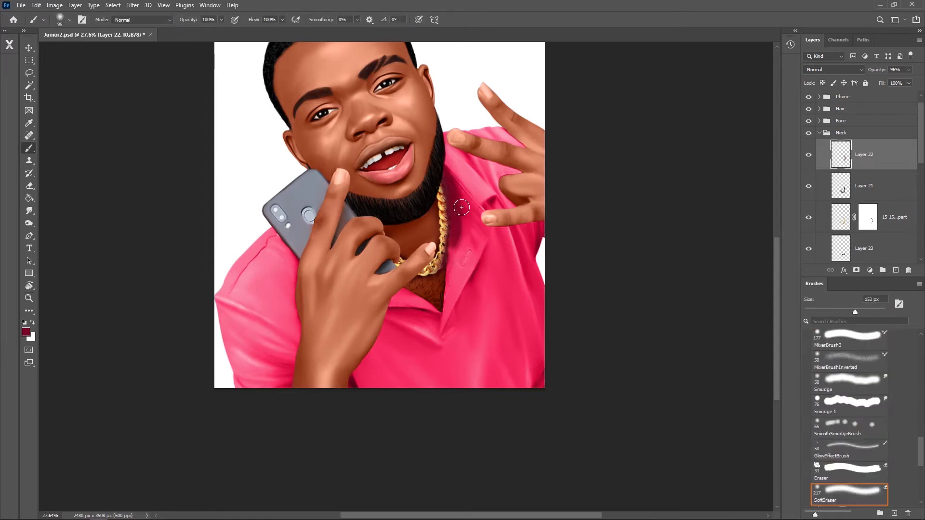
drag(466, 210, 458, 211)
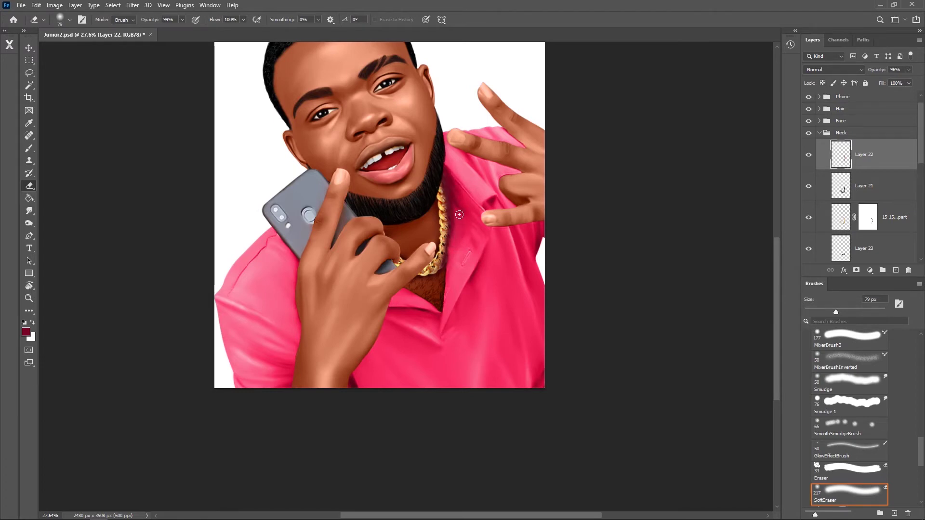
scroll(458, 209, down, 2)
scroll(459, 209, up, 1)
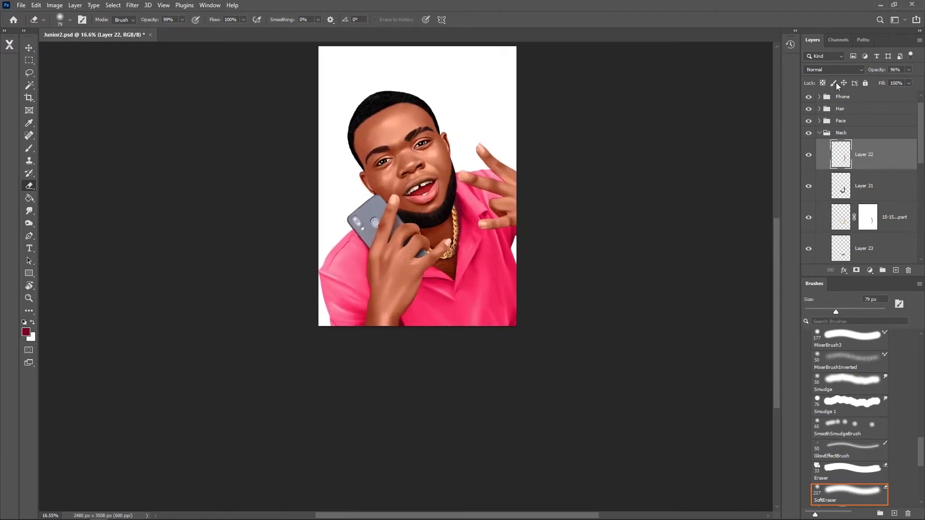
Set Layer 22's blend mode to Linear Light and make Layer 21 active.
click(834, 69)
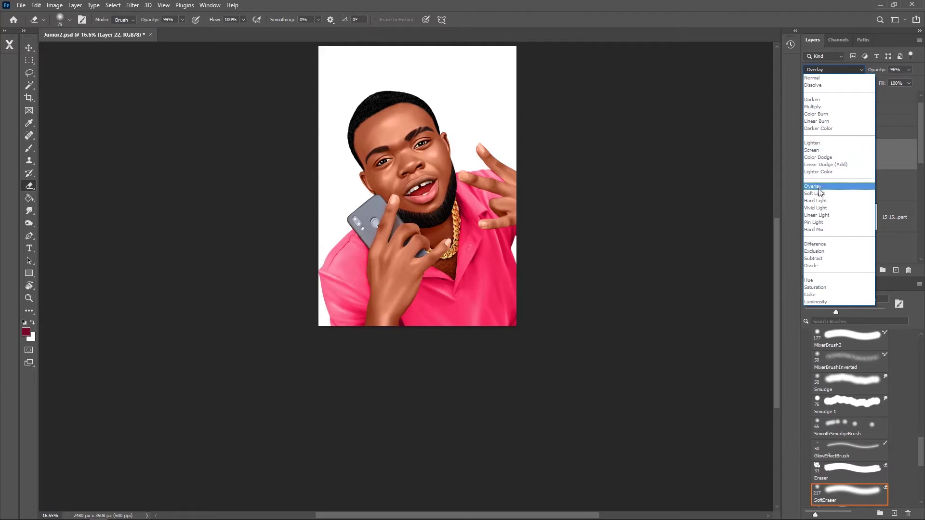
click(826, 215)
scroll(469, 259, up, 3)
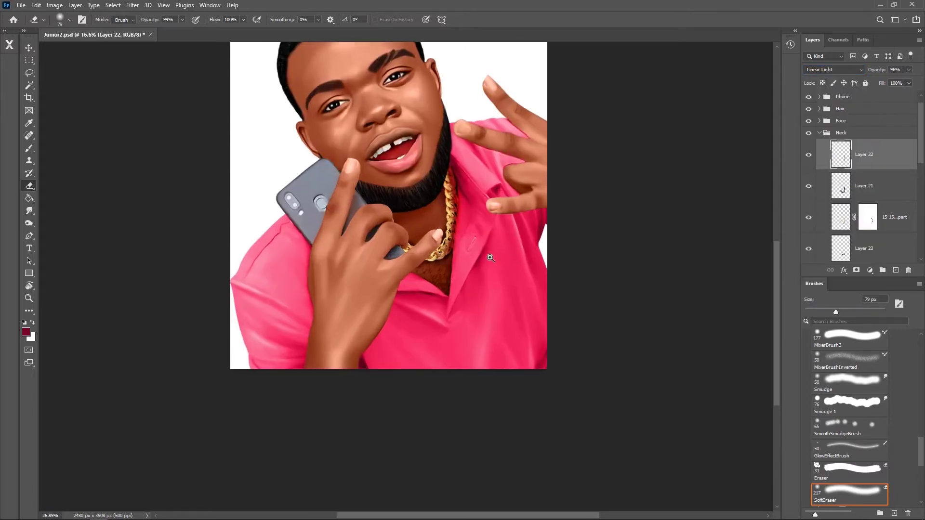
scroll(469, 259, down, 2)
mouse_move(513, 281)
mouse_down()
mouse_move(485, 281)
mouse_move(492, 267)
mouse_up()
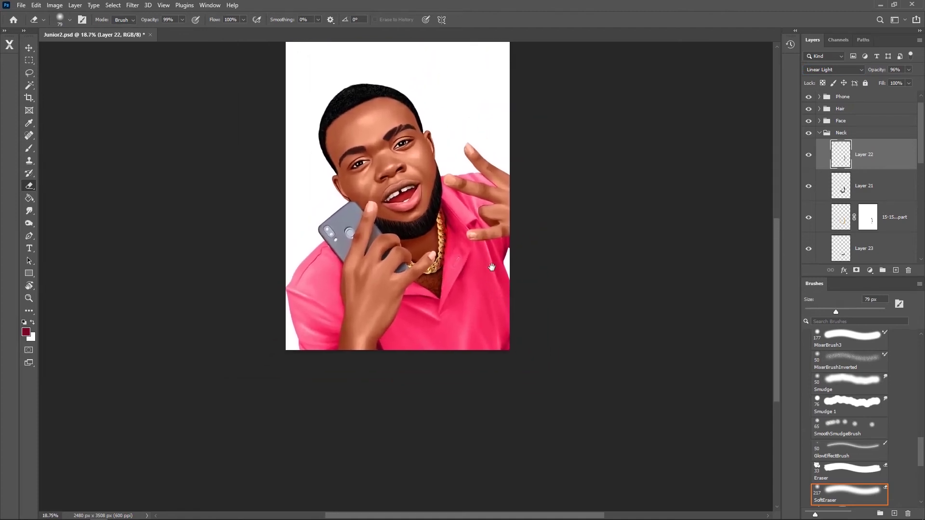
click(860, 186)
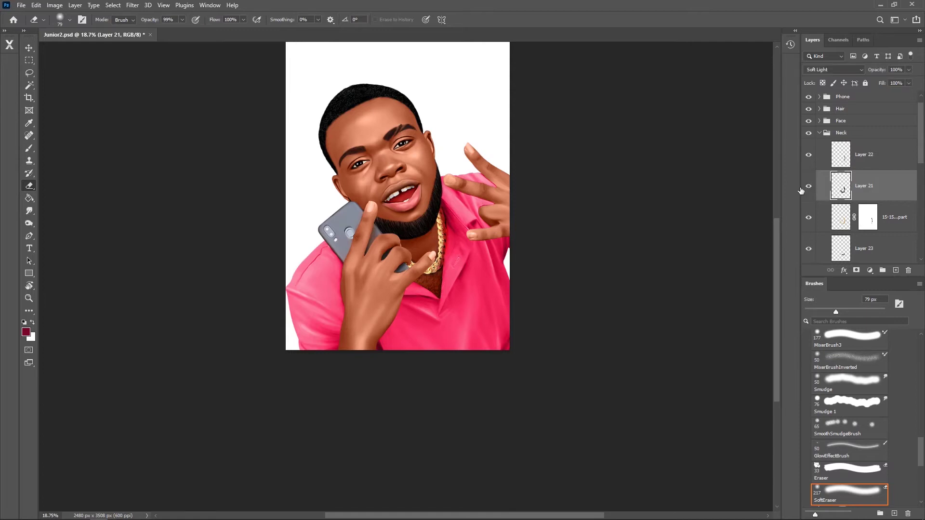
Reset colours to default black, set a 175 px brush, and discard an unneeded empty layer.
key(bracketright)
key(bracketright)
key(bracketright)
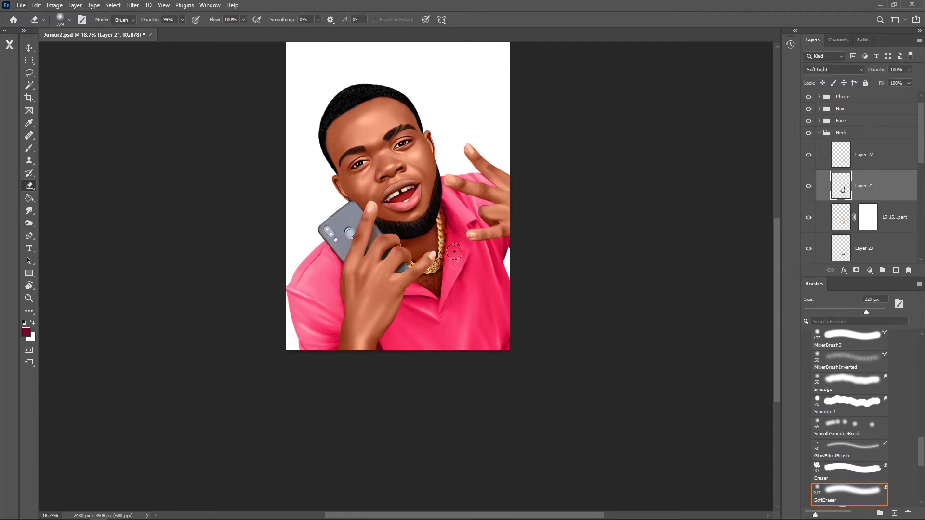
key(alt+d)
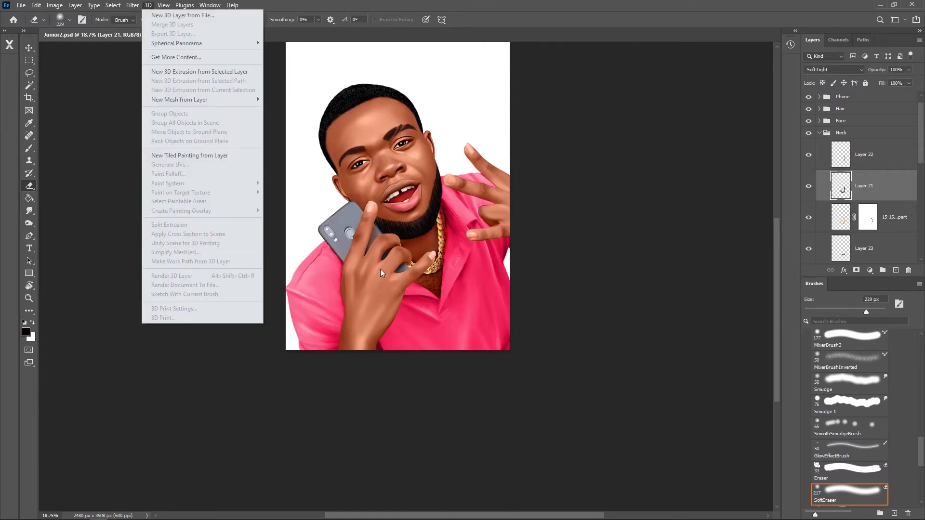
key(Escape)
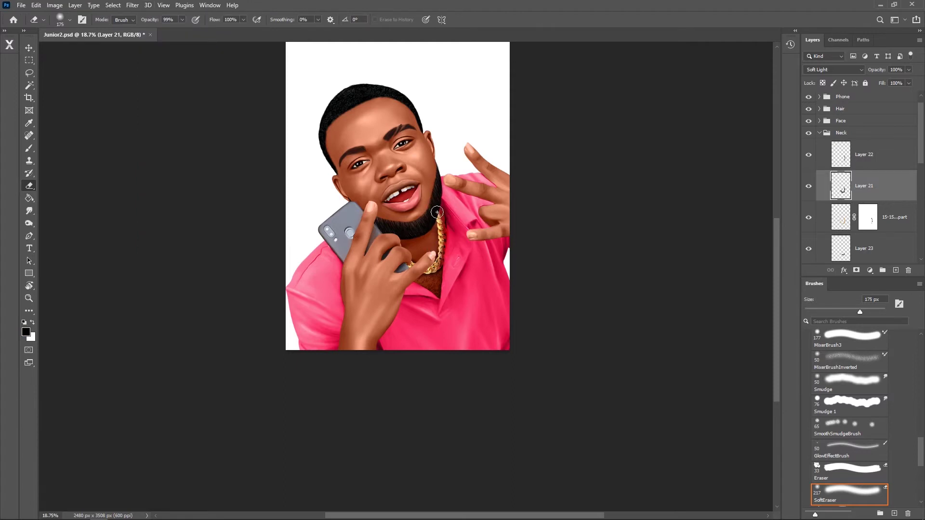
scroll(442, 232, up, 5)
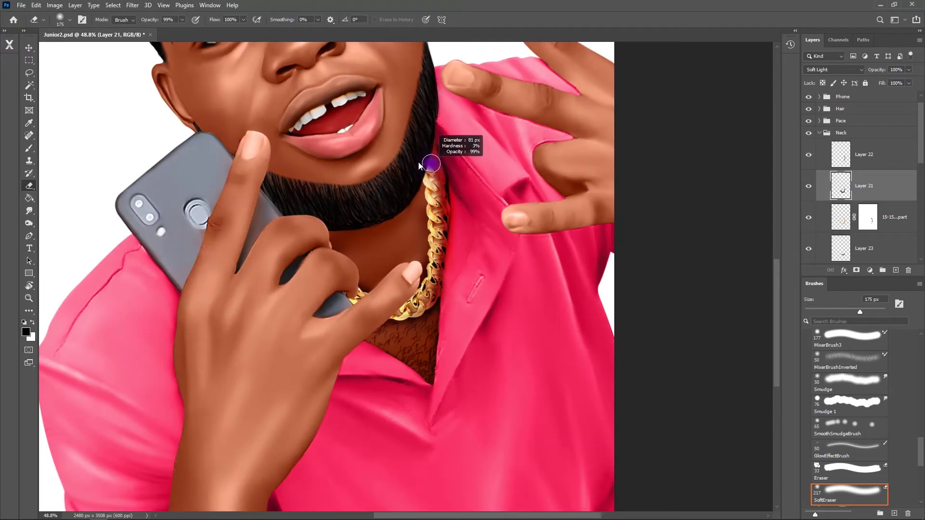
key(ctrl+shift+alt+n)
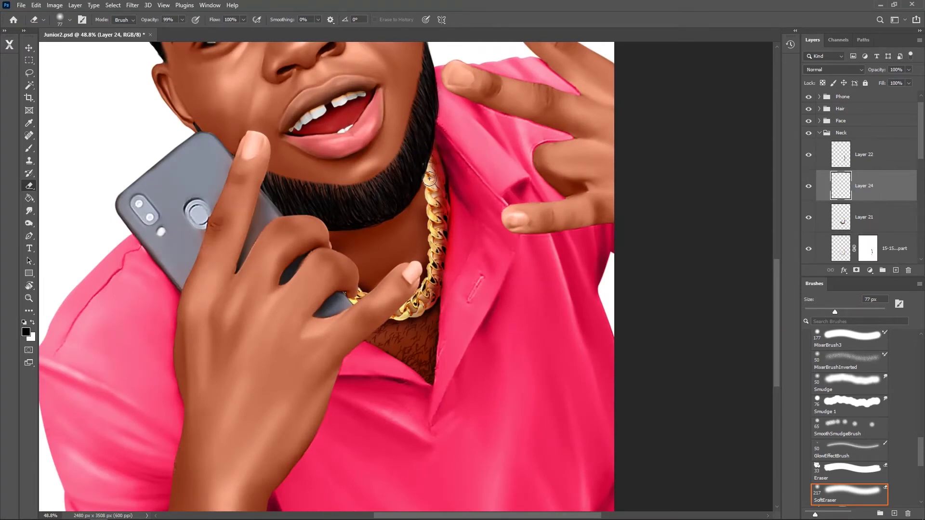
key(b)
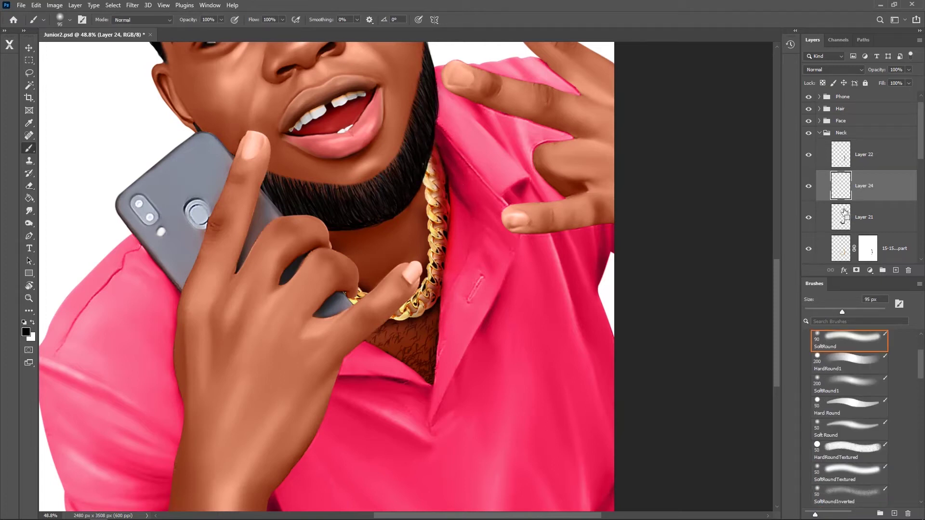
click(908, 270)
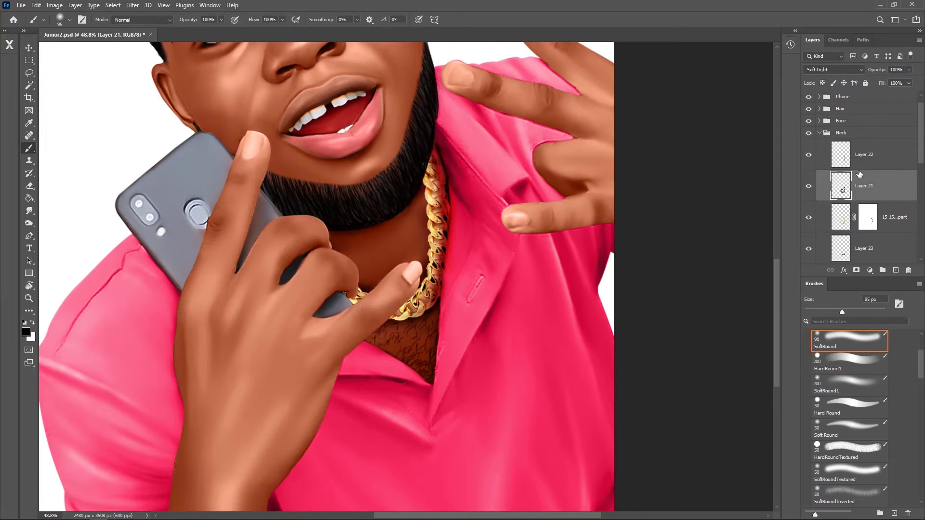
Add Layer 24 above Layer 22 and paint a dark shadow on the chain below the fingertip.
click(870, 162)
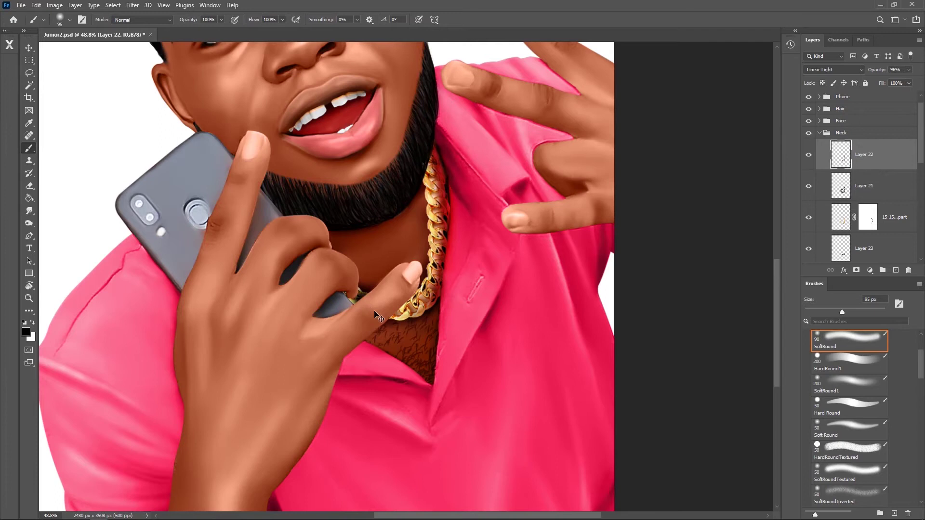
click(892, 271)
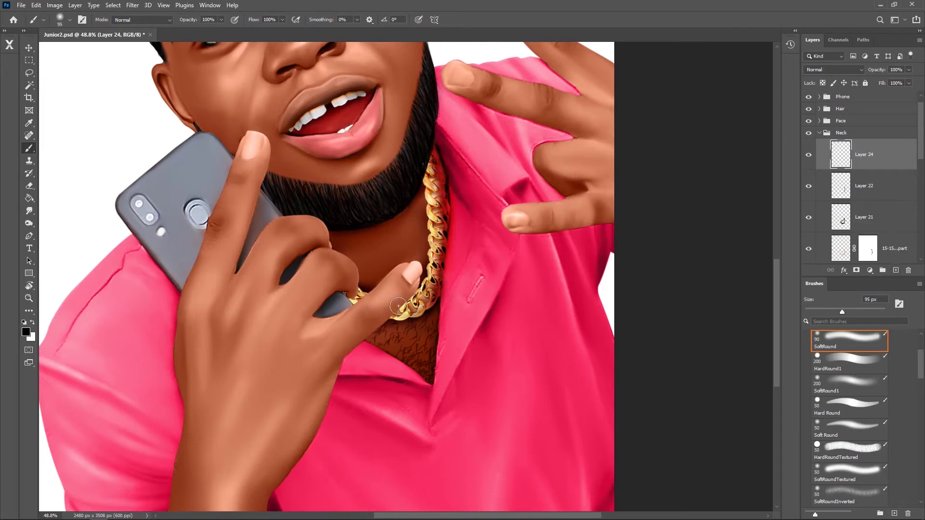
drag(354, 302, 411, 313)
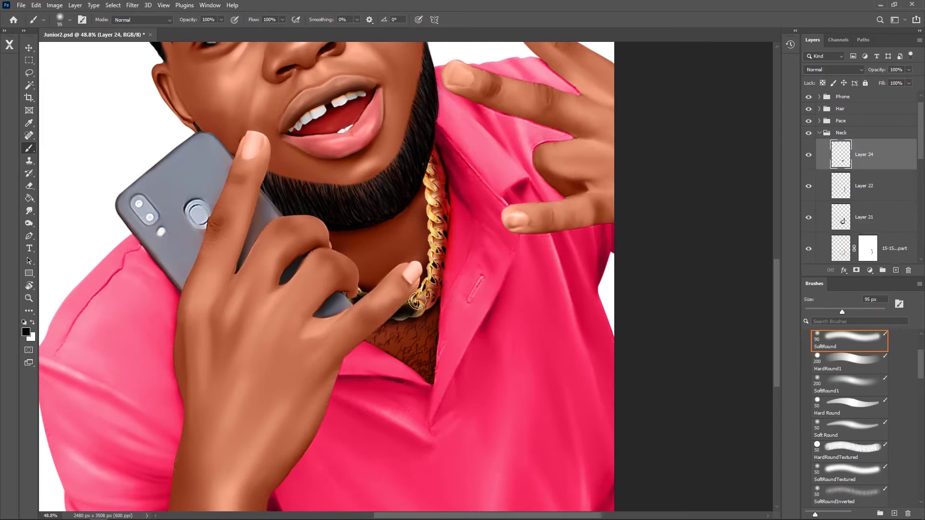
drag(488, 322, 468, 311)
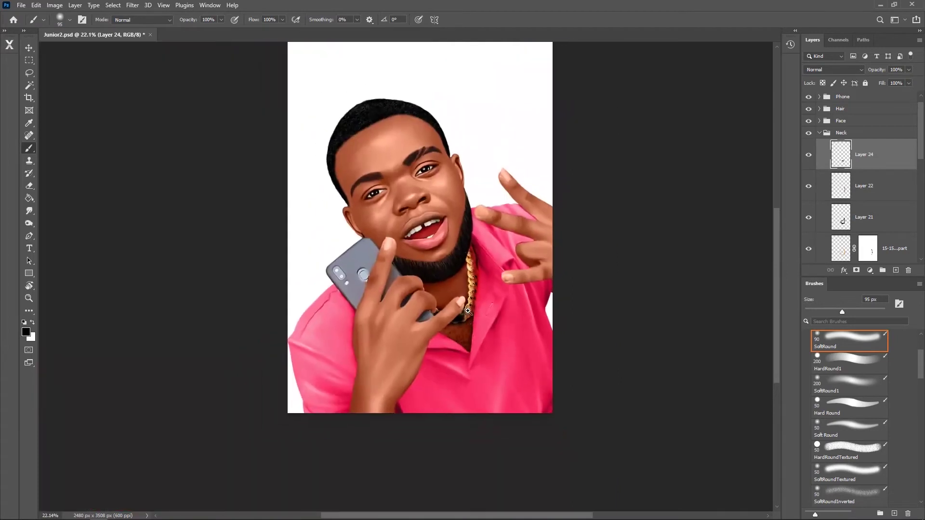
Keep Layer 24 in Normal blend mode and lower its opacity to about 64%.
click(852, 70)
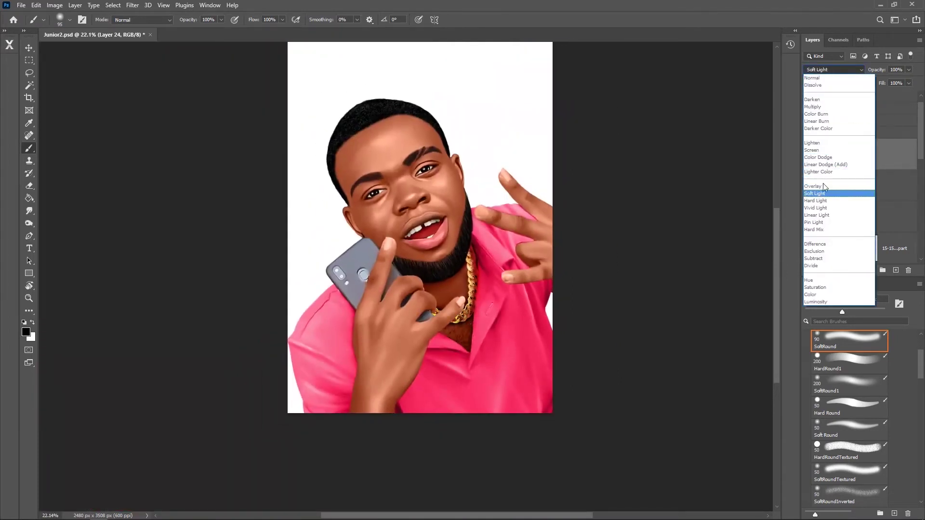
click(880, 77)
drag(876, 71, 873, 74)
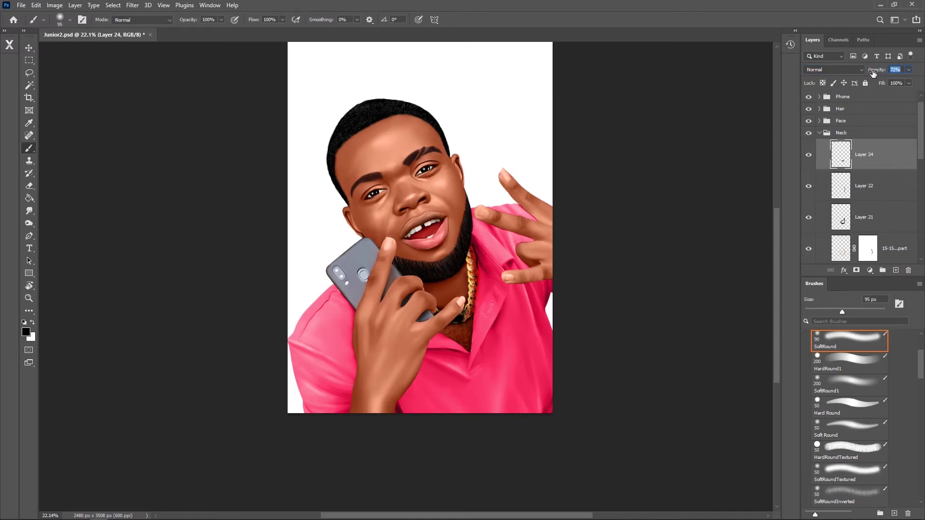
click(848, 70)
click(857, 18)
Soften the chain shadow with a Gaussian Blur and fade it to 62% opacity.
click(133, 5)
click(268, 165)
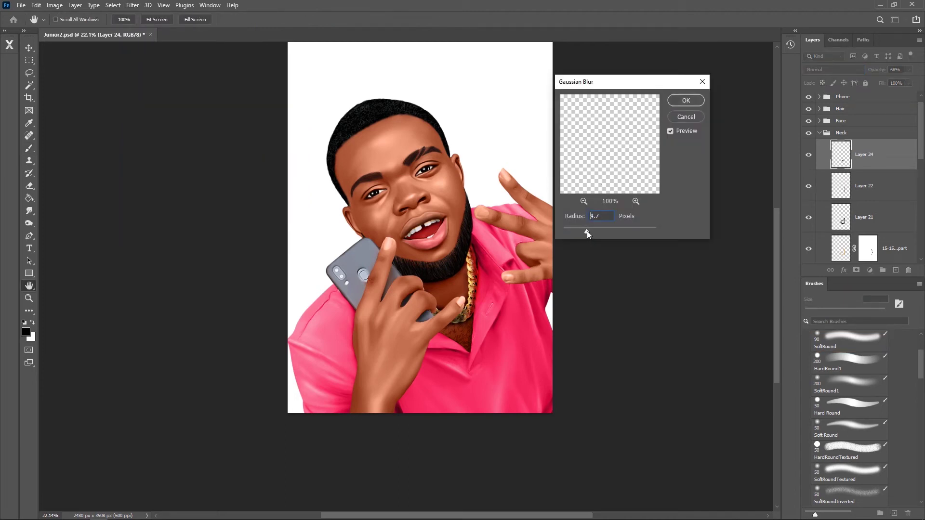
click(686, 101)
key(b)
drag(884, 70, 877, 73)
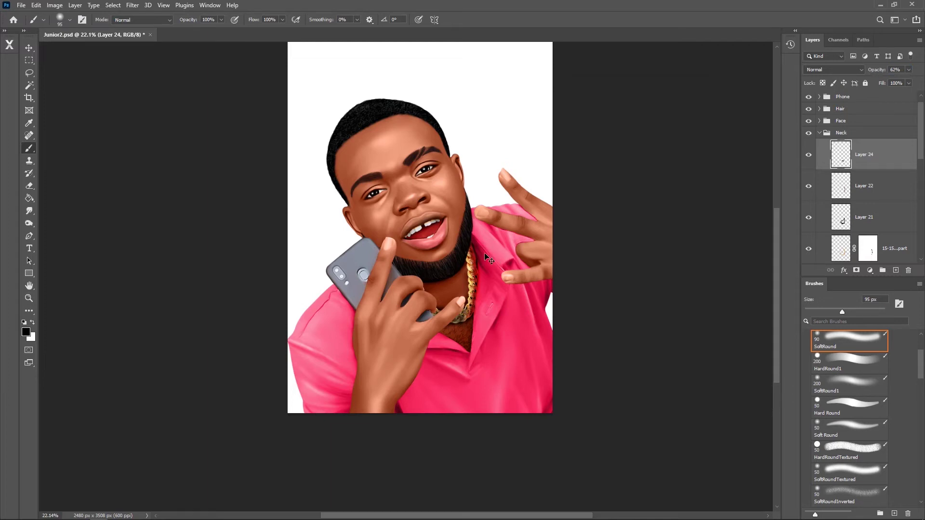
drag(503, 326, 508, 339)
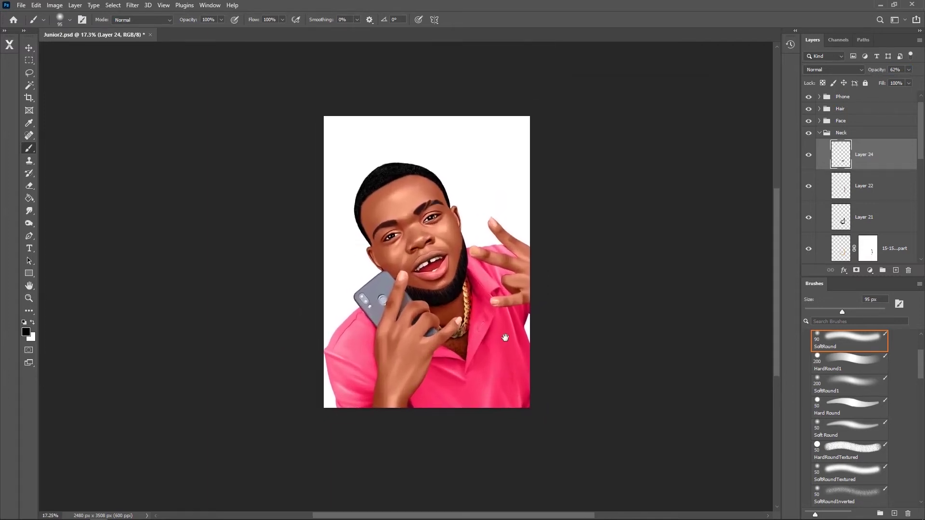
Hide the white Background and stamp all visible layers into merged Layer 25 above the Hand group.
scroll(509, 340, down, 1)
scroll(509, 340, up, 1)
click(820, 134)
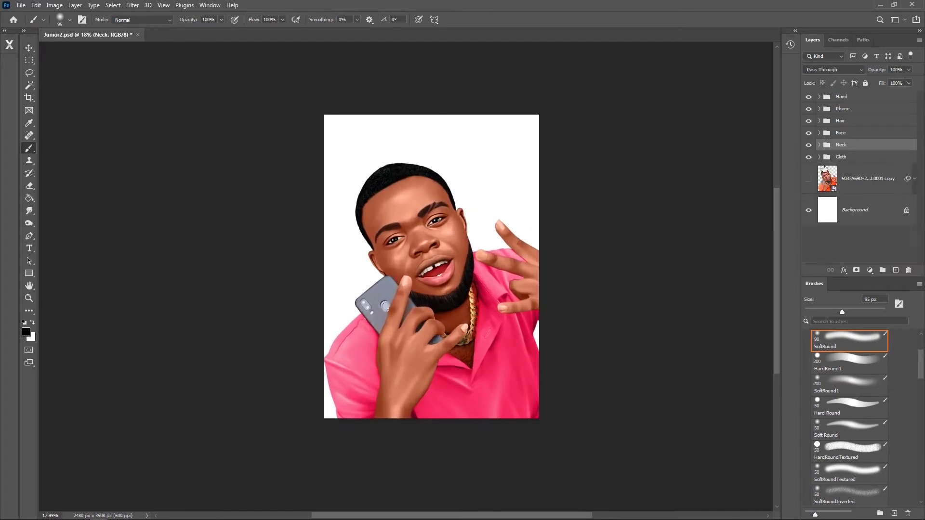
click(810, 211)
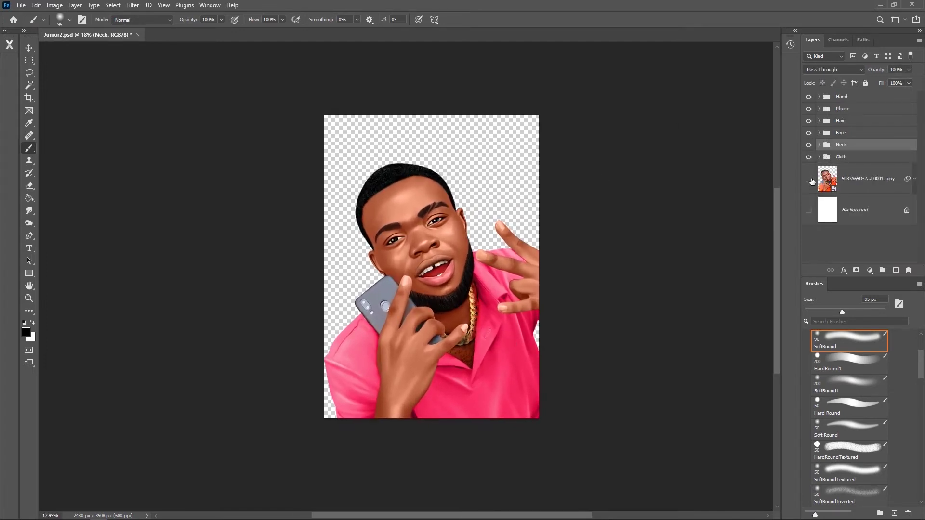
click(848, 97)
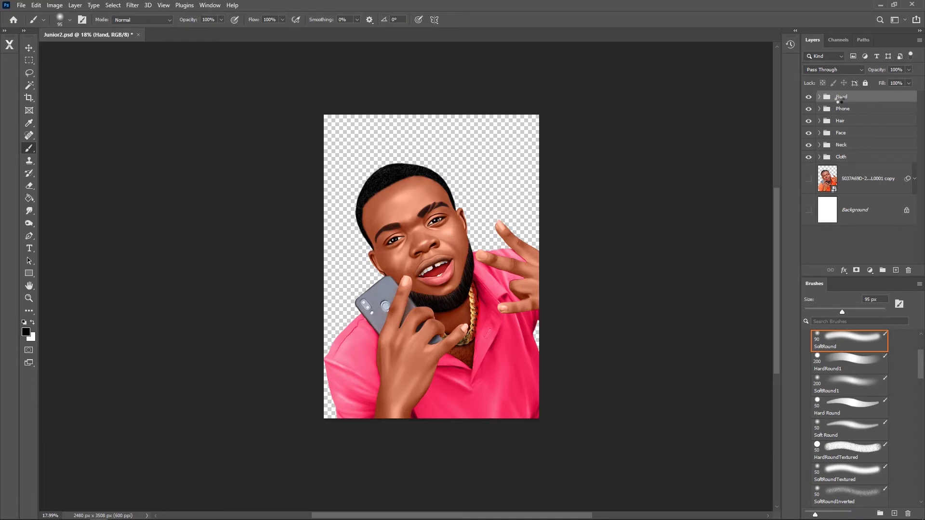
key(ctrl+shift+alt+e)
Delete the extra empty Layer 26 and make the white Background visible again.
click(896, 271)
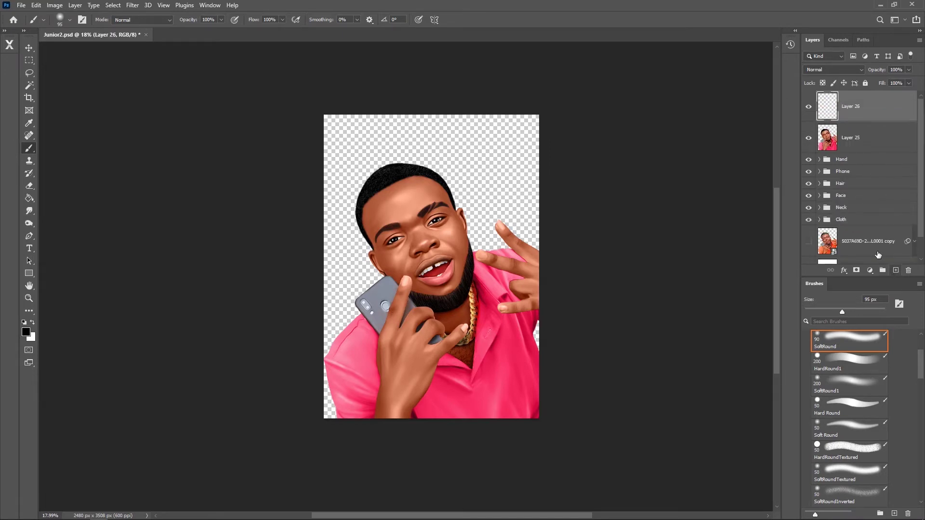
key(Delete)
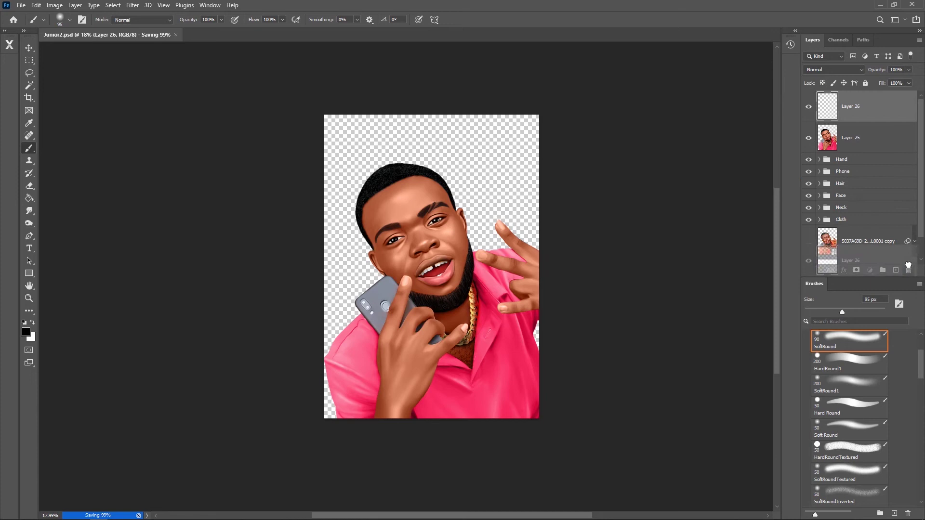
click(810, 242)
click(29, 223)
right_click(29, 223)
Choose the Dodge tool and size its soft brush to 34 px over the face.
click(52, 221)
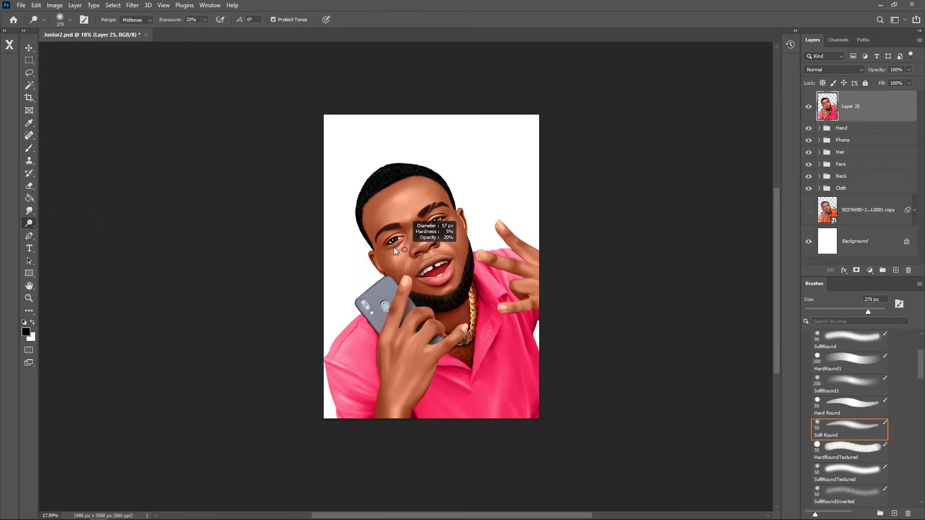
scroll(394, 247, up, 3)
drag(431, 234, 420, 242)
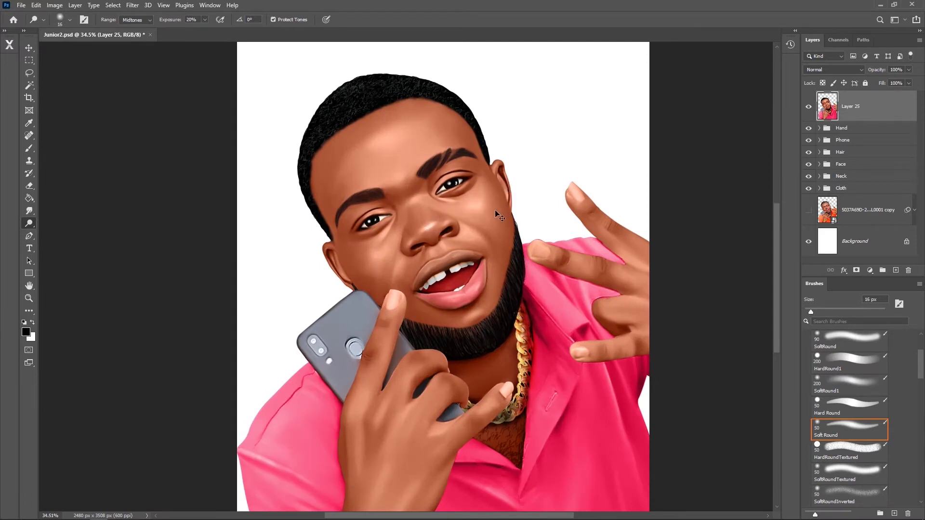
drag(479, 207, 488, 207)
Smooth the face highlights with an 82 px SmoothSmudgeBrush Smudge tool at 25% strength.
click(29, 210)
drag(379, 254, 388, 255)
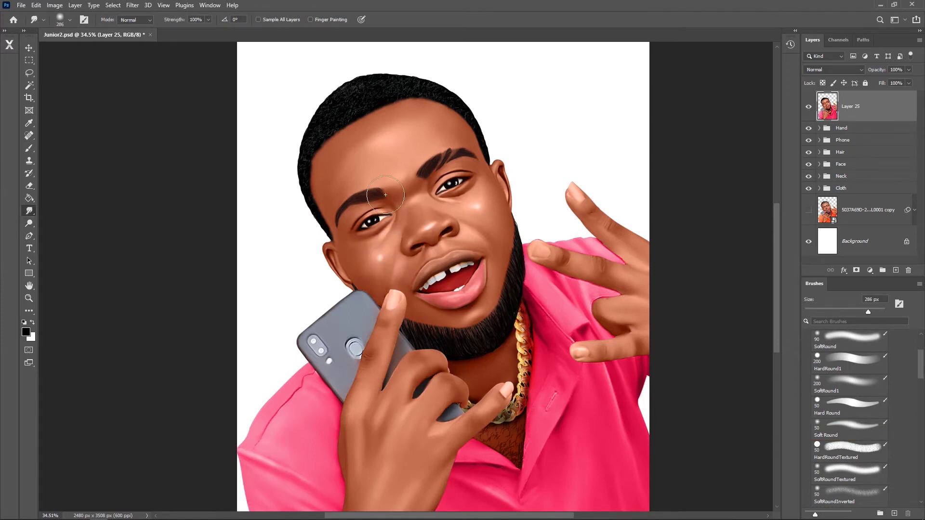
right_click(391, 252)
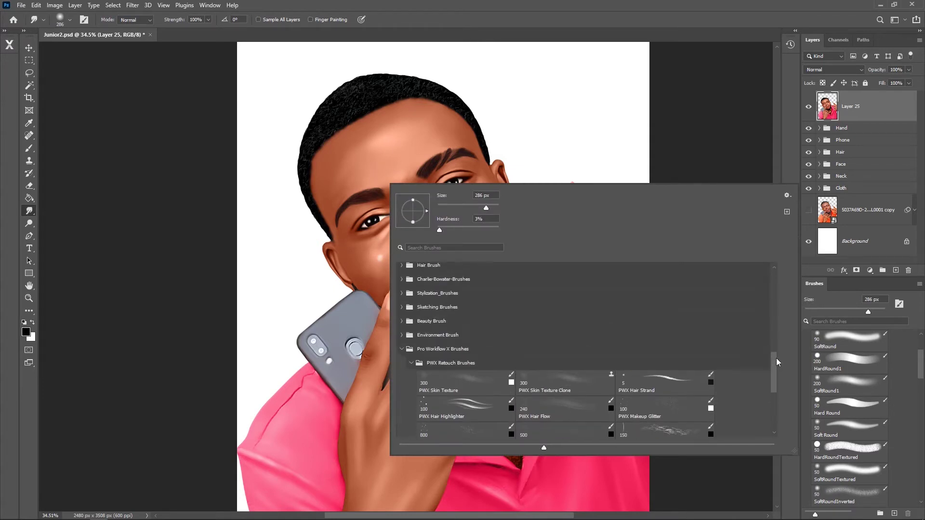
scroll(675, 362, down, 10)
double_click(626, 419)
drag(484, 205, 478, 207)
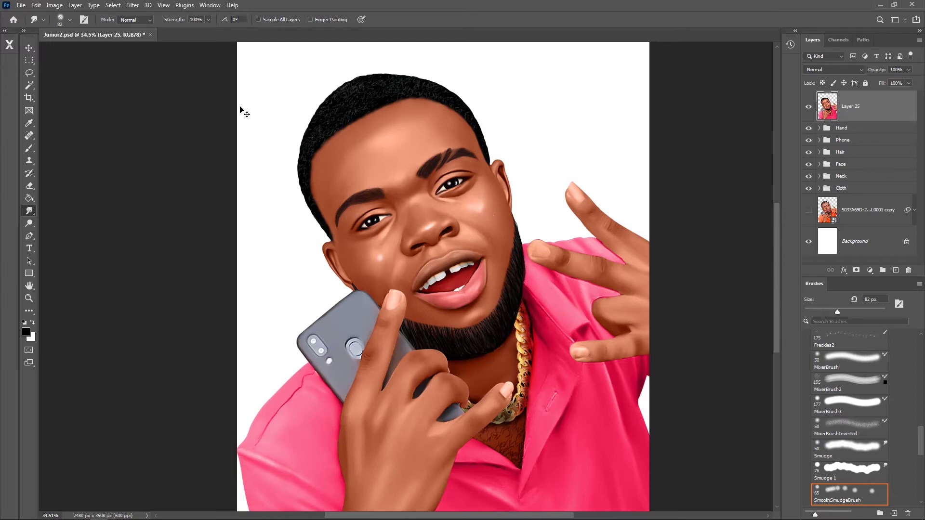
drag(179, 23, 159, 26)
drag(541, 236, 504, 192)
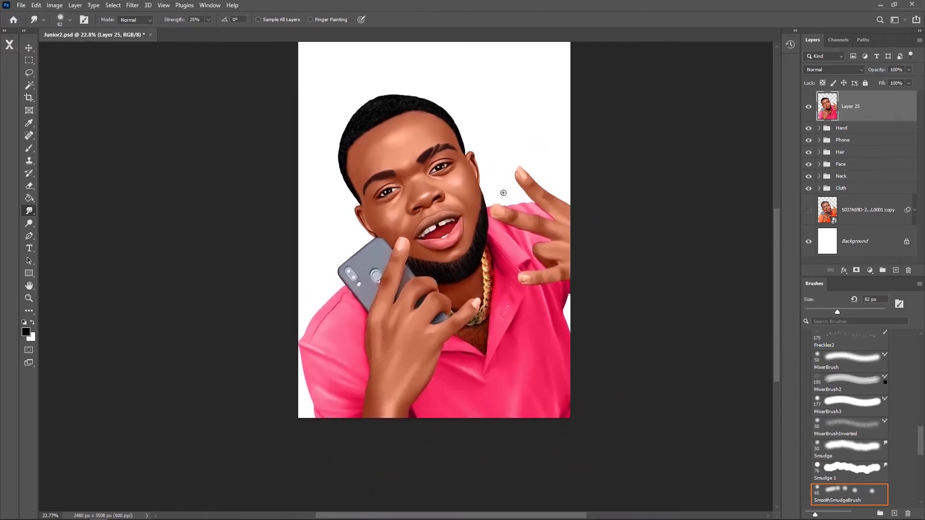
right_click(29, 211)
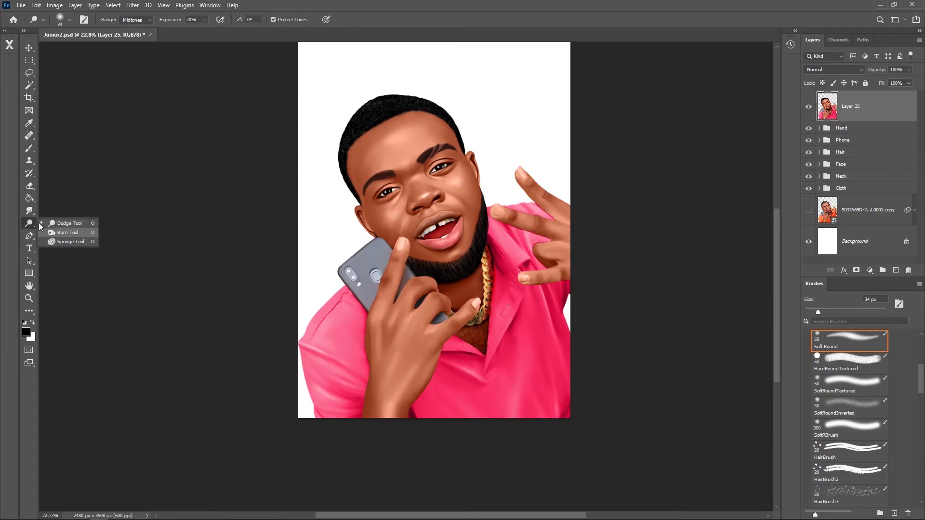
Soften the phone's top-left edge with a 60 px Blur Tool brush.
click(109, 223)
scroll(318, 332, up, 3)
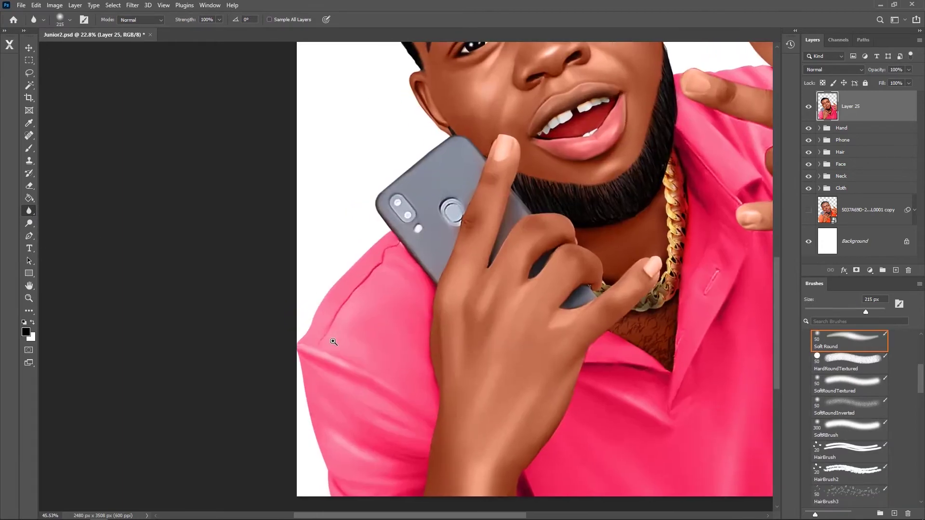
drag(329, 285, 318, 286)
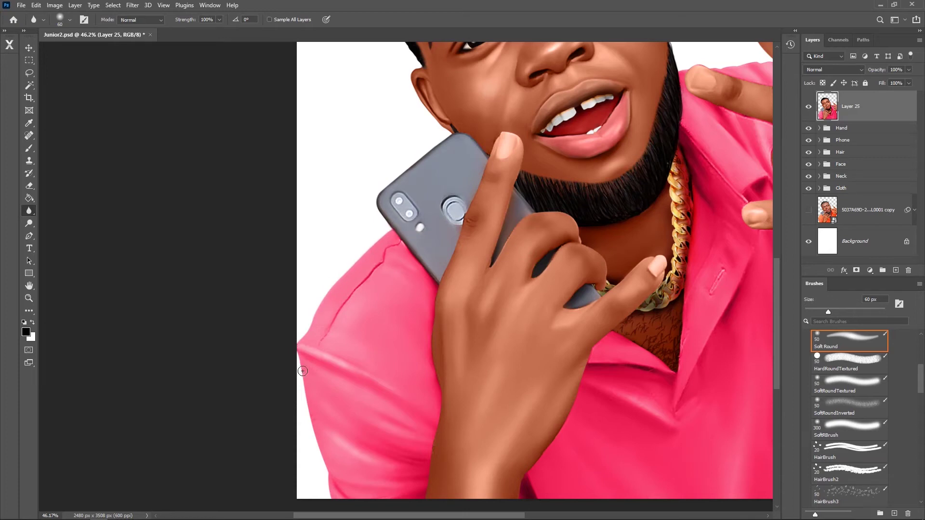
scroll(318, 323, down, 1)
scroll(308, 327, down, 2)
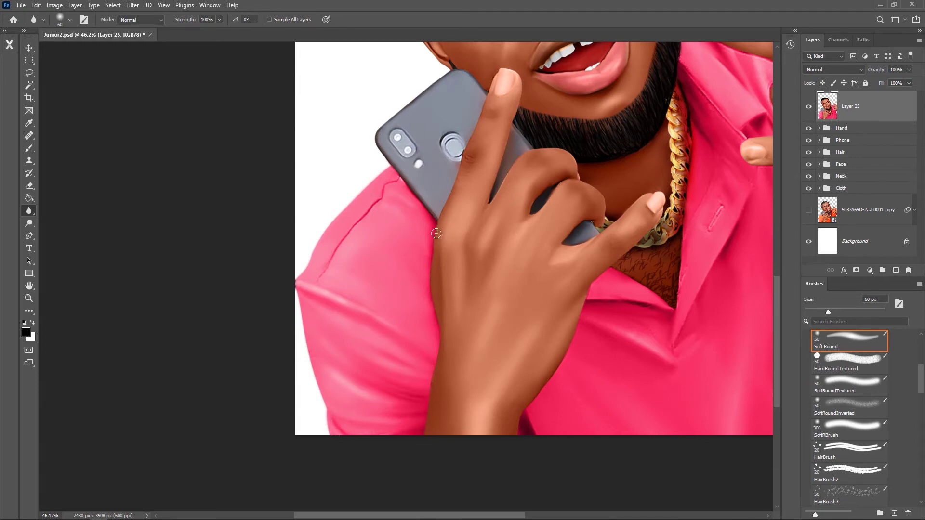
drag(442, 79, 383, 152)
Blur the raised fingertip's edges and the jaw-to-ear outline.
drag(696, 335, 500, 235)
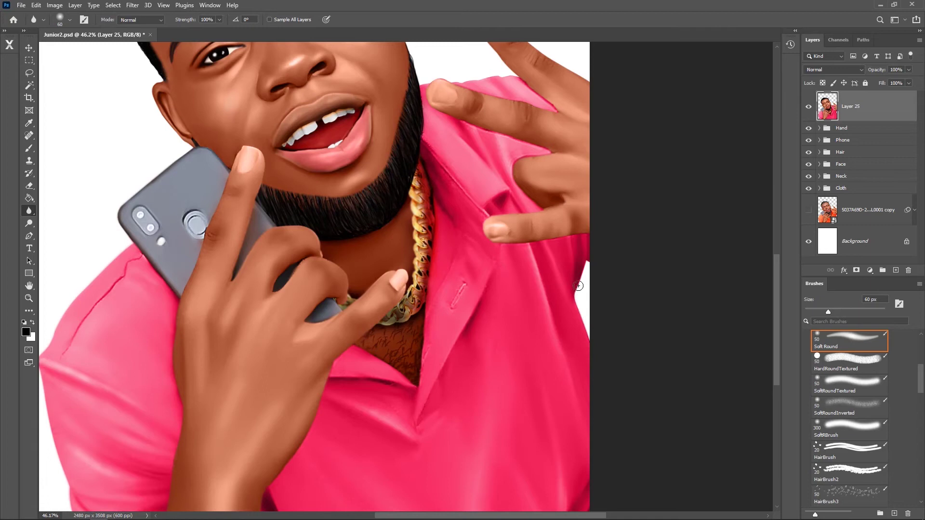
drag(555, 167, 560, 243)
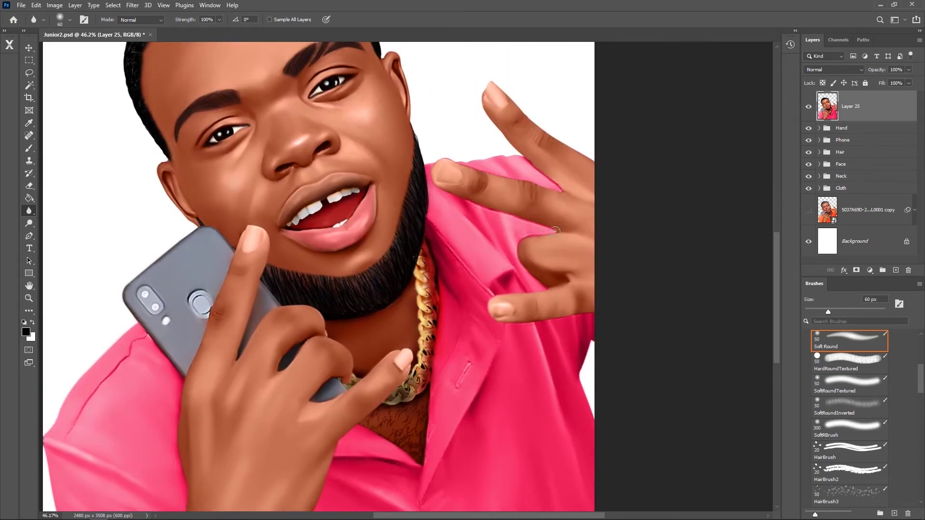
drag(437, 156, 511, 184)
drag(485, 78, 583, 154)
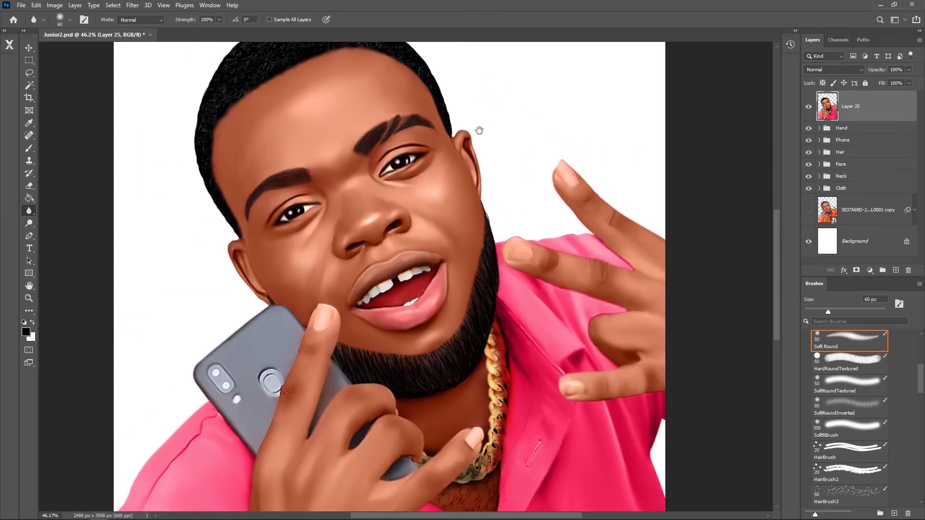
drag(406, 46, 479, 128)
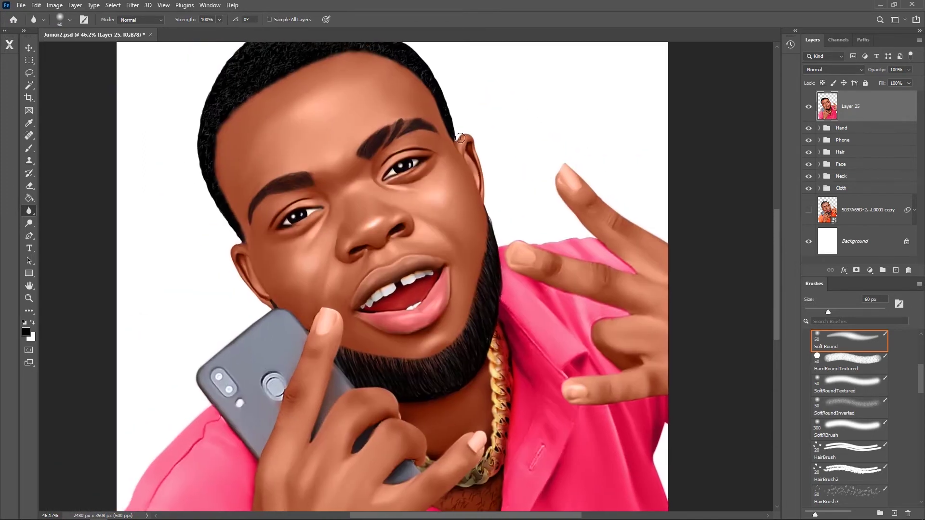
drag(484, 184, 485, 203)
drag(231, 247, 268, 306)
Convert Layer 25 into a smart object.
drag(565, 241, 522, 237)
right_click(865, 104)
click(863, 228)
Add a Solid Color fill layer in deep pink #f50f4c behind the portrait.
click(862, 210)
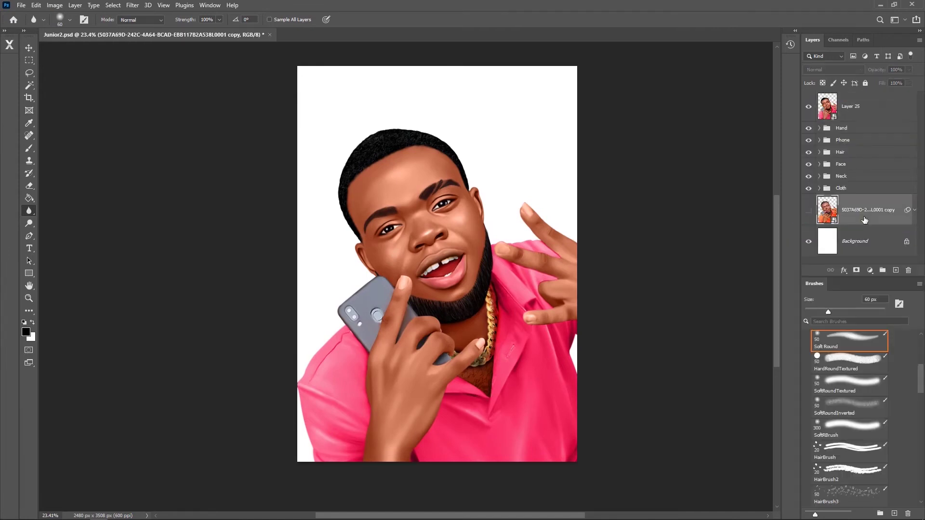
click(870, 270)
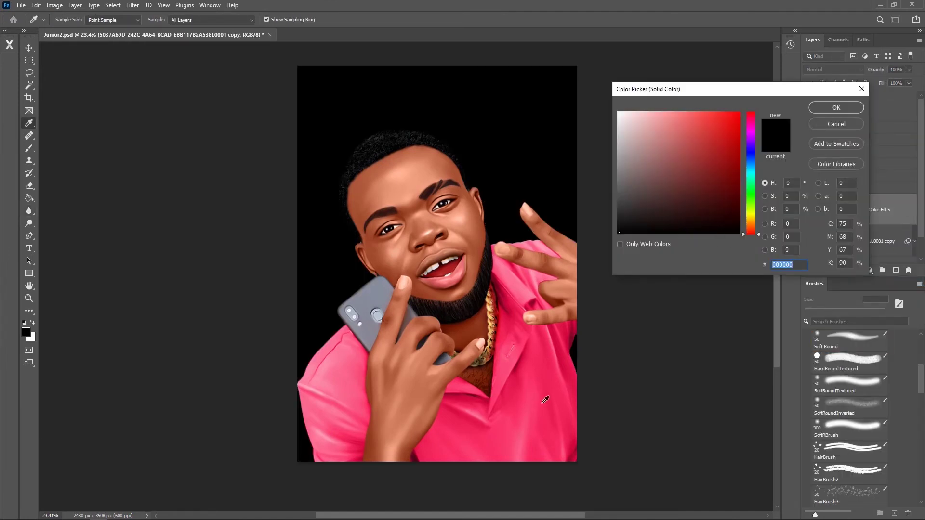
click(544, 399)
drag(722, 121, 708, 106)
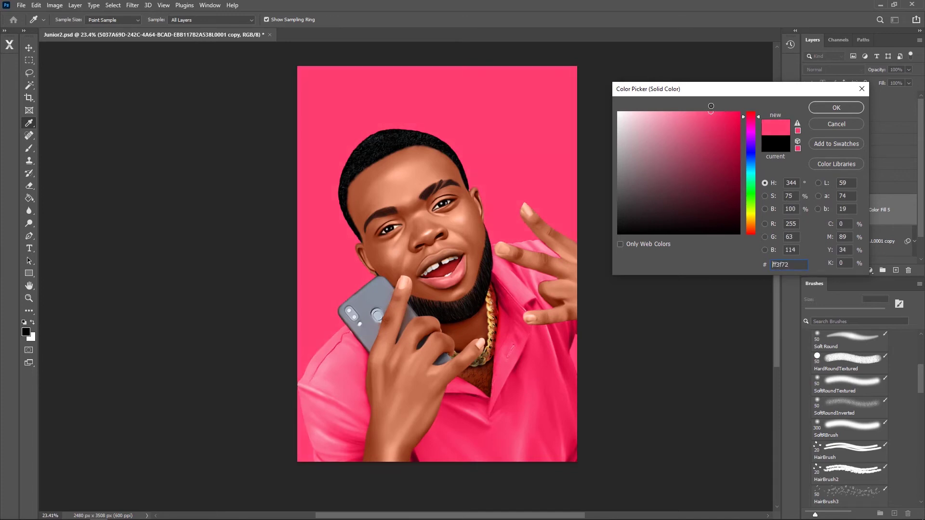
drag(710, 110, 734, 116)
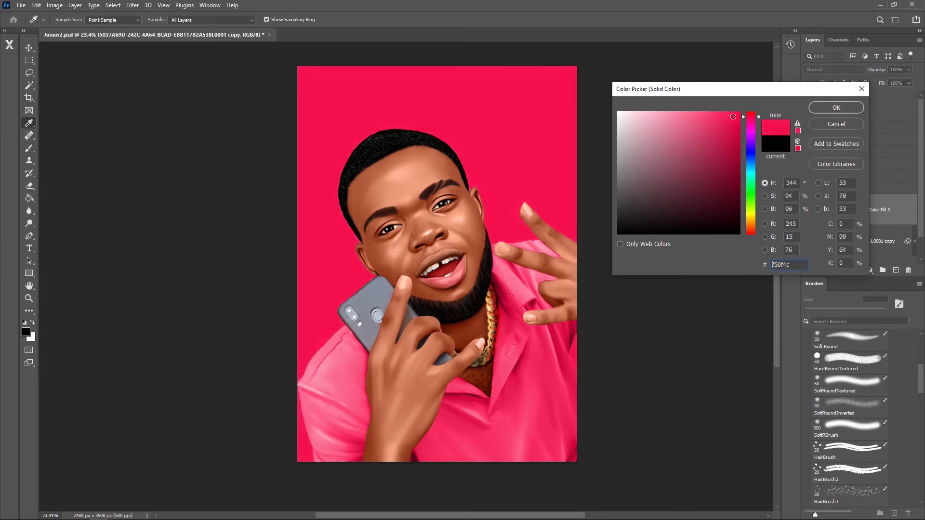
click(829, 109)
key(r)
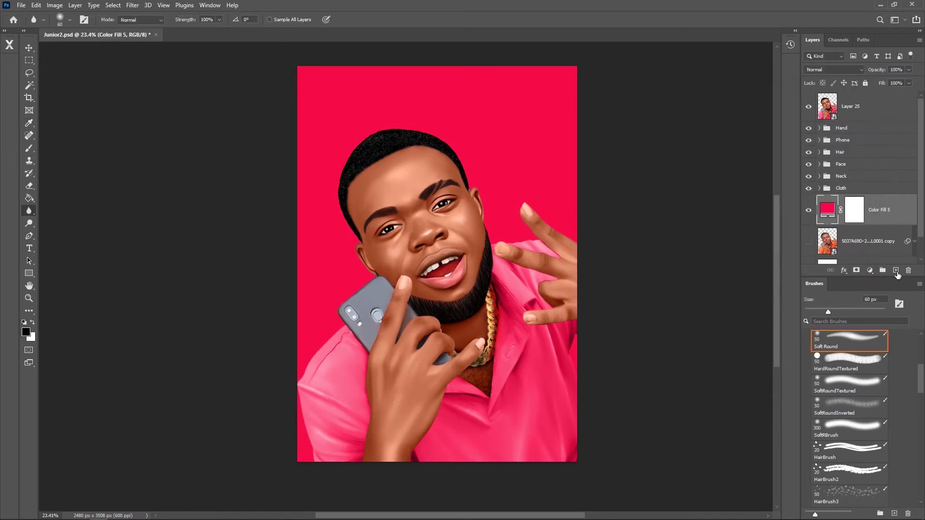
Add a new layer and dab the top with a 3315 px soft round brush.
key(b)
alt+click(542, 359)
scroll(440, 111, down, 2)
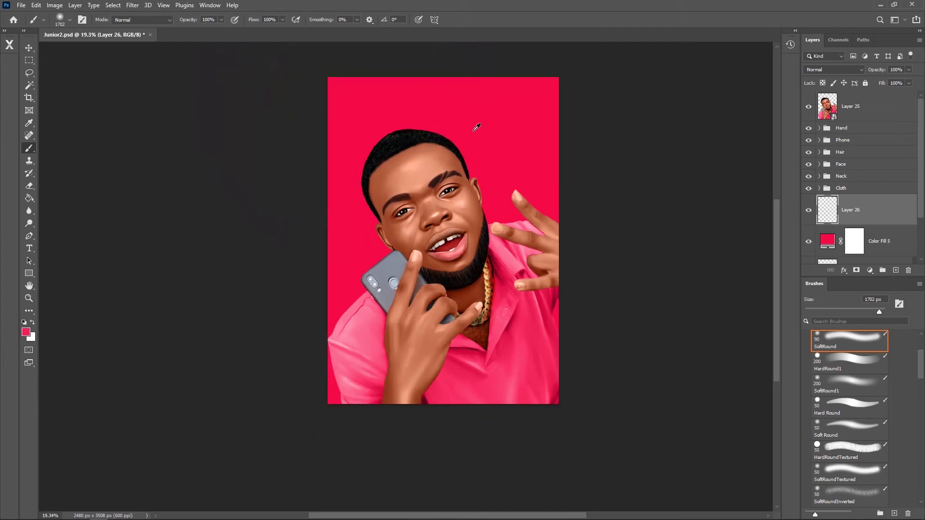
scroll(475, 128, down, 2)
scroll(420, 149, up, 2)
scroll(452, 162, up, 1)
drag(452, 162, 425, 151)
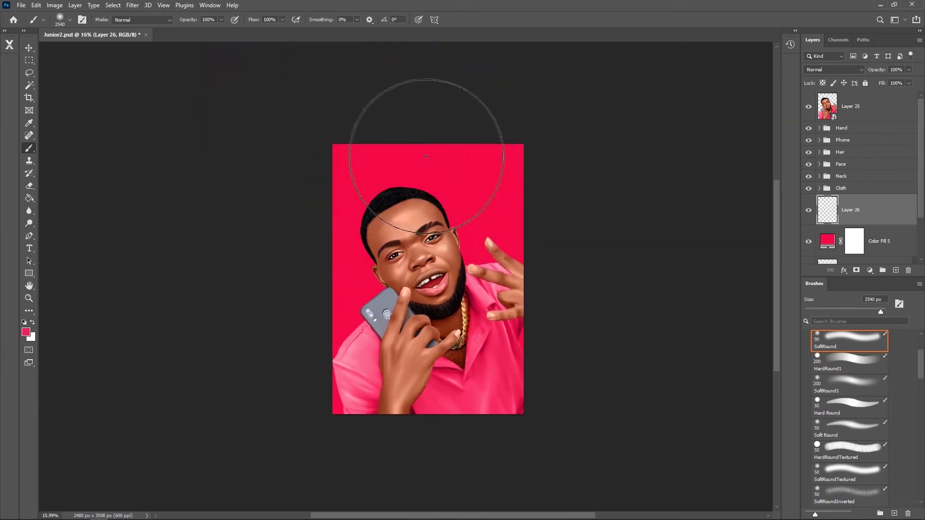
click(425, 150)
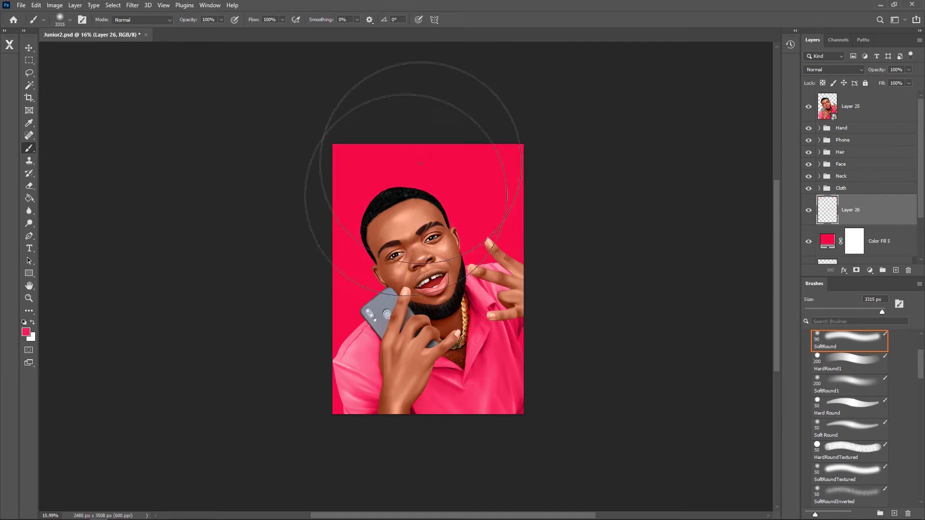
Paint a lighter-pink glow at the top and merge it with the pink fill into Layer 26.
click(26, 332)
drag(723, 119, 688, 108)
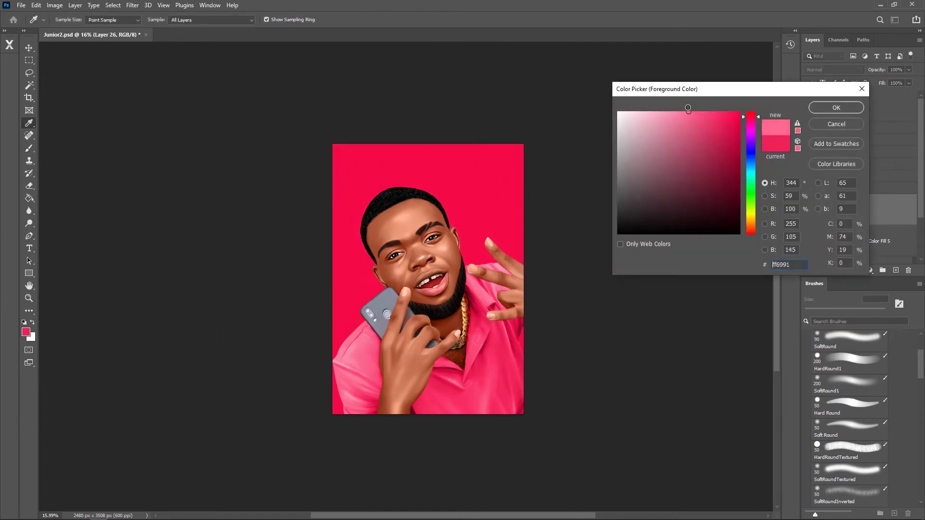
key(Return)
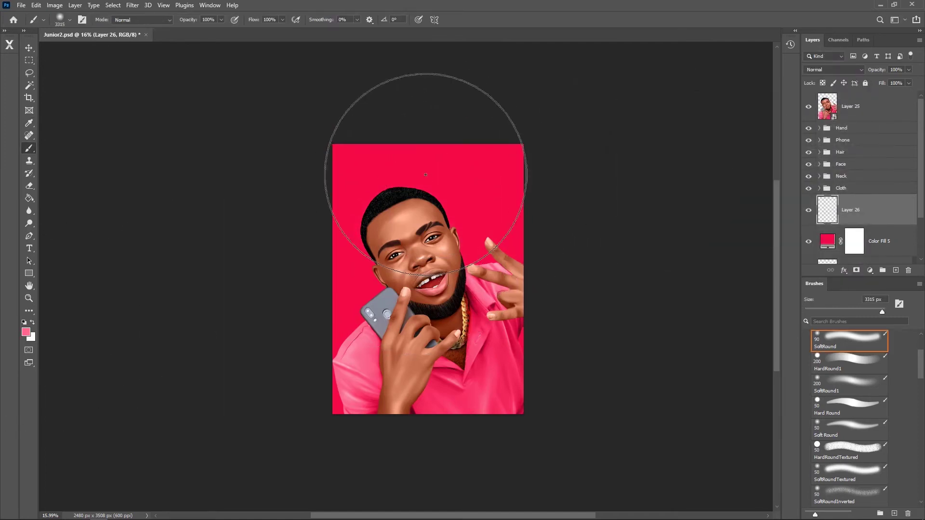
click(431, 175)
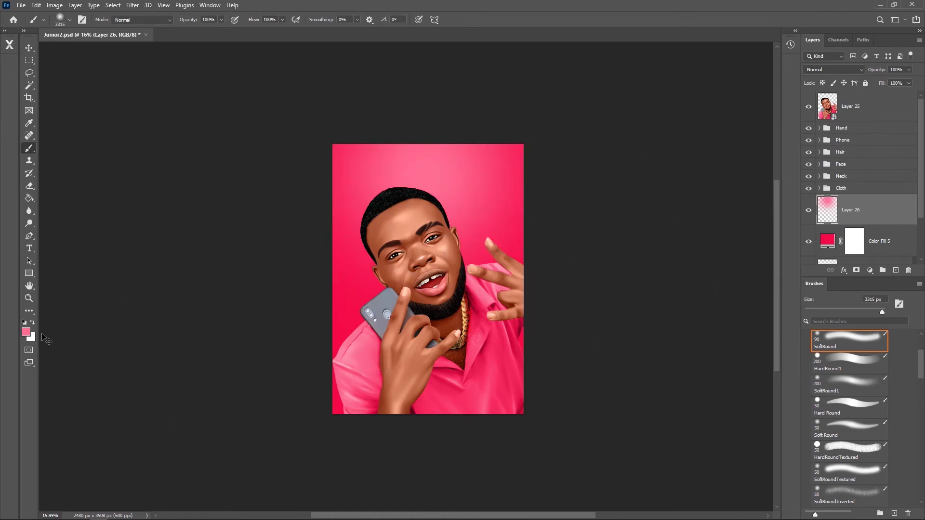
key(ctrl+z)
click(26, 332)
click(835, 108)
click(428, 163)
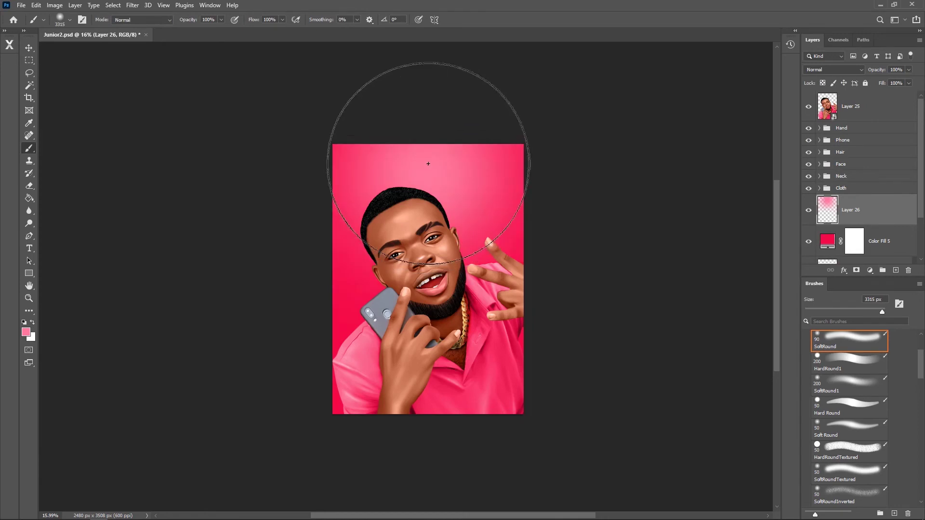
mouse_move(428, 163)
mouse_down()
mouse_move(408, 257)
mouse_move(391, 239)
mouse_up()
key(ctrl+z)
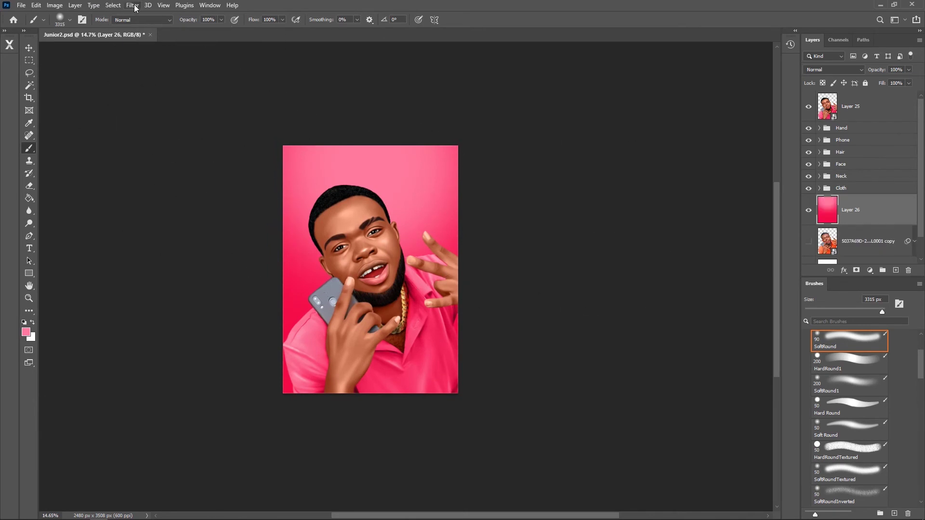
Add Uniform, Monochromatic noise at about 23.95% to the pink background layer.
click(132, 5)
click(263, 155)
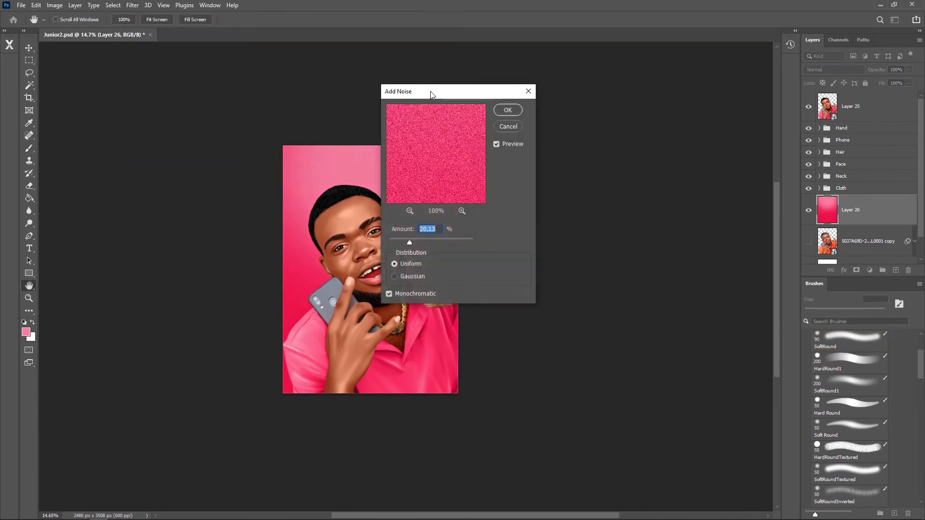
drag(431, 94, 578, 111)
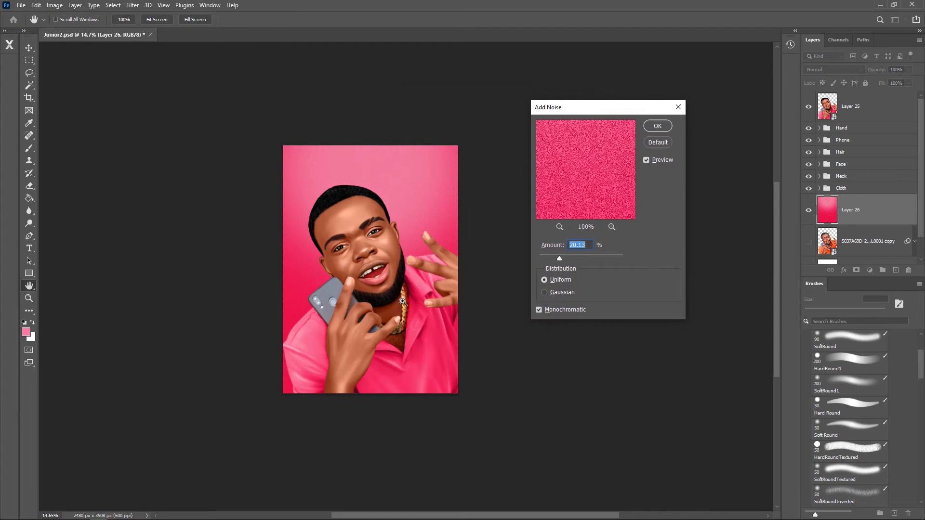
ctrl+click(387, 293)
drag(401, 288, 413, 292)
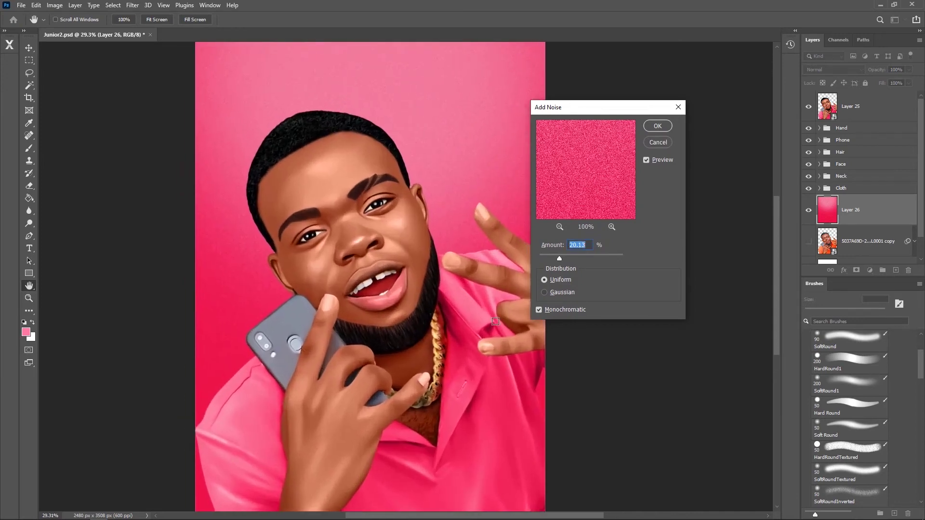
click(571, 259)
click(658, 126)
scroll(432, 242, down, 2)
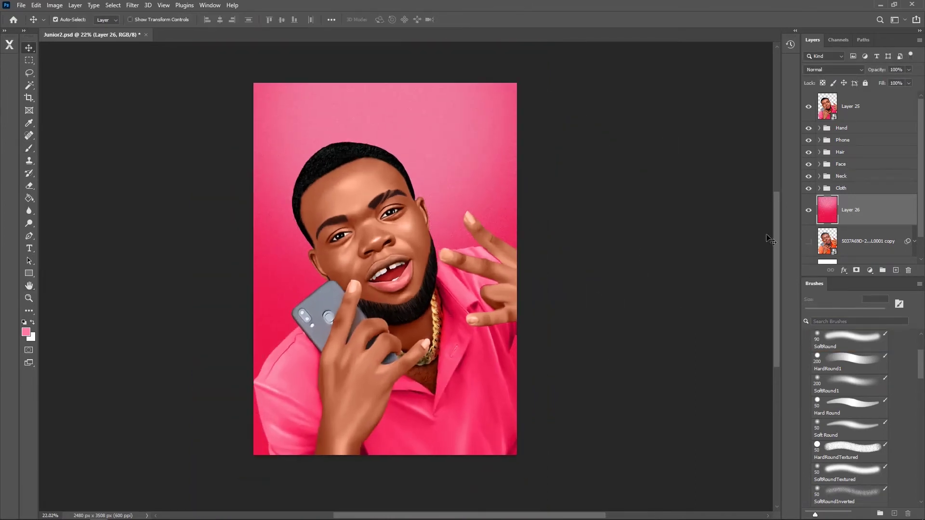
Add a Hue/Saturation adjustment set to Hue -5, Saturation 0, Lightness 0.
click(870, 271)
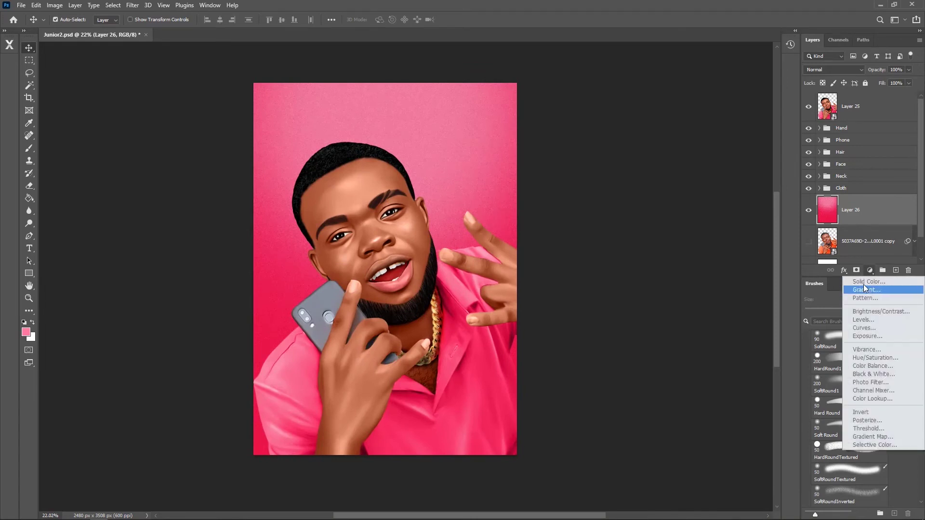
click(870, 358)
mouse_move(731, 158)
mouse_down()
mouse_move(721, 159)
mouse_move(756, 161)
mouse_move(727, 163)
mouse_up()
drag(730, 194, 718, 196)
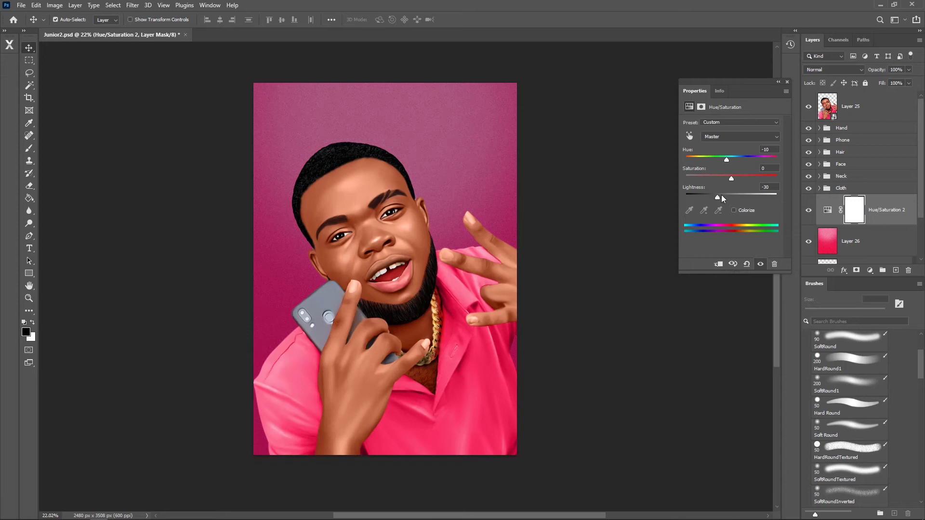
click(769, 187)
text(0)
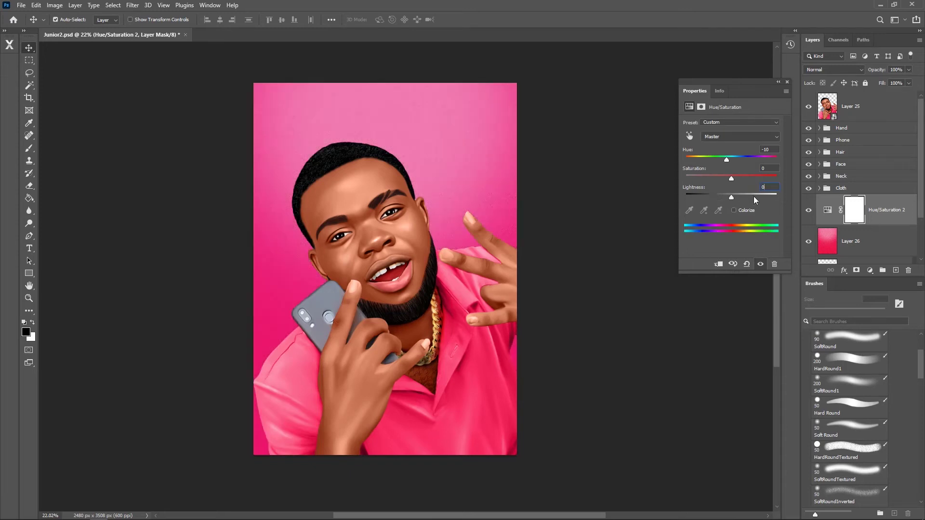
mouse_move(726, 162)
mouse_down()
mouse_move(699, 159)
mouse_move(738, 160)
mouse_move(729, 161)
mouse_up()
click(865, 242)
click(29, 148)
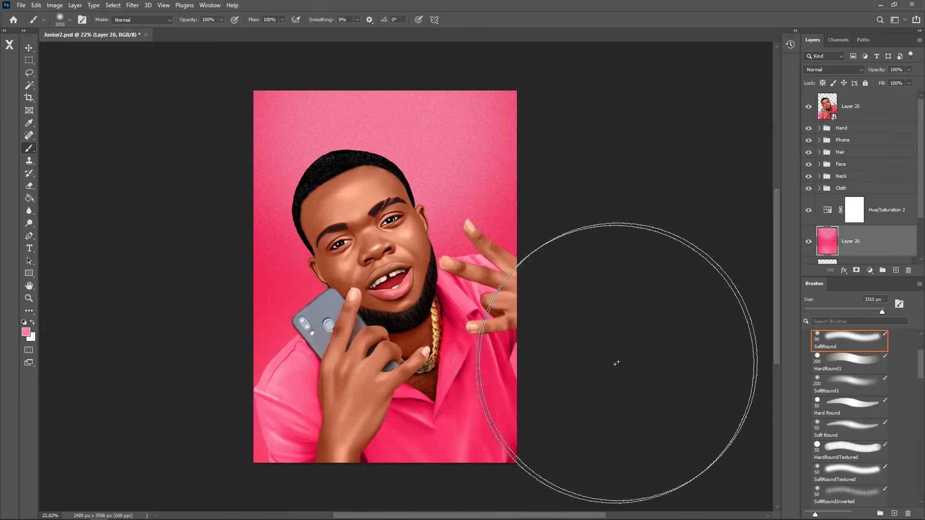
scroll(533, 311, down, 1)
scroll(532, 320, down, 1)
scroll(533, 319, up, 3)
scroll(496, 321, down, 1)
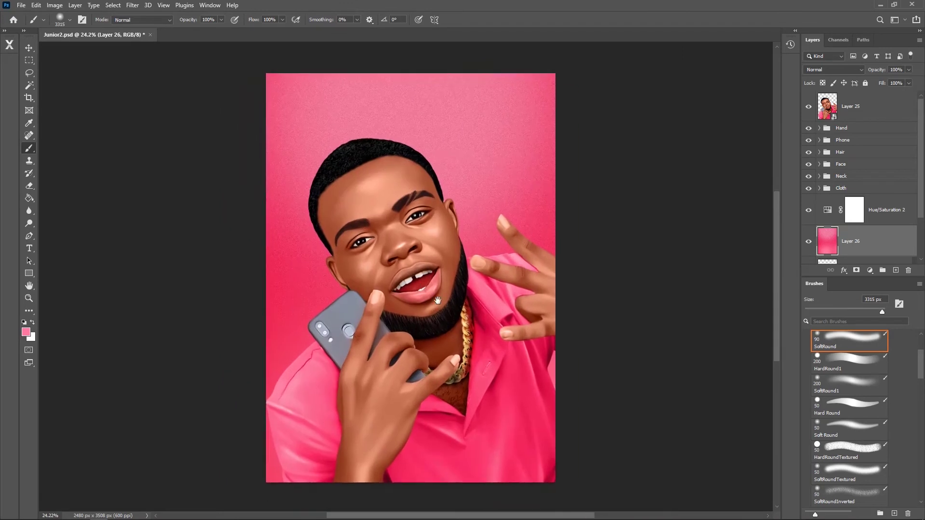
click(30, 48)
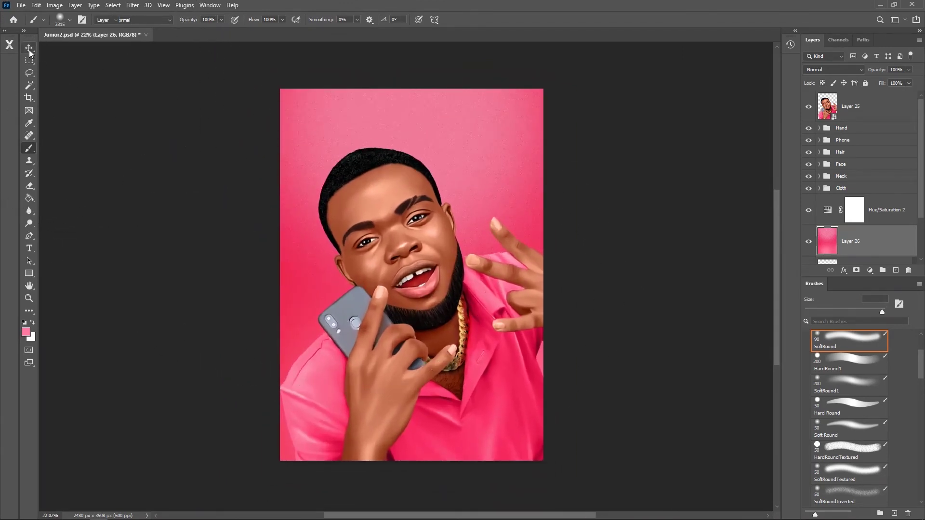
mouse_move(466, 225)
mouse_down()
mouse_move(470, 214)
mouse_move(439, 267)
mouse_move(449, 266)
mouse_up()
scroll(448, 289, down, 3)
scroll(448, 289, up, 3)
scroll(448, 289, down, 1)
scroll(448, 289, up, 1)
drag(450, 253, 457, 242)
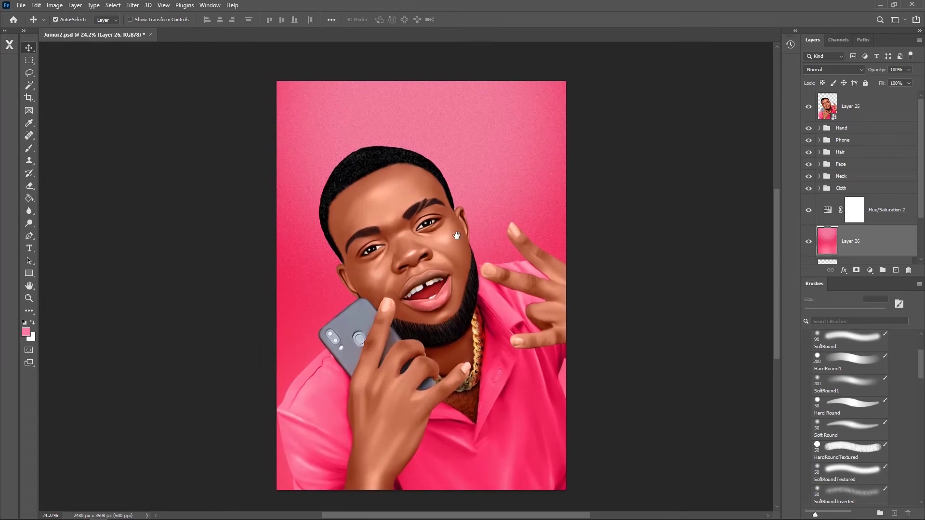
scroll(481, 256, down, 1)
scroll(481, 260, up, 1)
drag(485, 308, 466, 297)
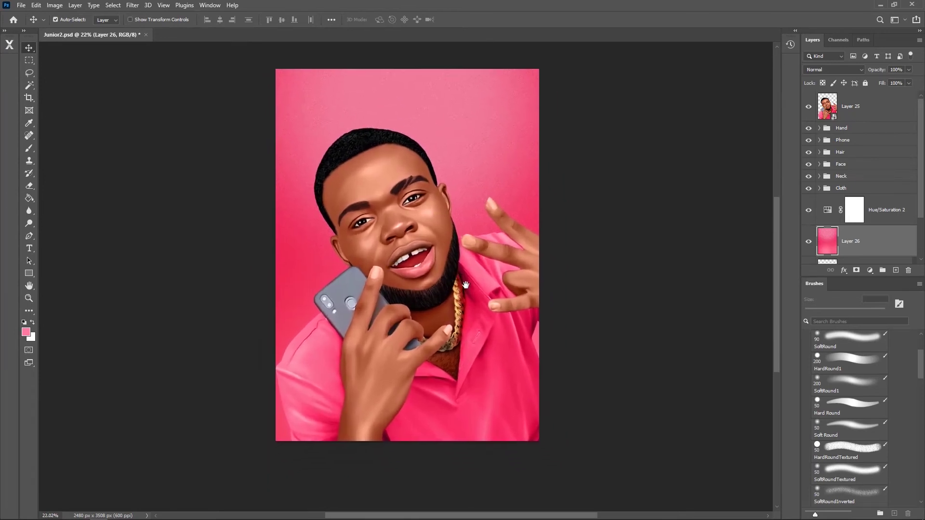
Clip a Selective Color adjustment to Layer 25 with Reds at Cyan -12 and Black +17.
click(862, 114)
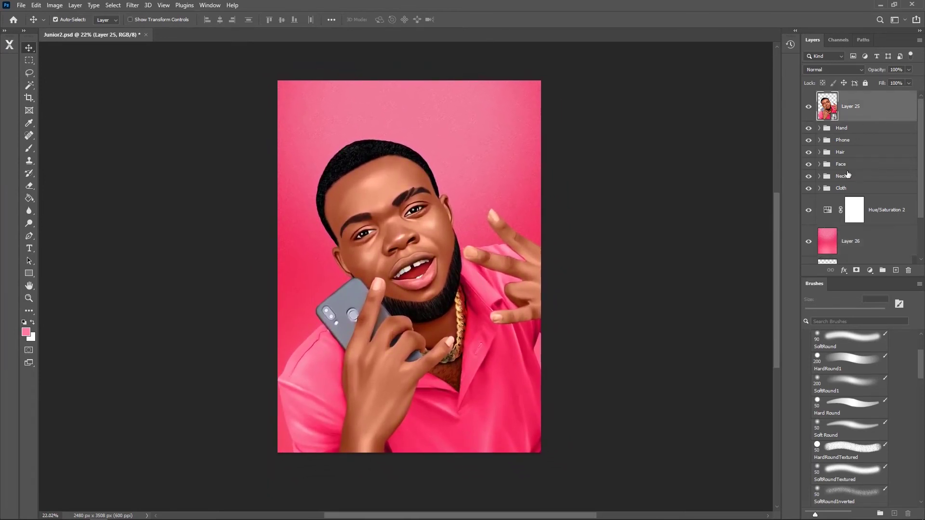
click(872, 272)
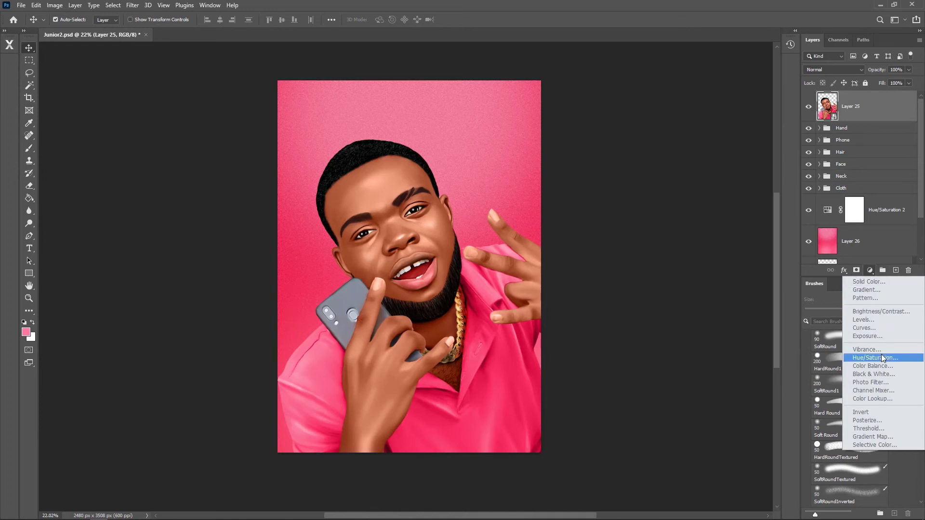
click(874, 445)
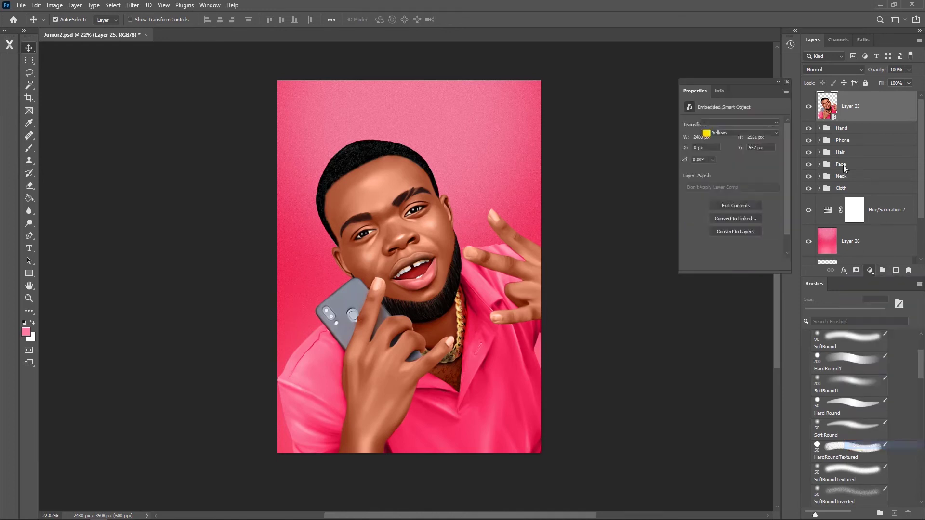
click(719, 264)
drag(732, 155, 725, 154)
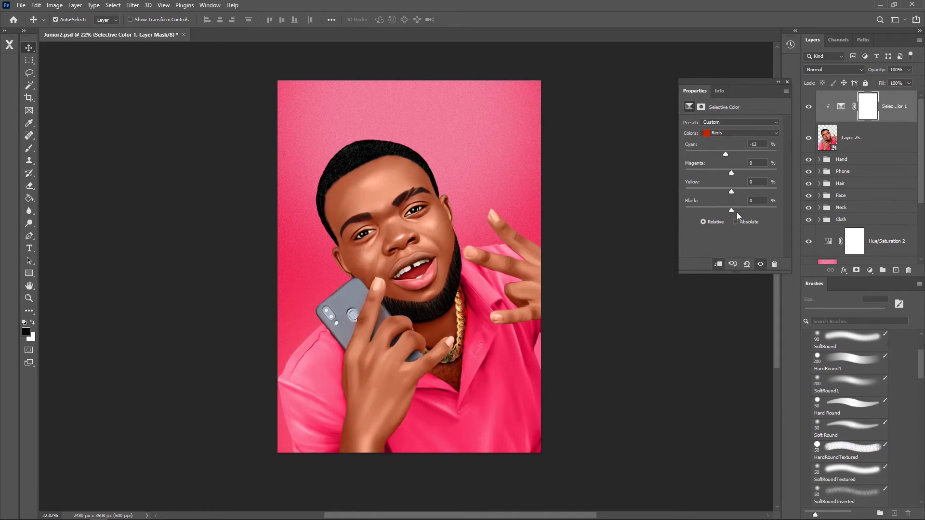
drag(737, 212, 739, 210)
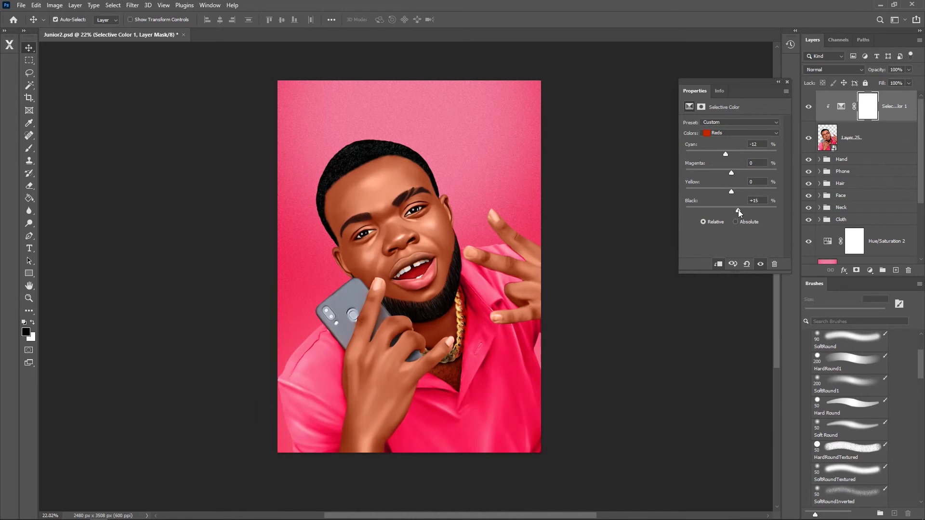
Set the Neutrals to Magenta +1 and Black -12 to lighten the neutral tones.
click(733, 131)
click(731, 201)
drag(735, 173, 731, 173)
drag(731, 211, 725, 213)
click(788, 84)
scroll(442, 256, down, 3)
scroll(443, 260, up, 3)
scroll(443, 260, down, 2)
scroll(442, 260, down, 1)
scroll(408, 245, up, 2)
scroll(409, 245, up, 1)
scroll(429, 251, down, 1)
scroll(430, 251, down, 1)
scroll(430, 253, up, 1)
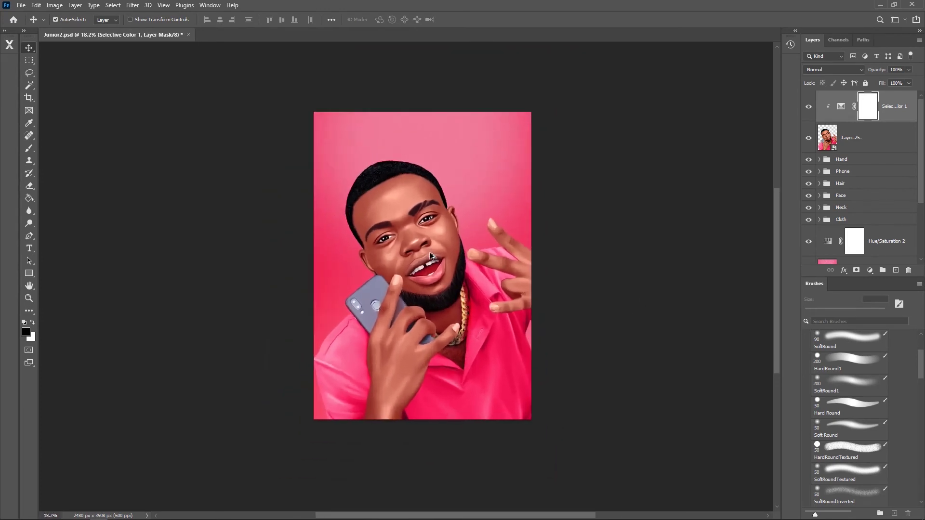
scroll(429, 253, up, 2)
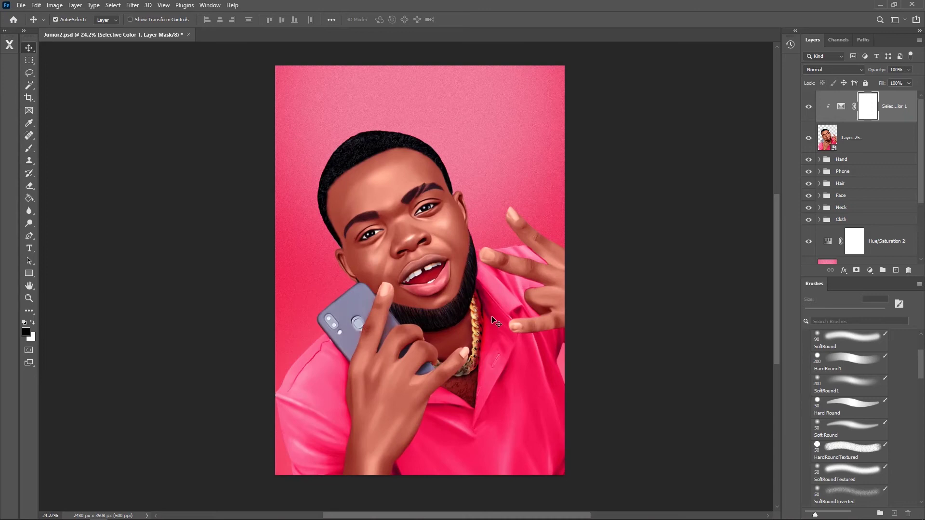
scroll(490, 321, up, 1)
scroll(484, 318, down, 1)
scroll(477, 314, down, 1)
scroll(470, 311, up, 1)
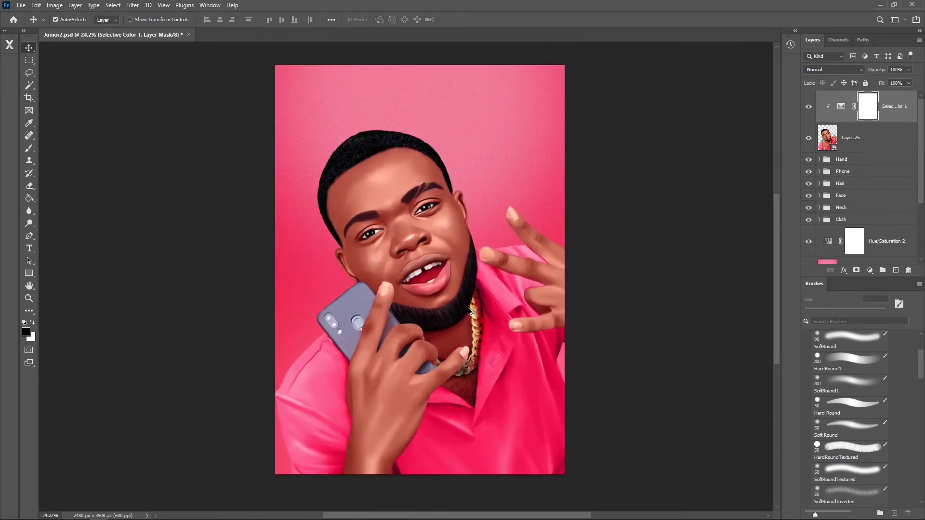
scroll(470, 310, down, 1)
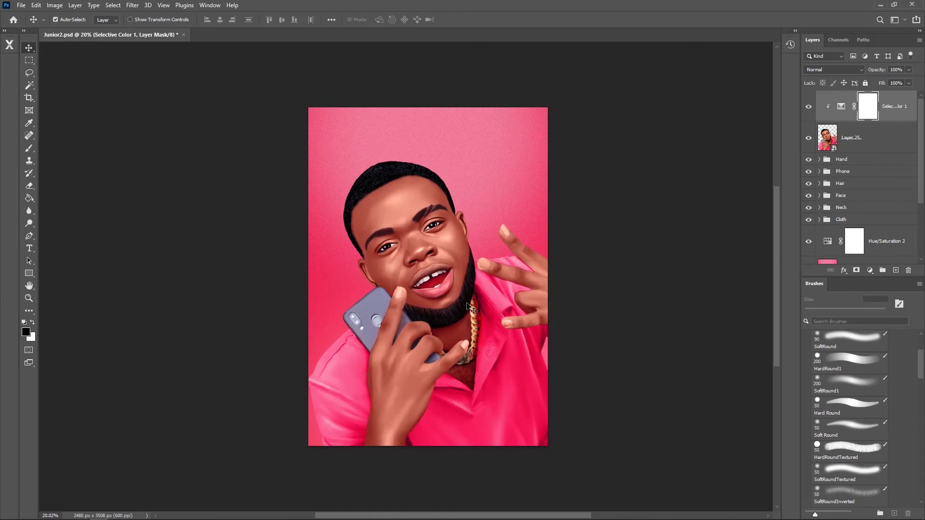
Type a white (#ffffff) letter H above the man's head.
key(t)
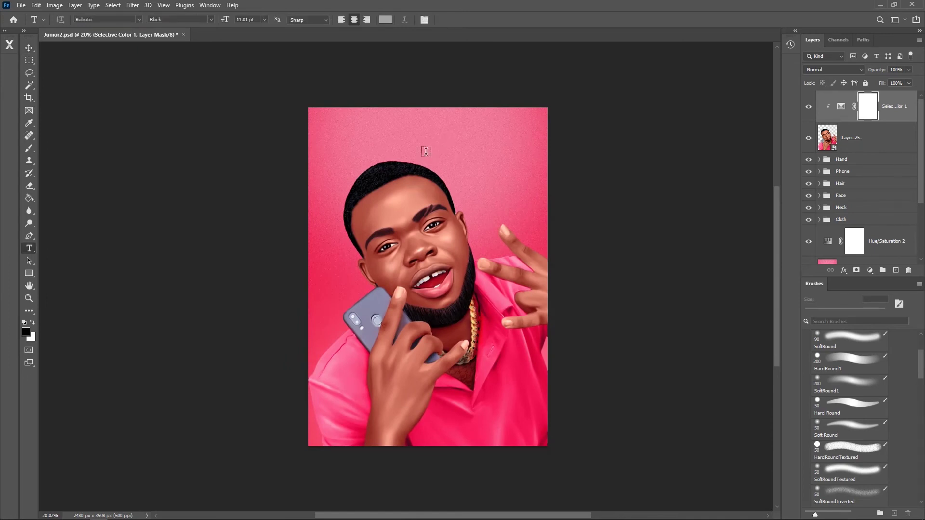
click(420, 145)
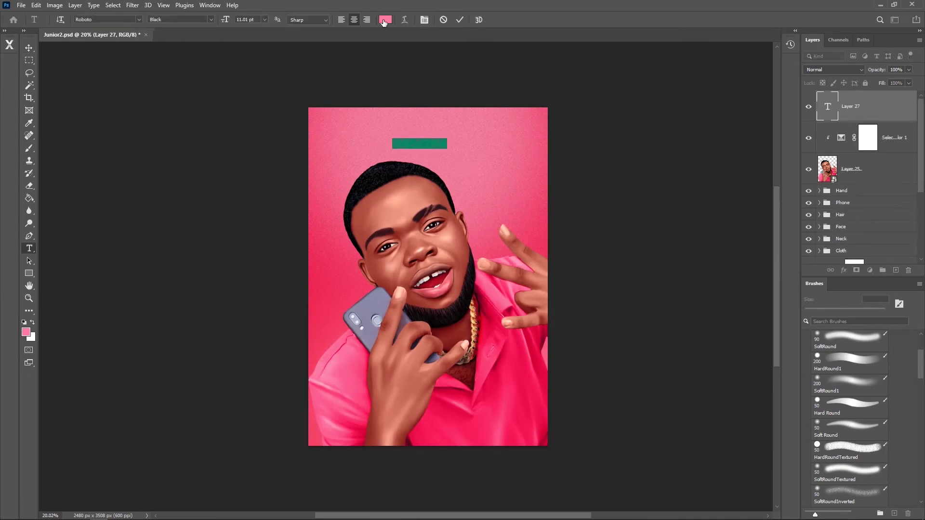
click(386, 19)
text(ffffff)
click(821, 107)
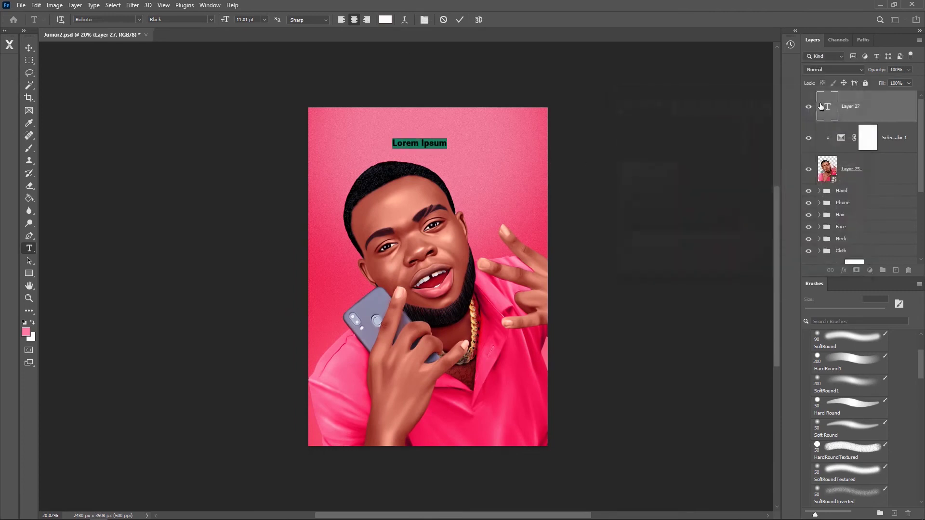
text(H)
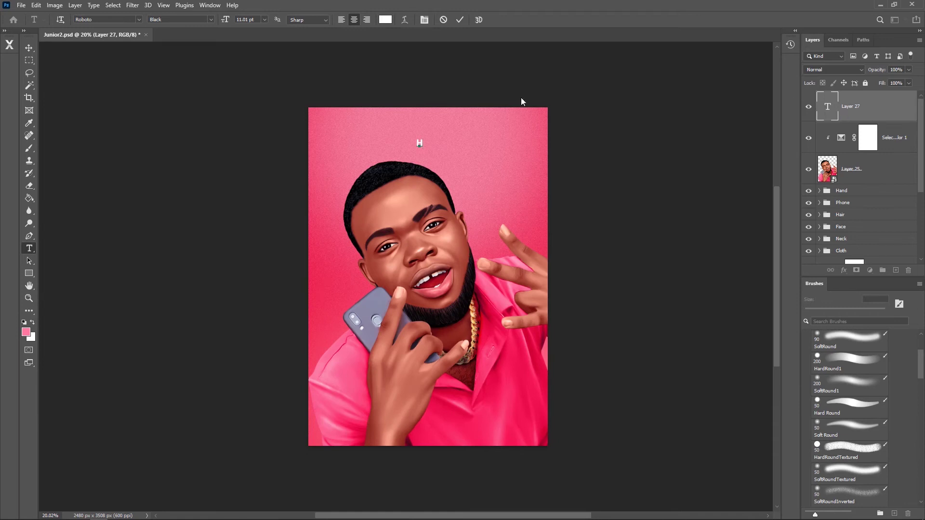
click(461, 19)
Move the H up and right and enlarge it to about 231%.
key(v)
scroll(420, 152, up, 3)
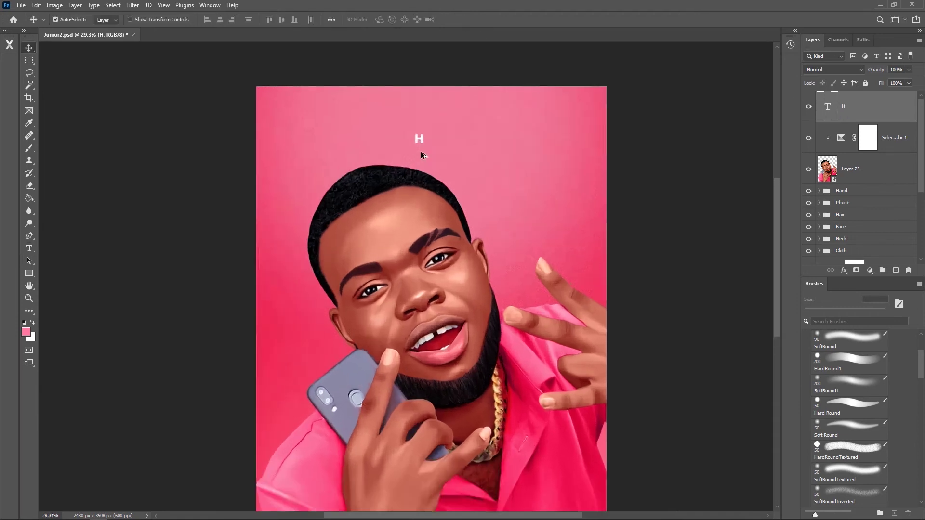
drag(412, 132, 408, 131)
mouse_move(325, 123)
mouse_down()
mouse_move(440, 97)
mouse_move(398, 91)
mouse_move(424, 125)
mouse_move(414, 188)
mouse_up()
key(ctrl+t)
click(477, 19)
Retype the two H copies below as B and D to stack HBD.
double_click(432, 141)
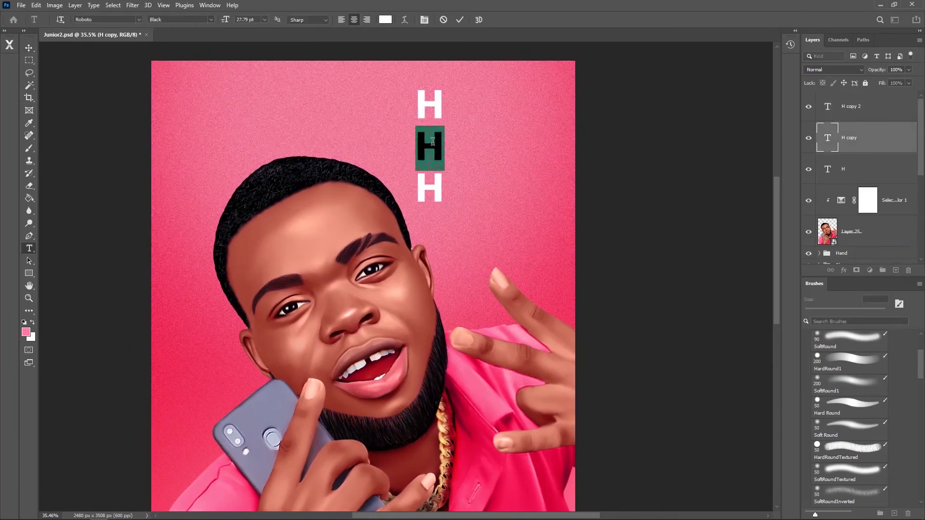
text(B)
key(ctrl+Return)
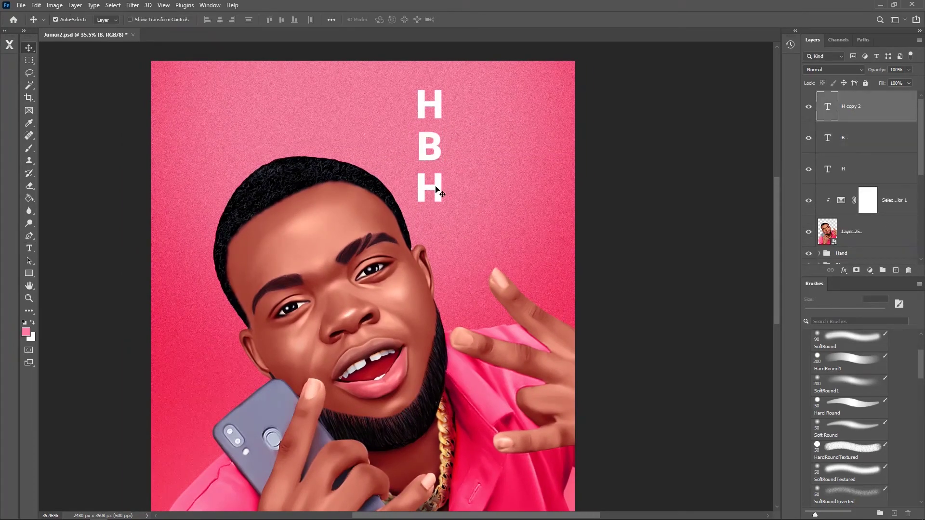
double_click(436, 184)
text(D)
key(ctrl+Return)
key(v)
scroll(444, 173, down, 3)
scroll(444, 172, up, 2)
mouse_move(449, 161)
mouse_down()
mouse_move(440, 214)
mouse_move(452, 199)
mouse_move(500, 200)
mouse_move(477, 178)
mouse_move(482, 187)
mouse_up()
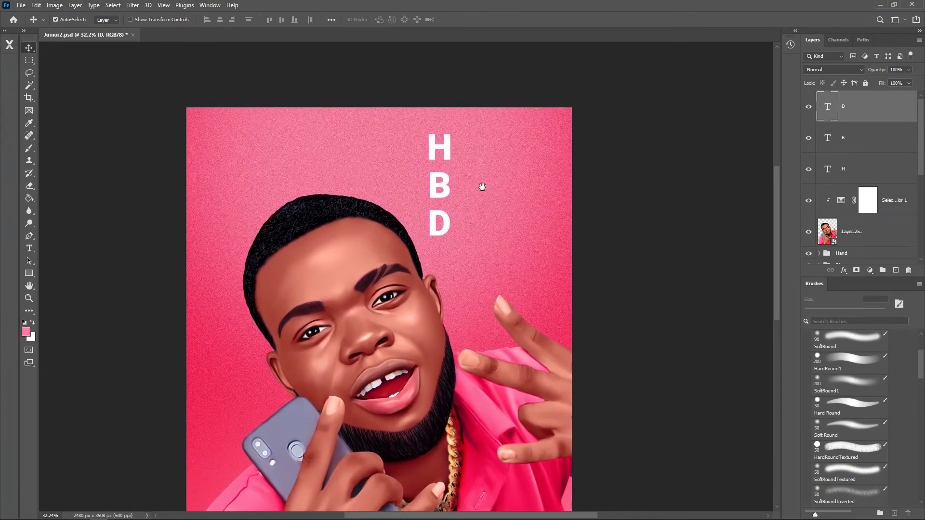
Type 'appy' beside the H in the American Scribe font.
key(t)
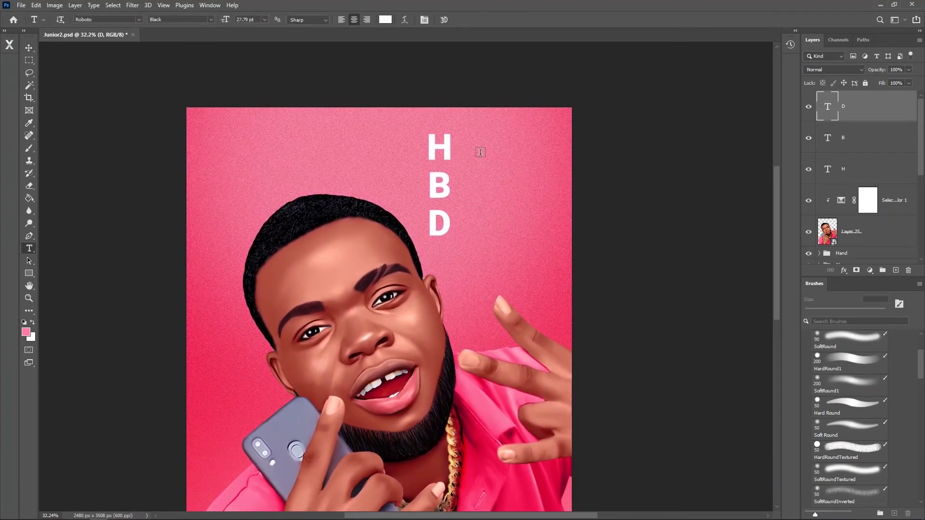
click(476, 147)
text(appy)
drag(493, 143, 461, 146)
key(ctrl+t)
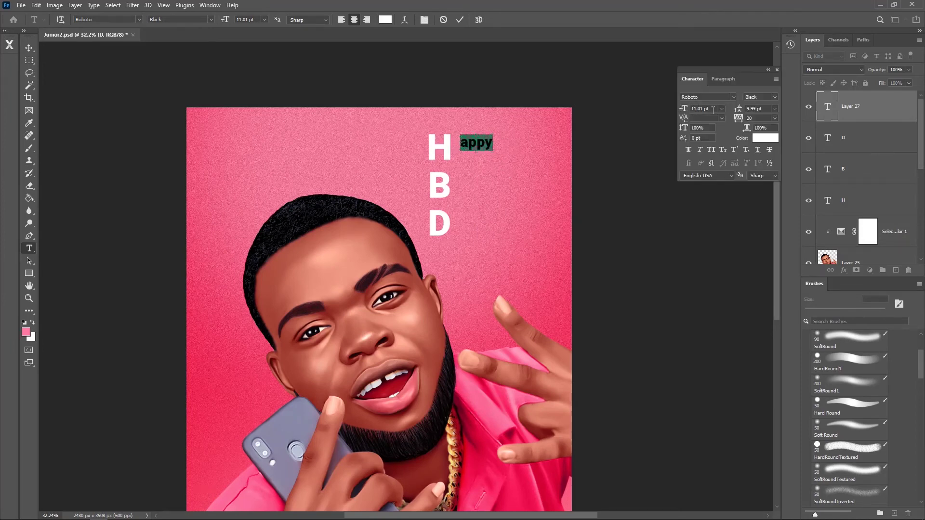
click(733, 97)
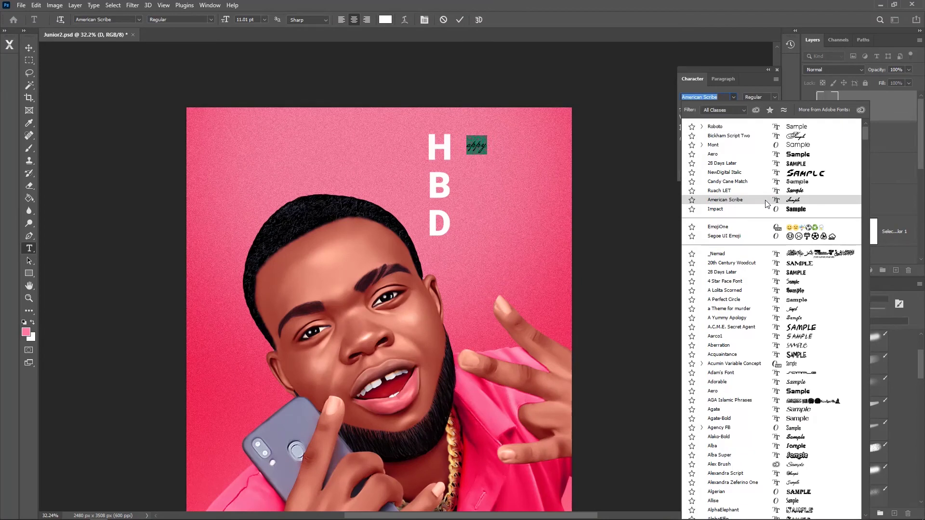
click(767, 201)
click(460, 20)
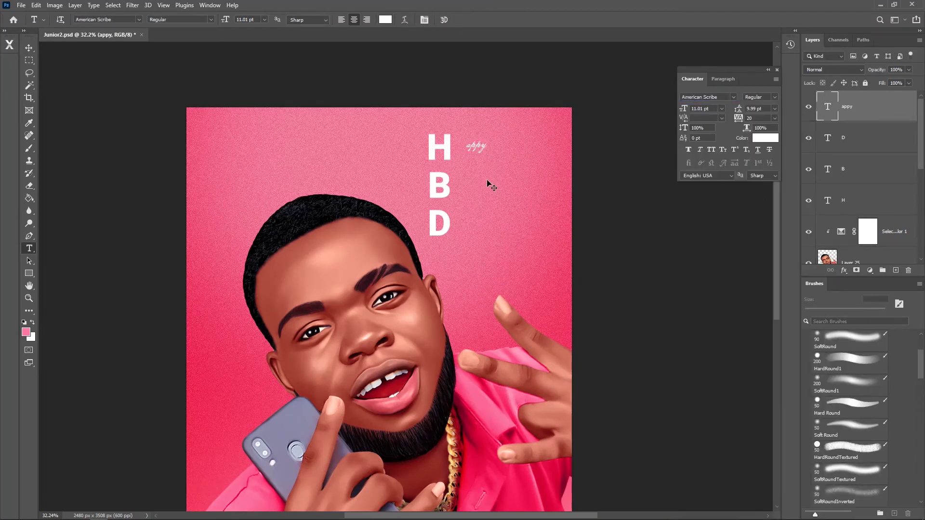
Enlarge 'appy' to about 201% and fit it beside the H.
key(ctrl+t)
mouse_move(488, 140)
mouse_down()
mouse_move(510, 122)
mouse_move(487, 151)
mouse_move(487, 139)
mouse_move(476, 187)
mouse_up()
key(Return)
key(v)
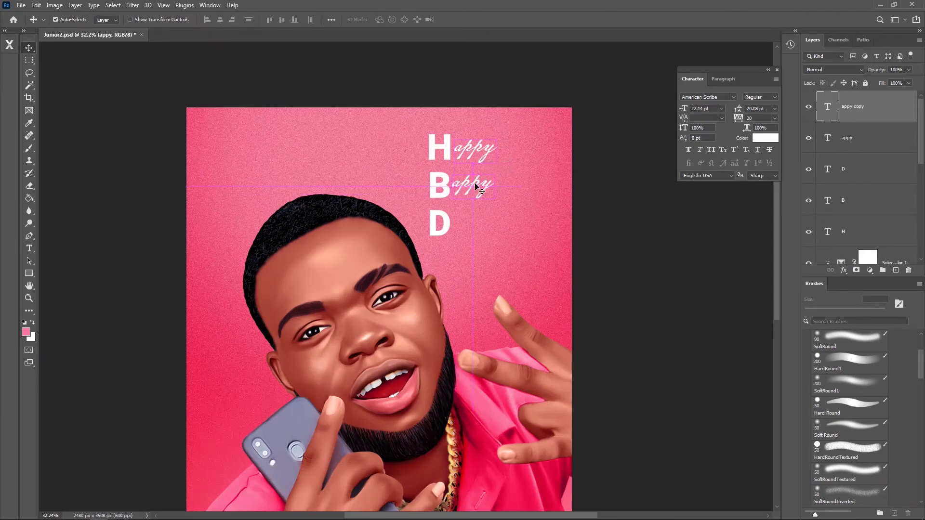
Change the copied word beside B to 'irth' and nudge it left and down.
key(t)
click(476, 184)
key(ctrl+a)
key(BackSpace)
text(irth)
key(ctrl+Return)
key(v)
key(shift+Down)
key(shift+Left)
key(shift+Left)
key(shift+Left)
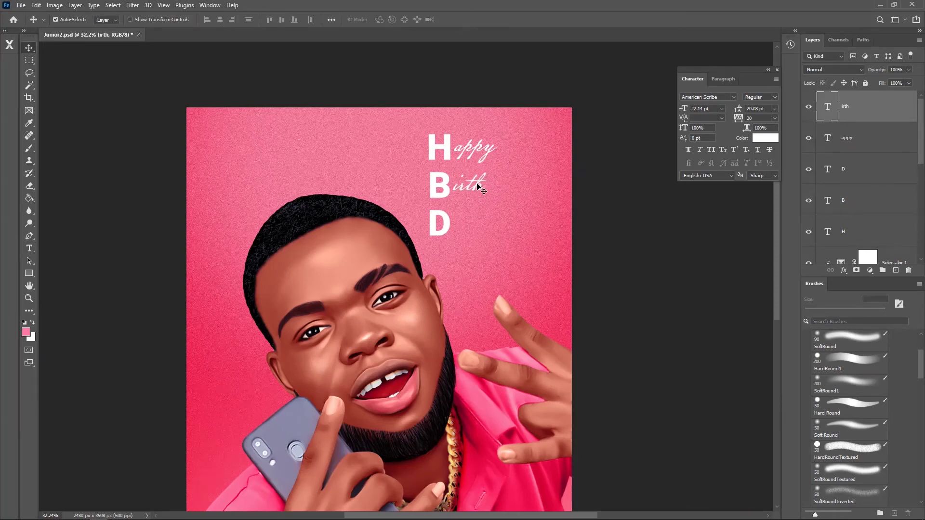
Duplicate 'irth' down beside the D and change it to 'ay'.
drag(482, 182, 474, 221)
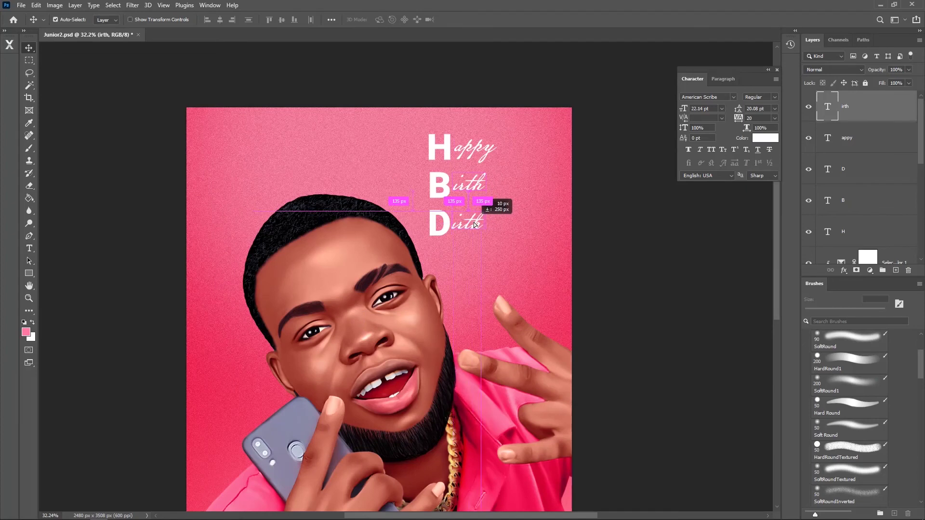
key(t)
double_click(473, 220)
text(ay)
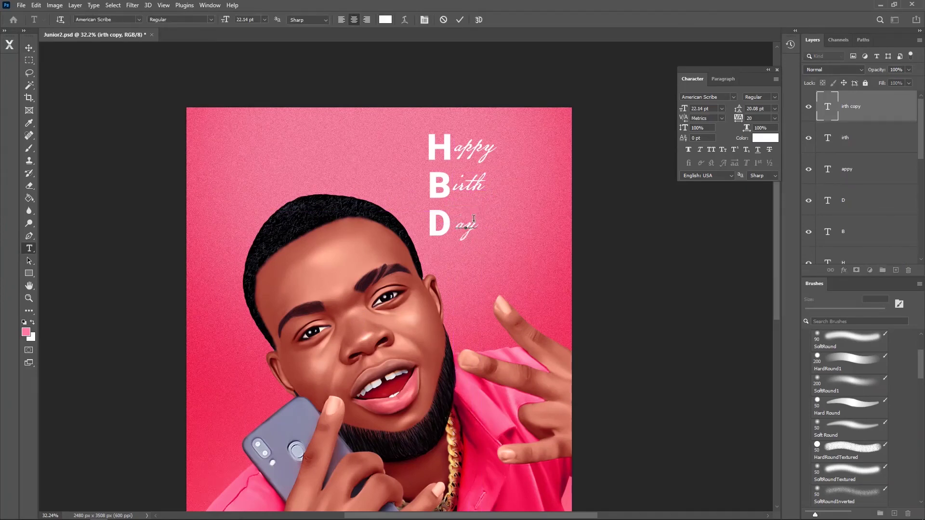
key(ctrl+Return)
key(v)
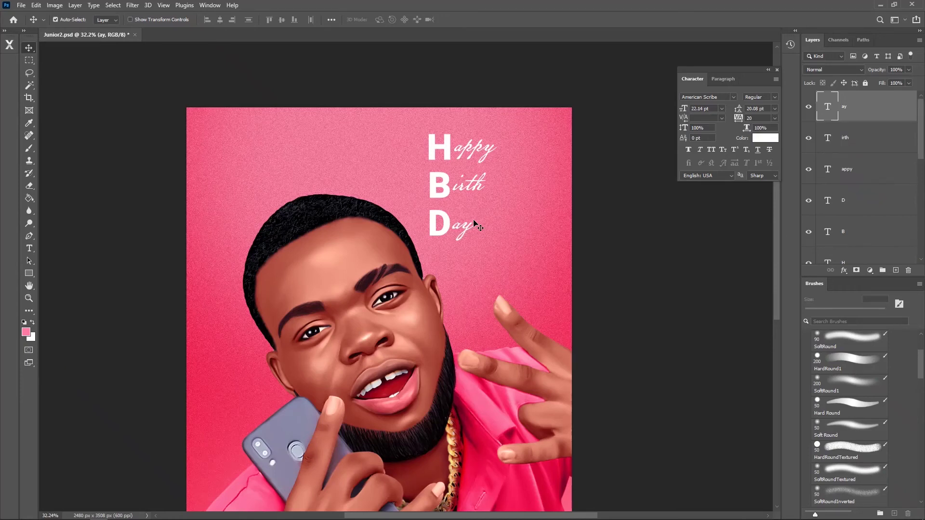
Select all HBD lettering layers and move them right and down.
scroll(866, 180, down, 1)
scroll(867, 182, down, 1)
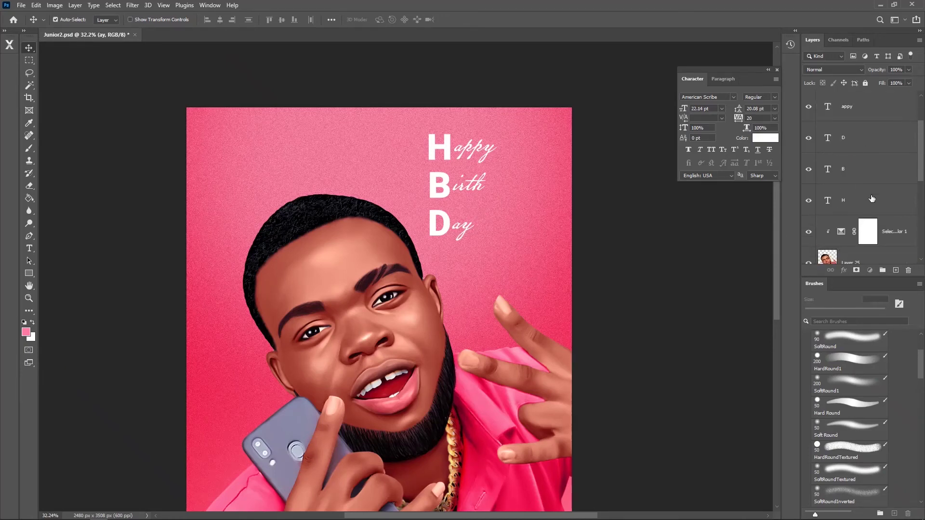
shift+click(872, 198)
drag(444, 191, 471, 199)
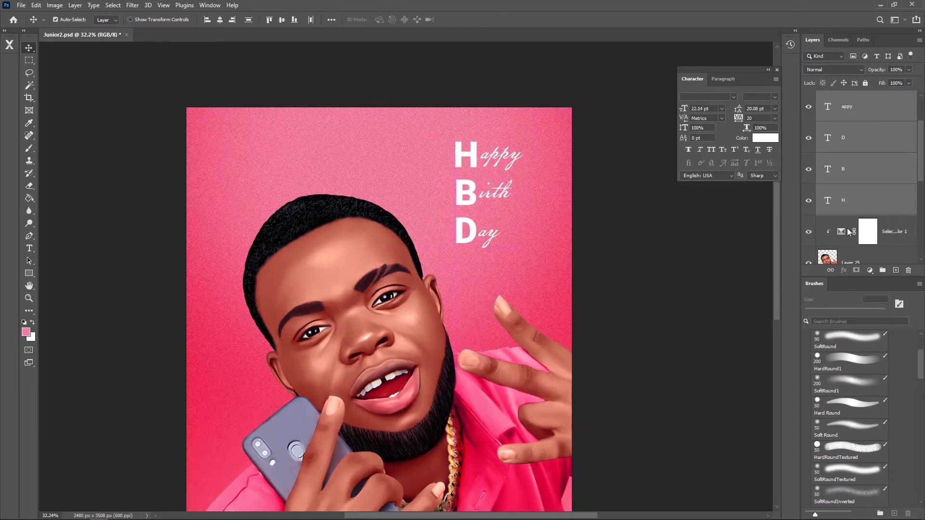
Color the 'ay' and 'irth' script text dark red (#4b0303).
click(860, 139)
scroll(860, 121, up, 2)
click(859, 119)
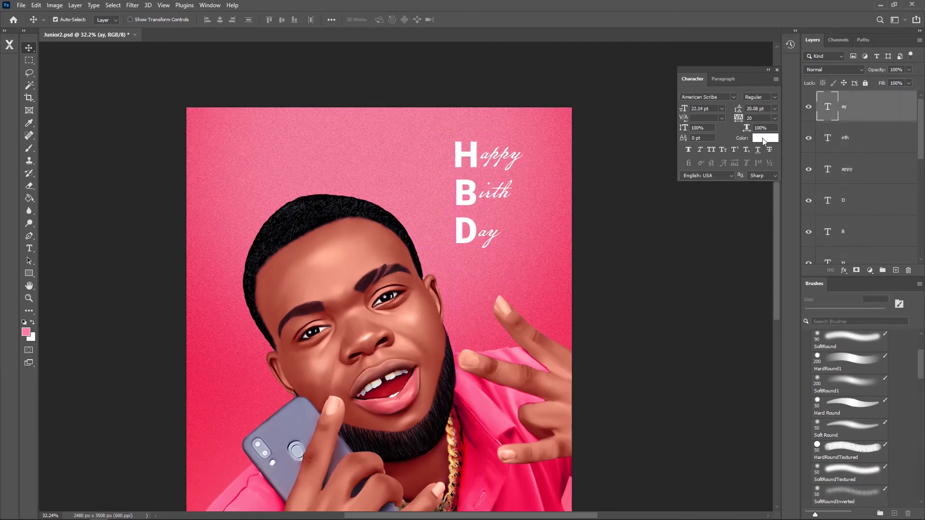
click(762, 138)
click(737, 199)
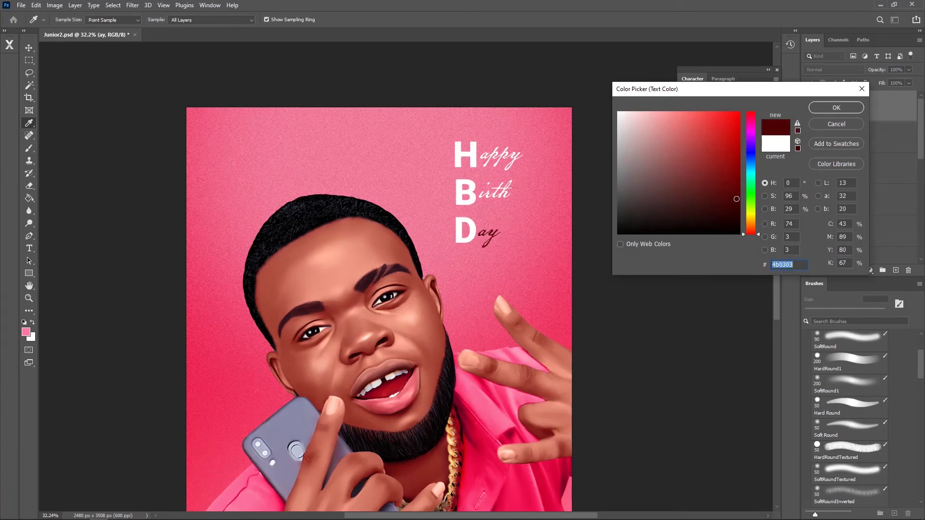
click(836, 108)
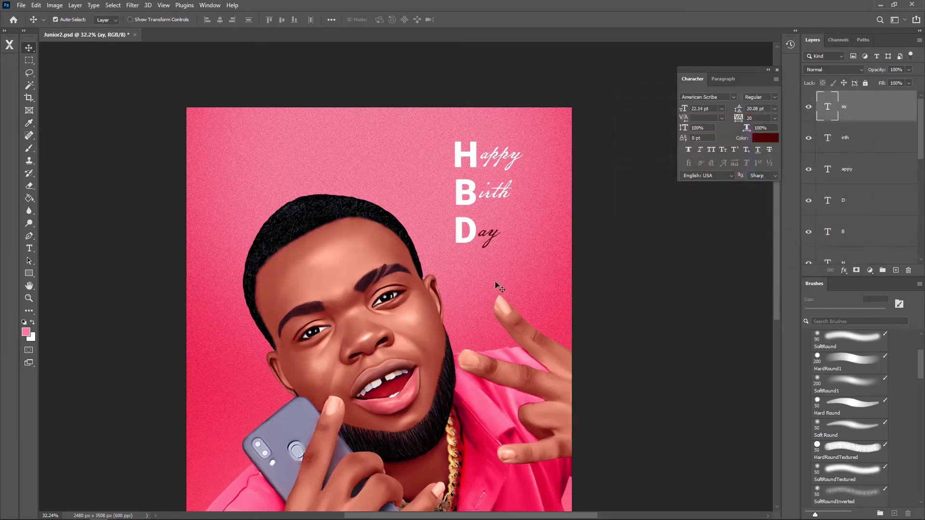
scroll(499, 238, up, 3)
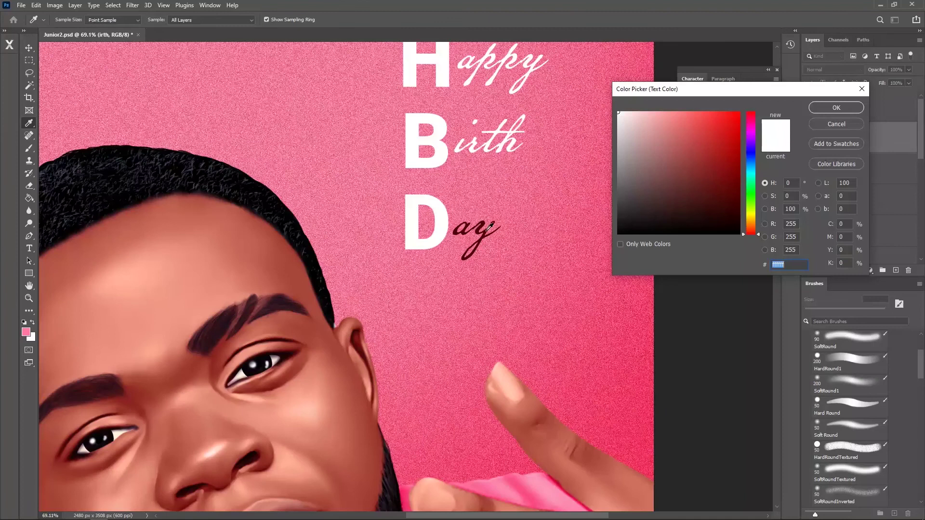
click(491, 227)
click(840, 108)
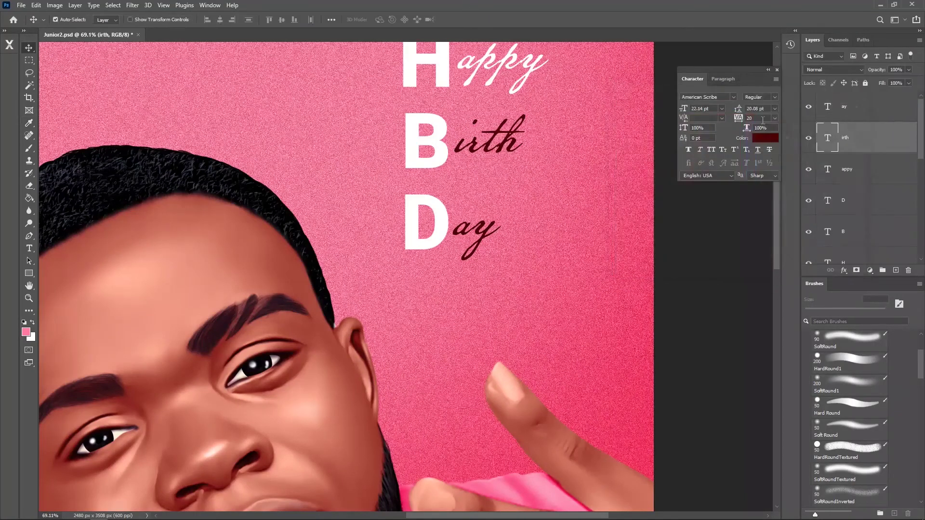
Color 'appy' the same dark red, then zoom out to view the portrait.
click(847, 182)
click(771, 140)
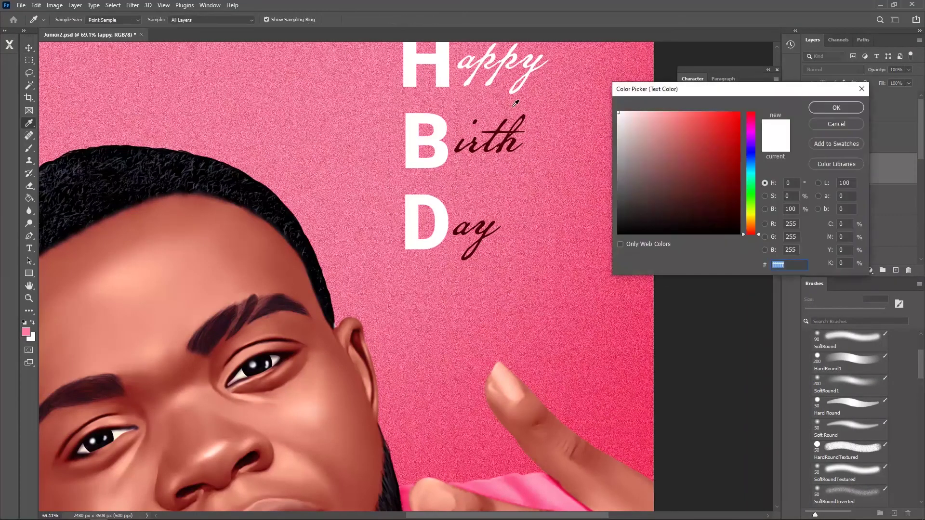
click(518, 139)
key(Return)
key(v)
key(ctrl+0)
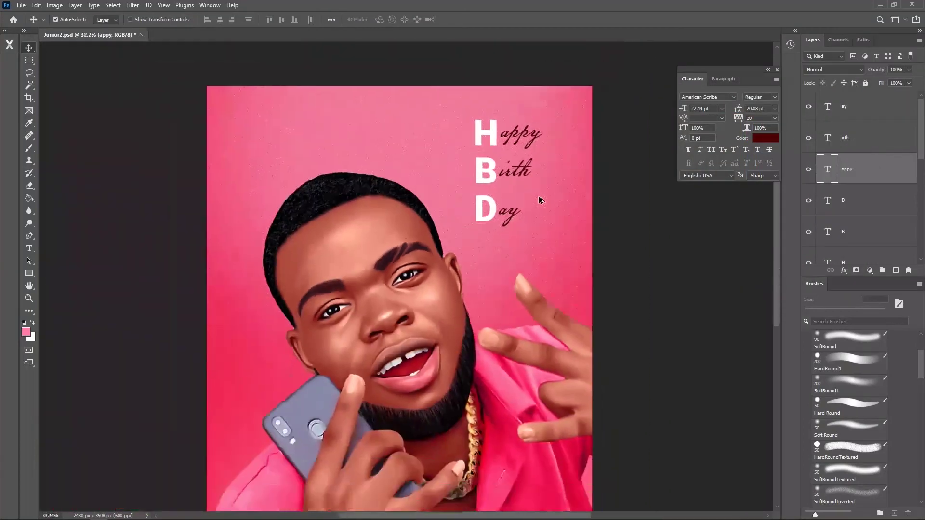
scroll(546, 172, up, 4)
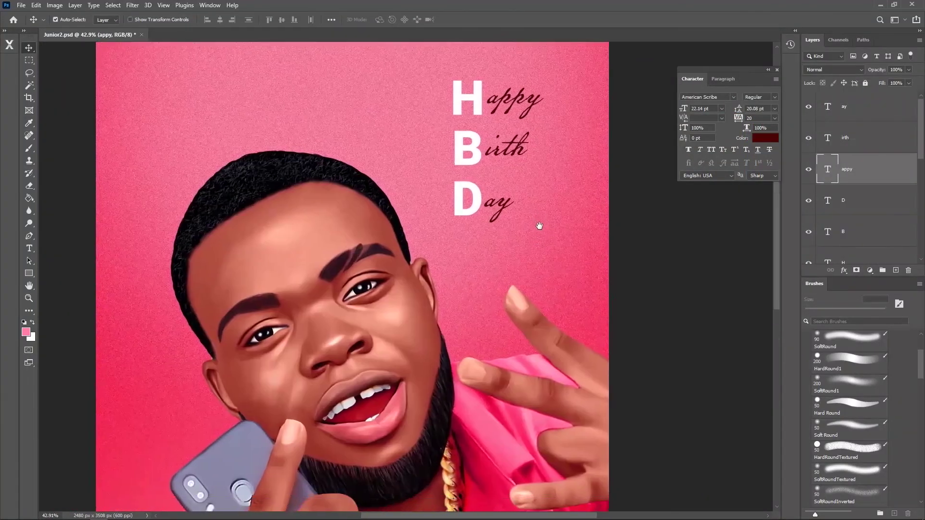
Give the H layer an Inner Bevel Bevel & Emboss effect with adjusted size.
drag(539, 226, 551, 226)
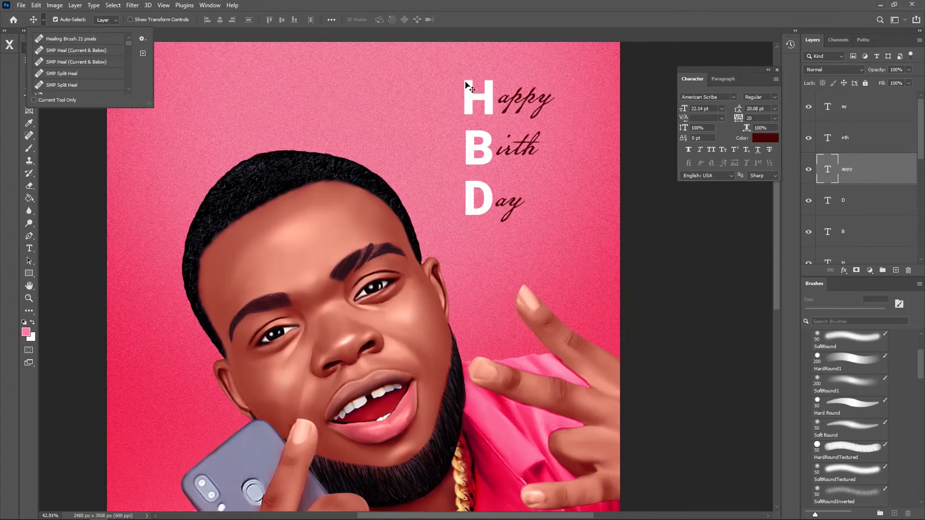
click(467, 84)
click(872, 272)
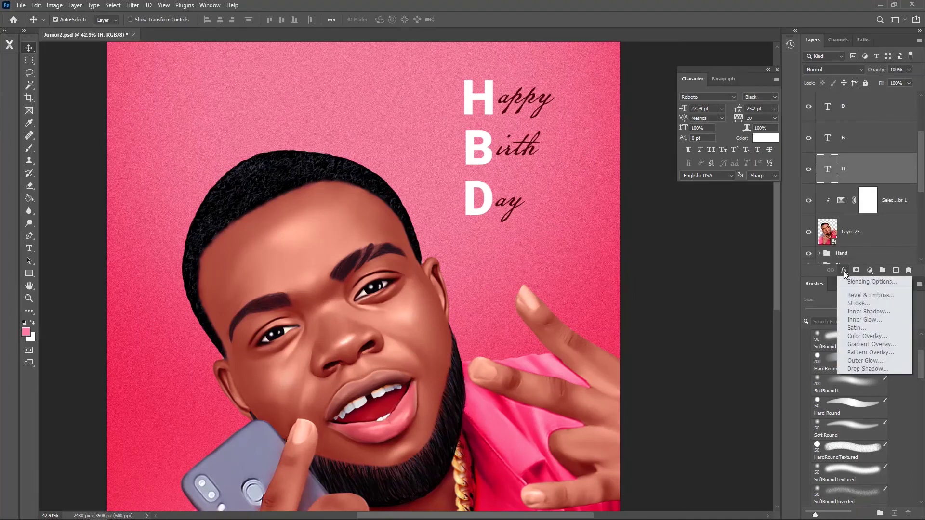
click(760, 238)
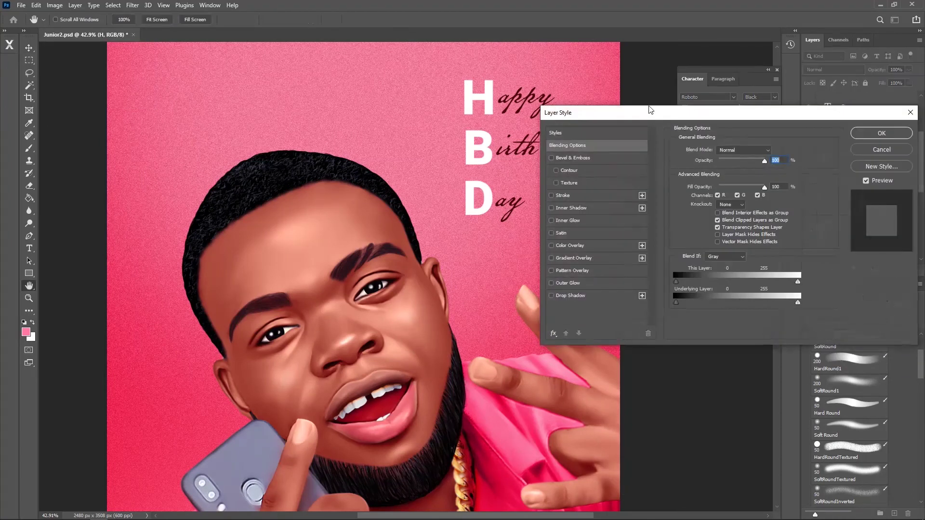
click(589, 145)
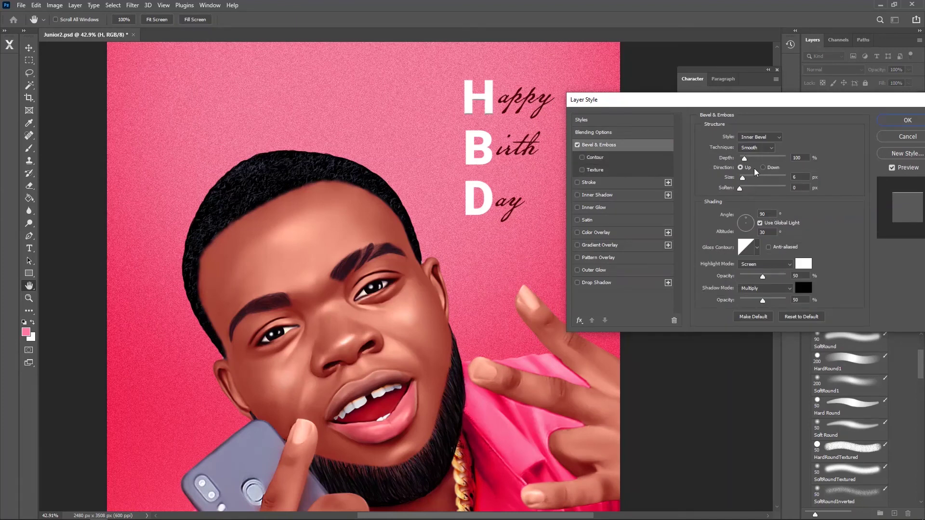
click(767, 138)
click(758, 145)
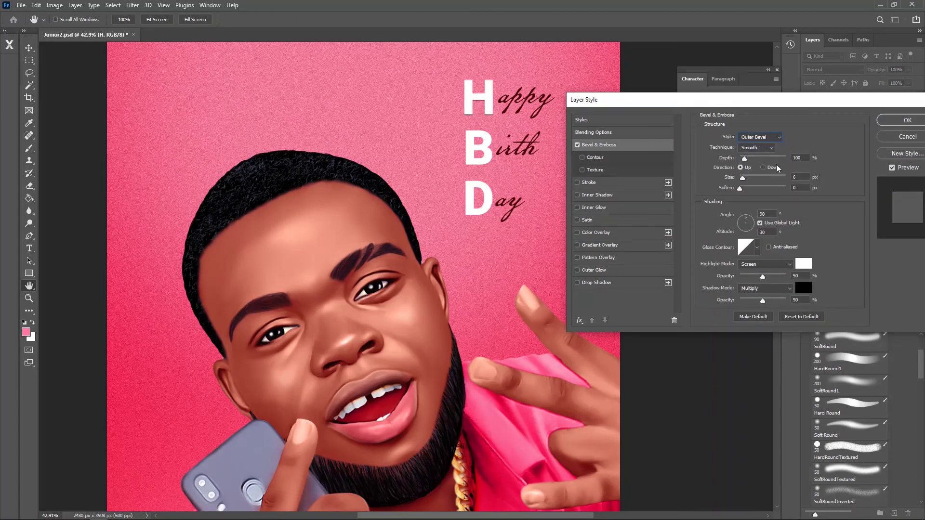
drag(743, 178, 738, 178)
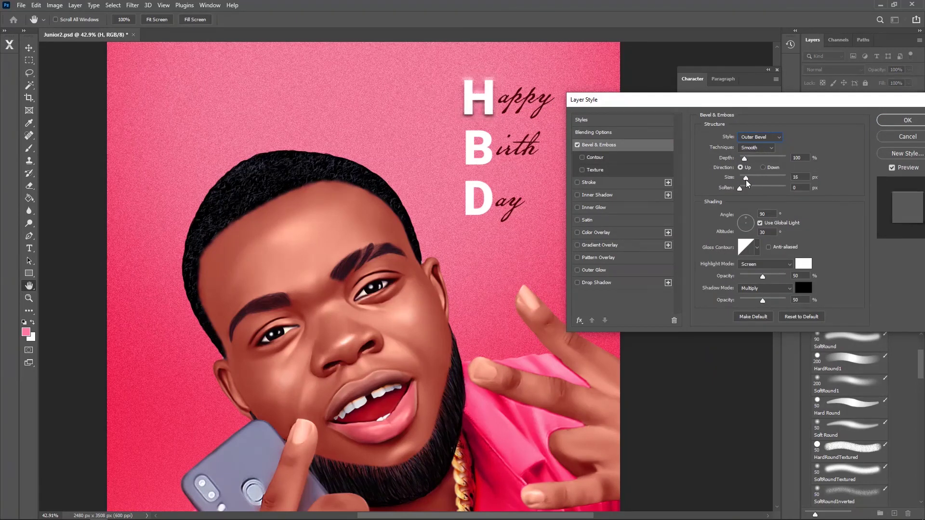
click(764, 138)
mouse_move(740, 178)
mouse_down()
mouse_move(752, 188)
mouse_move(739, 188)
mouse_move(740, 178)
mouse_up()
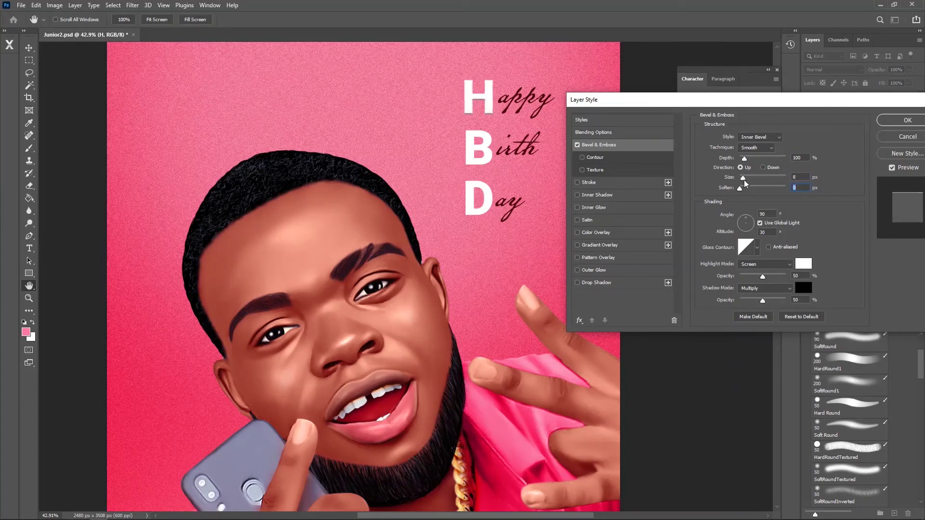
key(Return)
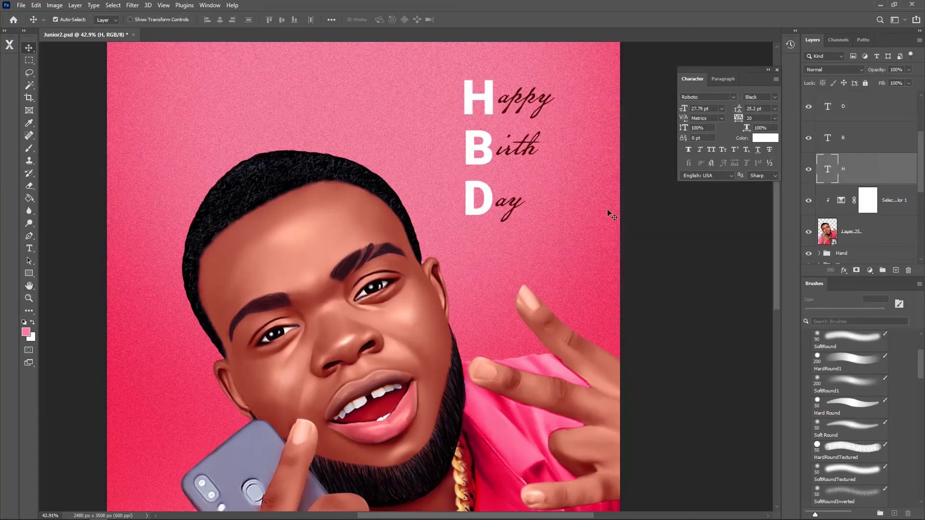
Select all HBD lettering layers and move them lower beside the head.
scroll(607, 209, down, 2)
scroll(525, 199, down, 2)
scroll(530, 221, down, 1)
scroll(531, 229, up, 1)
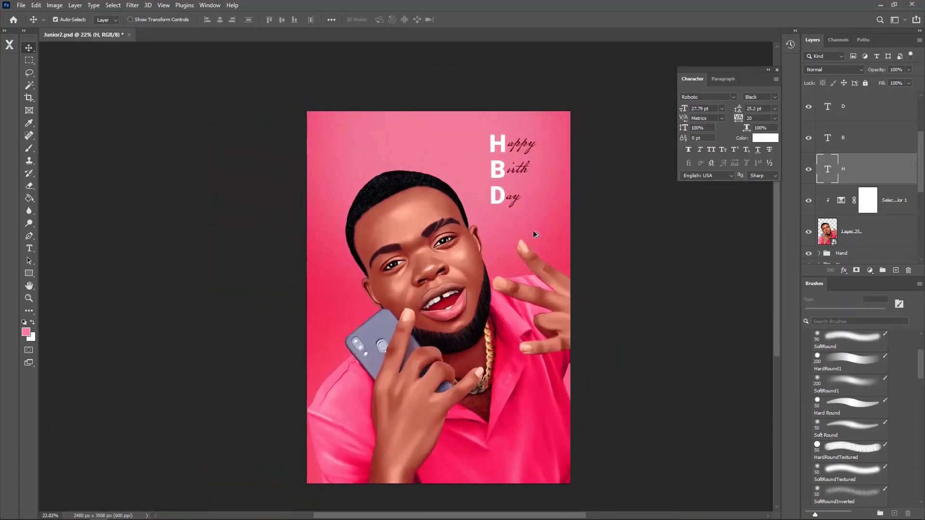
scroll(867, 148, up, 3)
shift+click(862, 111)
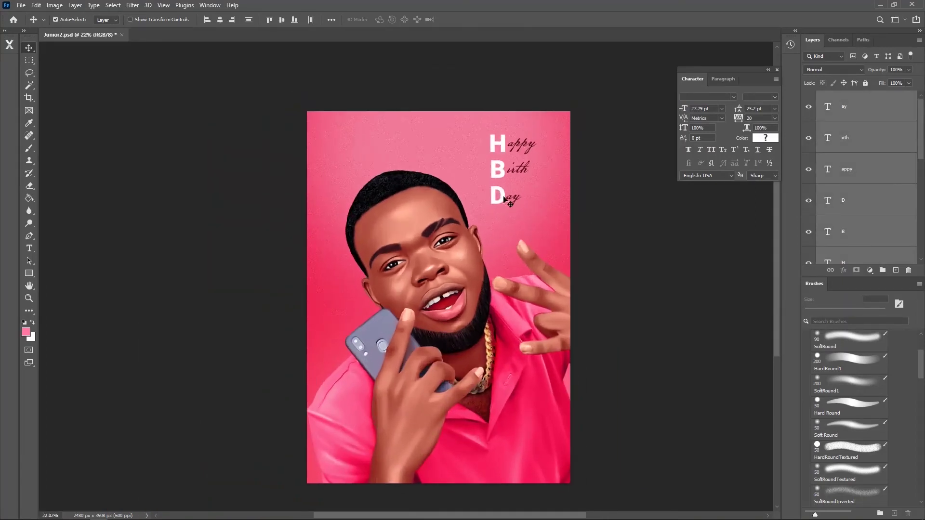
drag(504, 198, 503, 233)
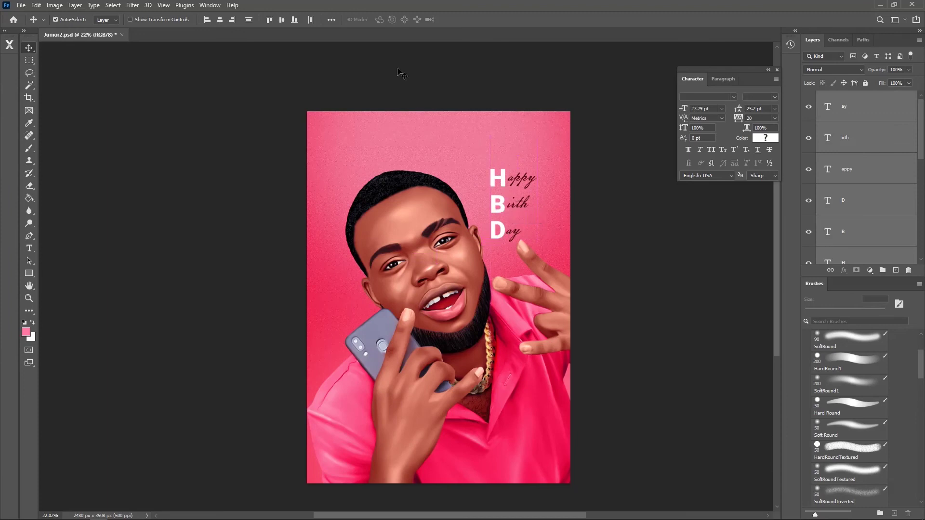
drag(516, 207, 514, 202)
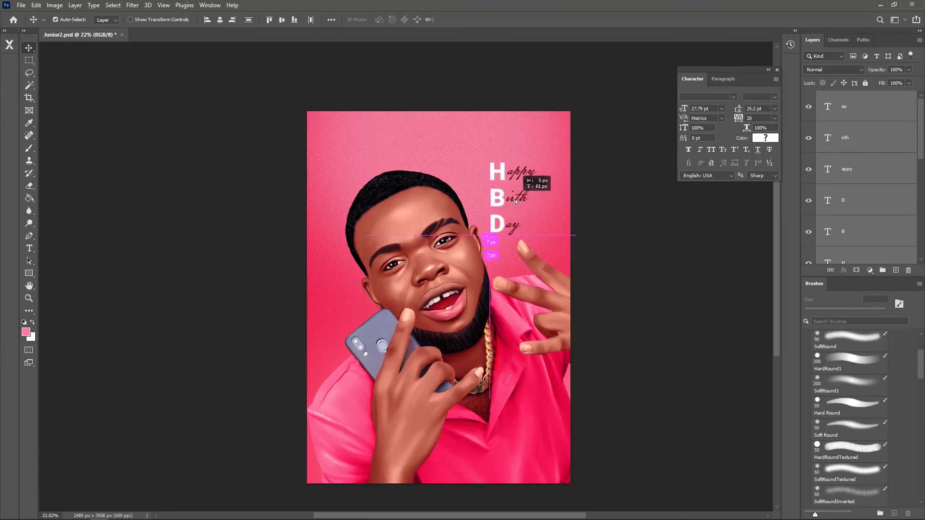
drag(513, 202, 514, 203)
scroll(483, 251, down, 2)
scroll(483, 251, up, 2)
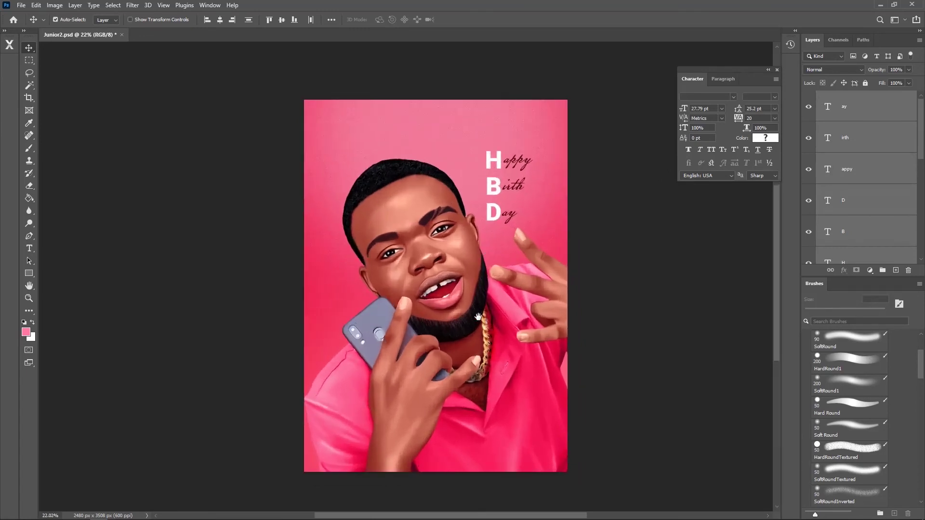
Type 'Kre8tive Pen' near the portrait's bottom in Bickham Script Two.
key(t)
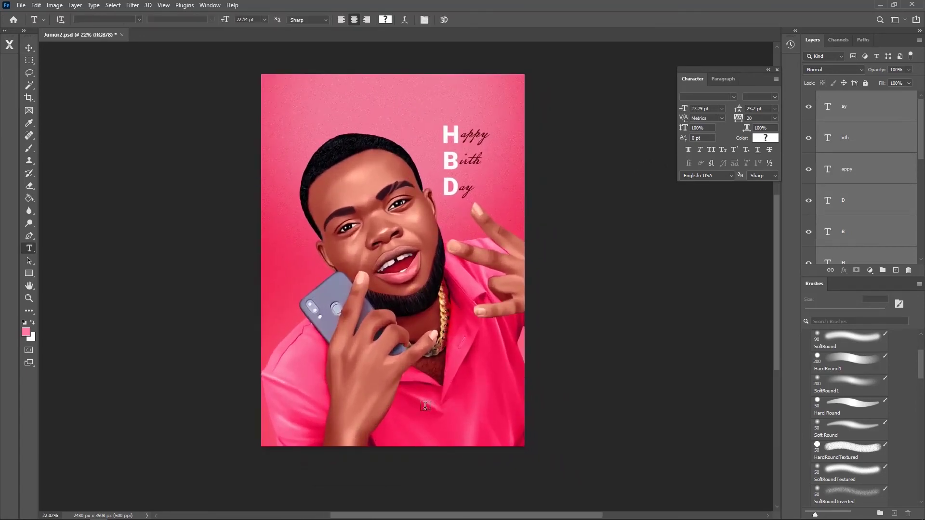
click(424, 406)
text(Kr)
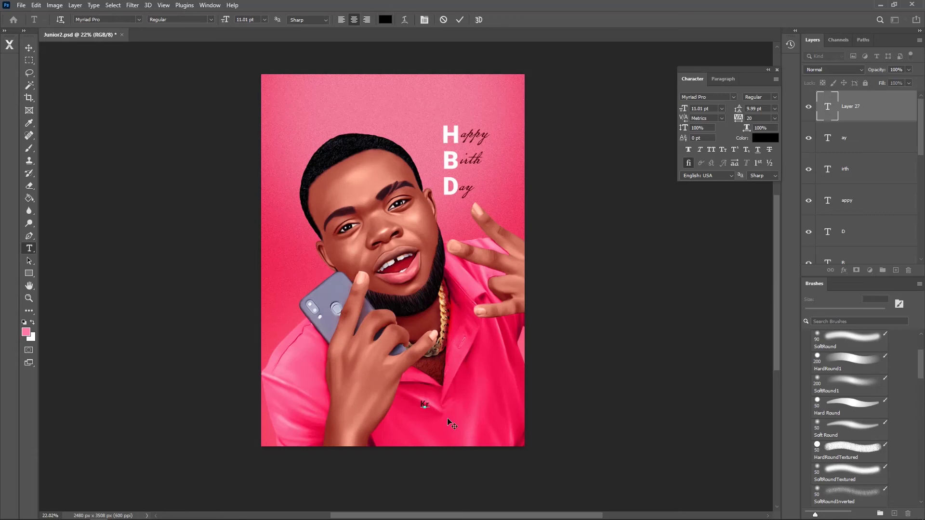
text(e8tive Pen)
key(ctrl+a)
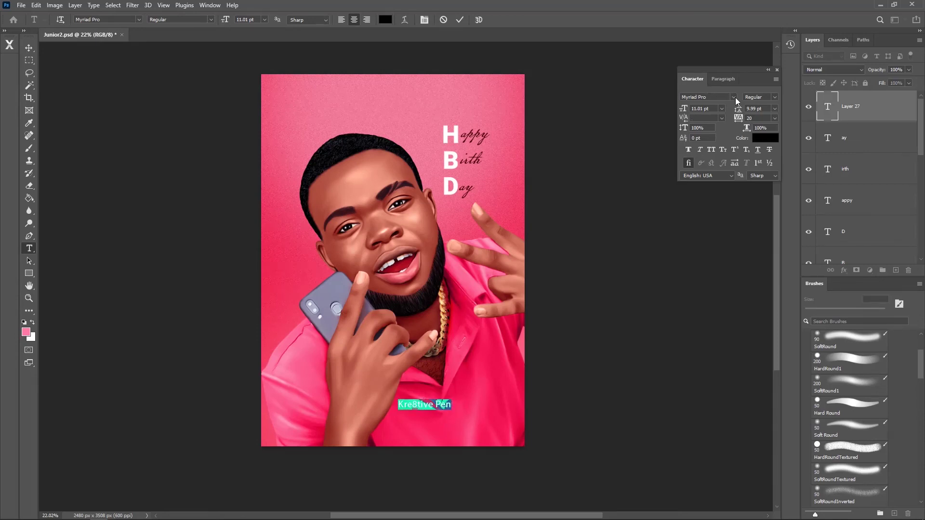
click(734, 98)
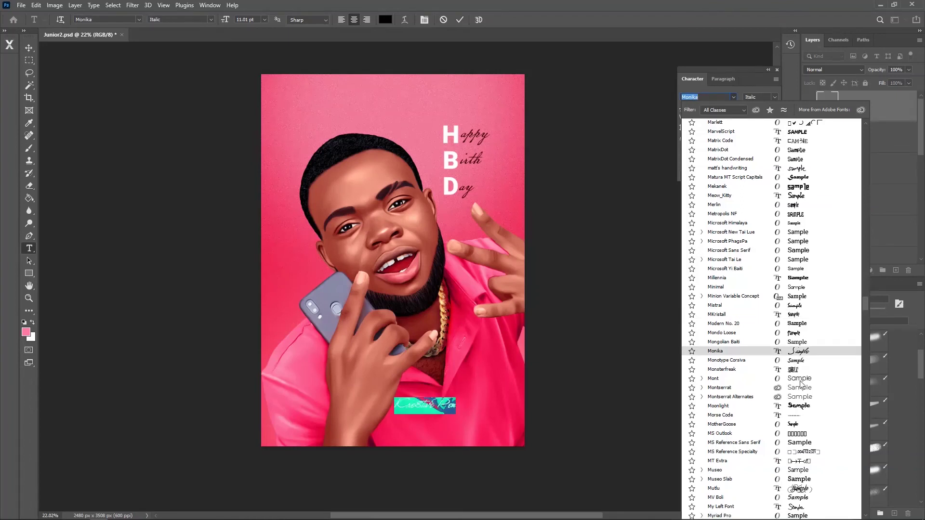
scroll(800, 384, up, 5)
scroll(799, 383, up, 5)
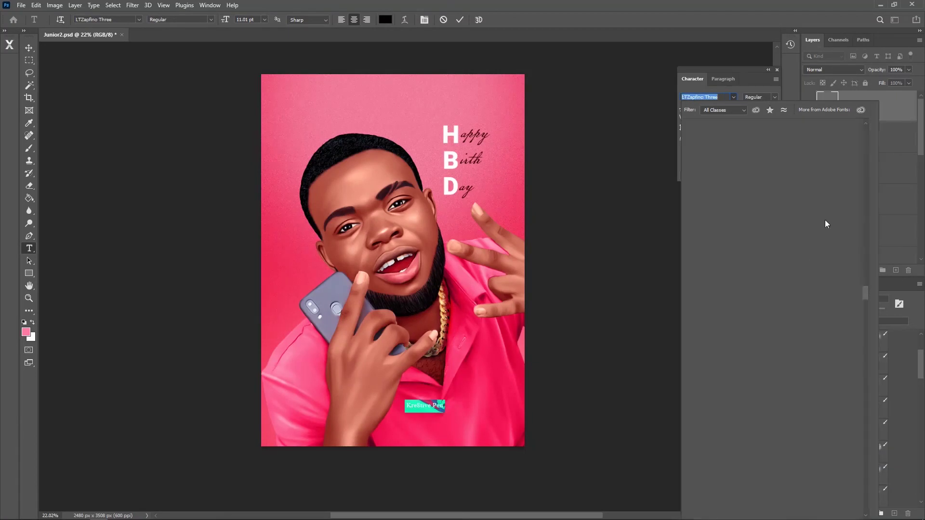
drag(873, 292, 874, 124)
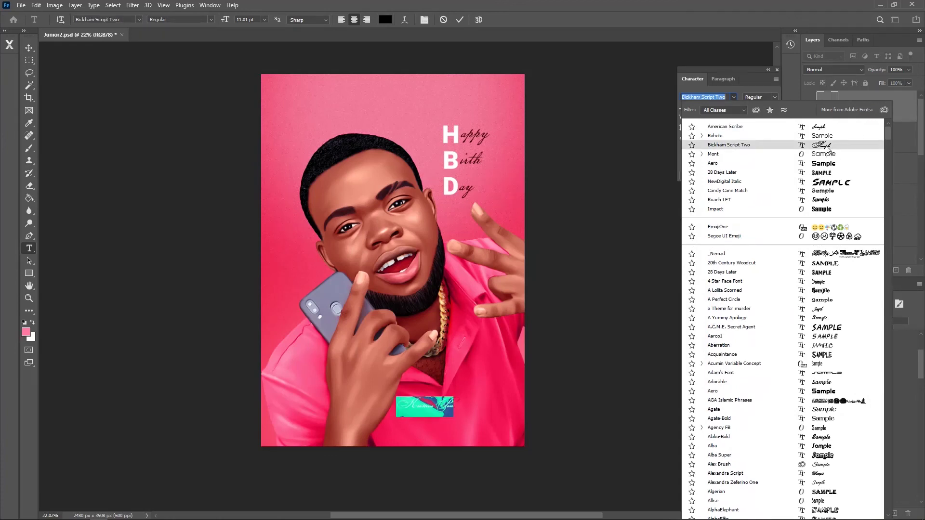
click(825, 145)
click(460, 20)
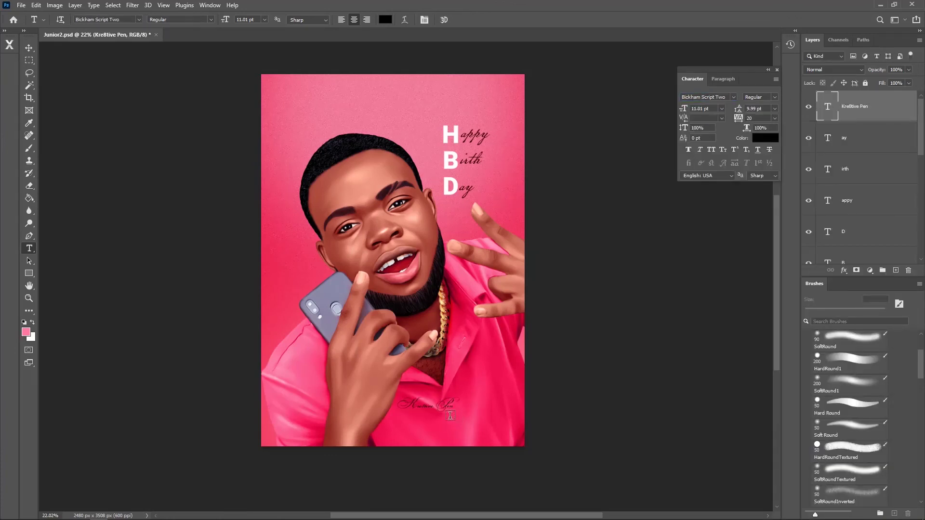
Make the signature text white and start enlarging it to about 158%.
triple_click(421, 407)
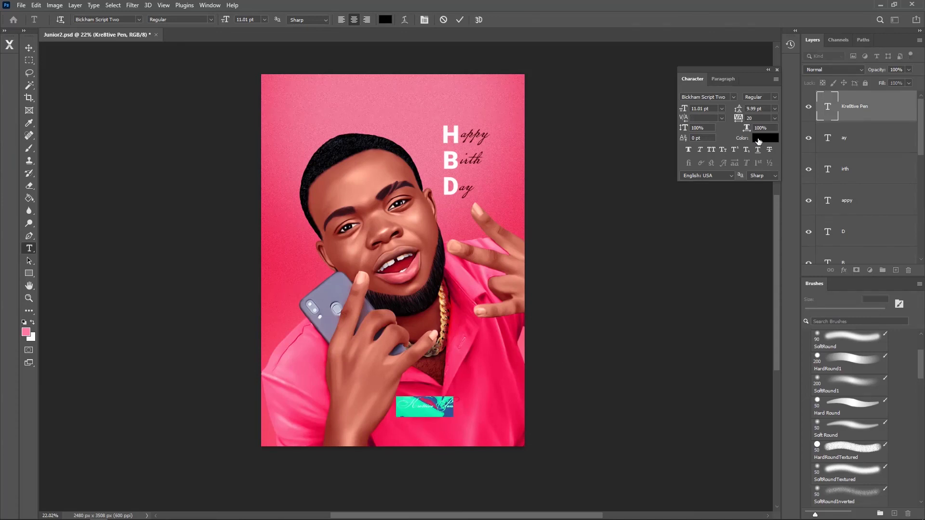
click(759, 140)
click(834, 107)
click(460, 19)
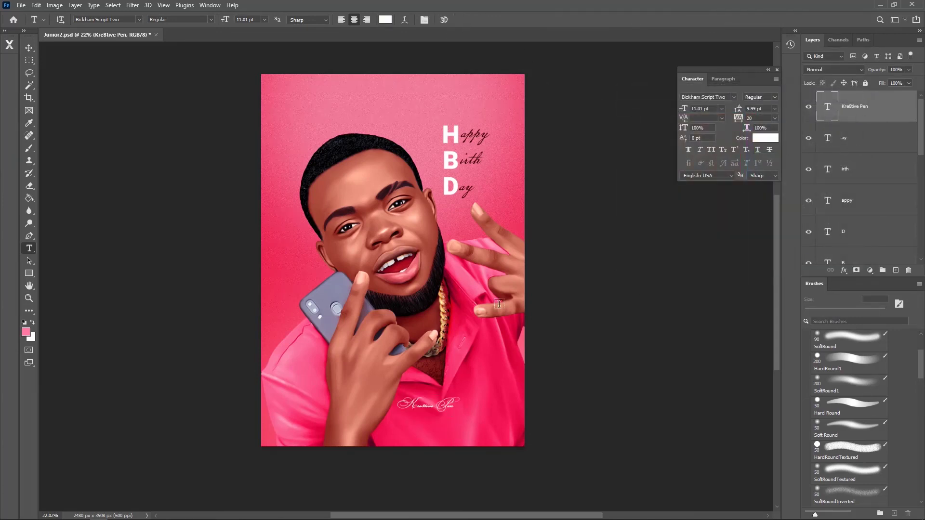
key(ctrl+t)
drag(460, 413, 528, 436)
Move the signature toward the bottom right and blend it with Overlay mode.
drag(463, 424, 499, 429)
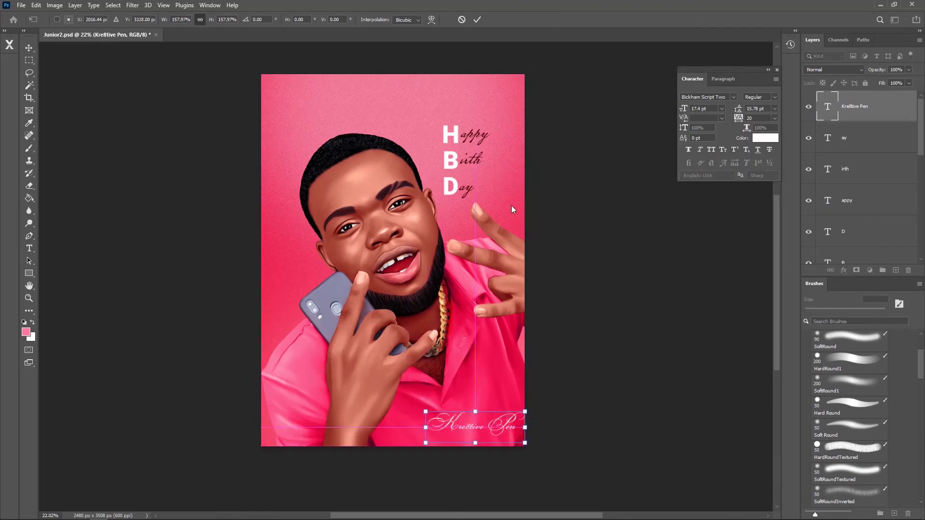
click(477, 20)
click(834, 69)
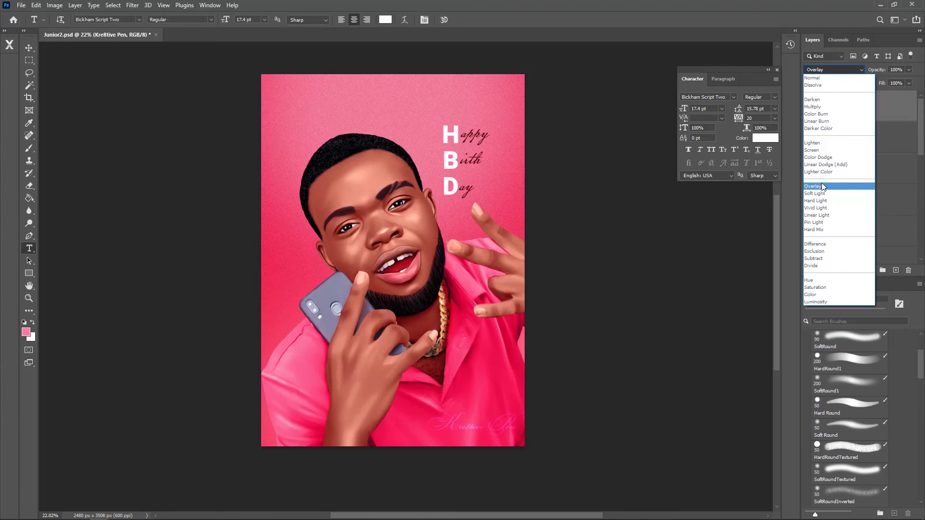
click(823, 186)
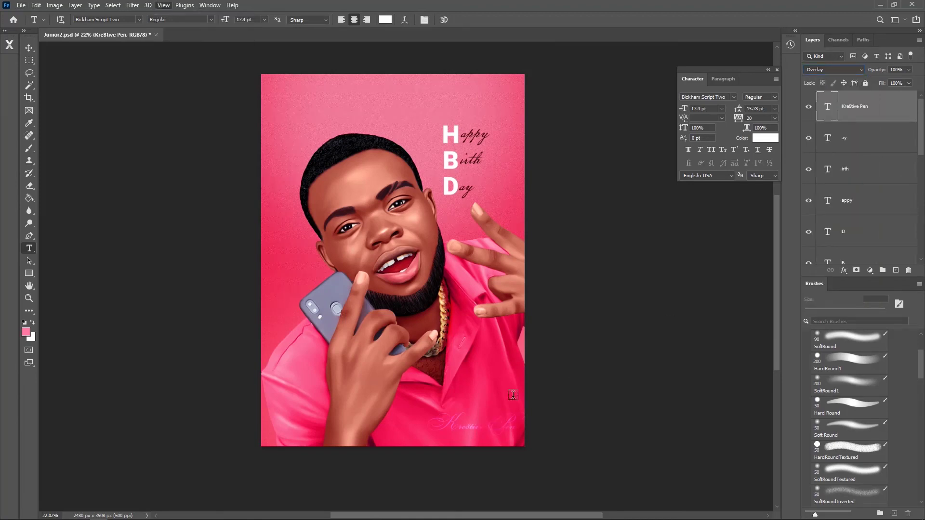
Cancel an accidental Lorem text layer and move the signature up to mid-canvas.
click(486, 398)
scroll(486, 427, up, 1)
scroll(486, 427, up, 1)
click(444, 19)
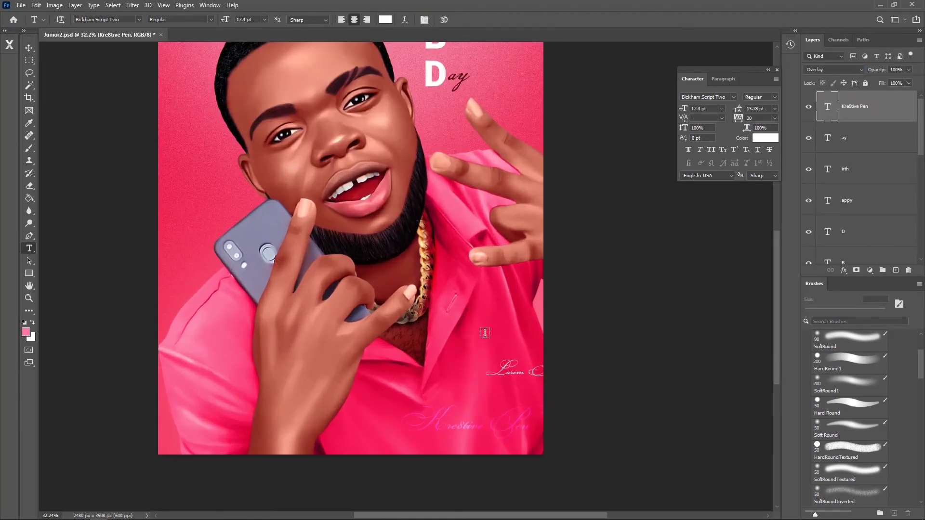
scroll(485, 378, down, 2)
key(v)
drag(472, 408, 316, 265)
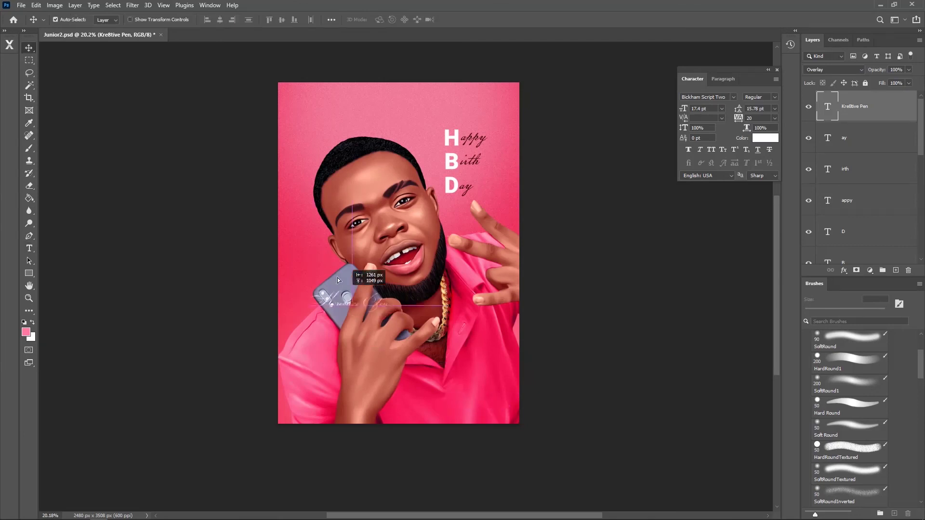
scroll(344, 273, up, 2)
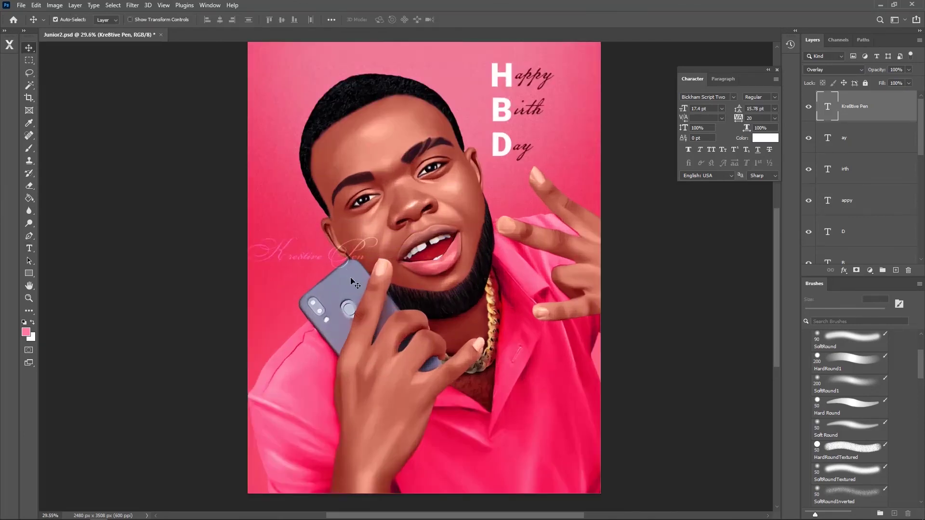
Shrink the signature to 66% at the bottom right with Normal blending.
key(ctrl+t)
mouse_move(469, 292)
mouse_down()
mouse_move(403, 290)
mouse_move(572, 396)
mouse_up()
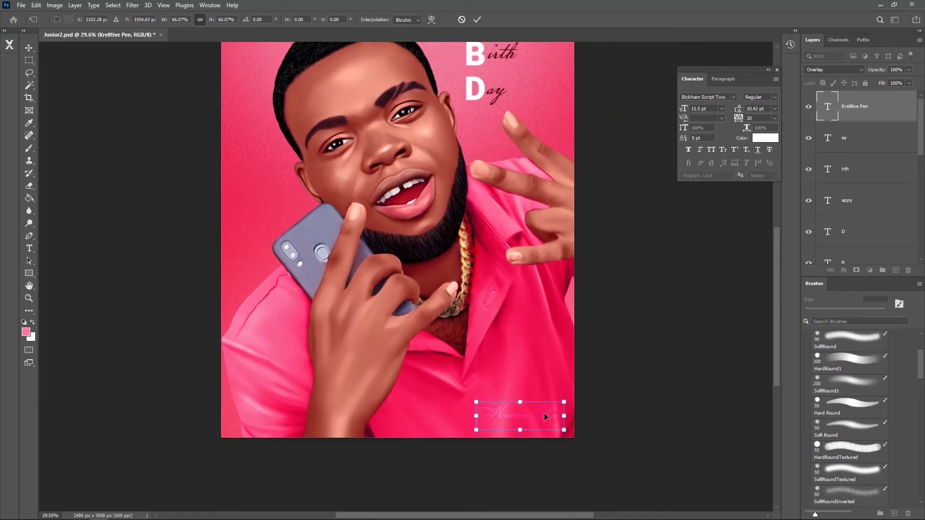
click(834, 69)
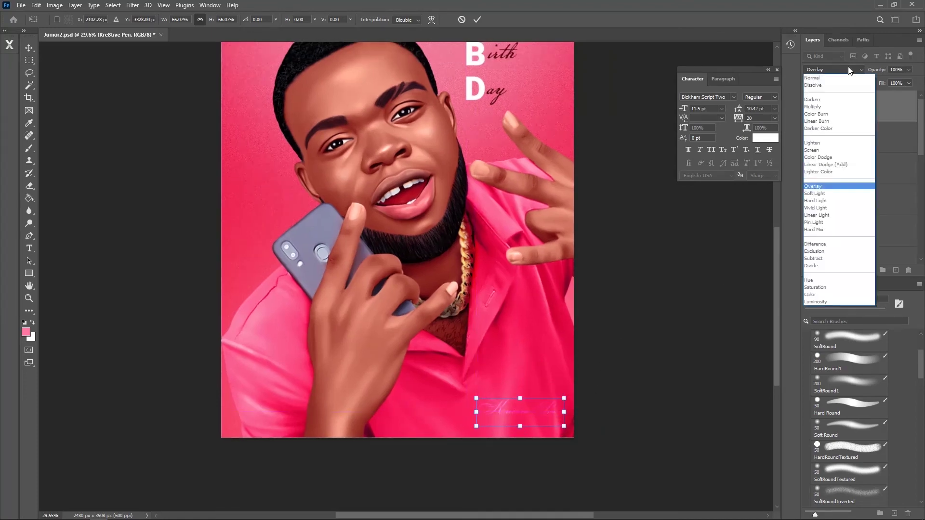
click(819, 68)
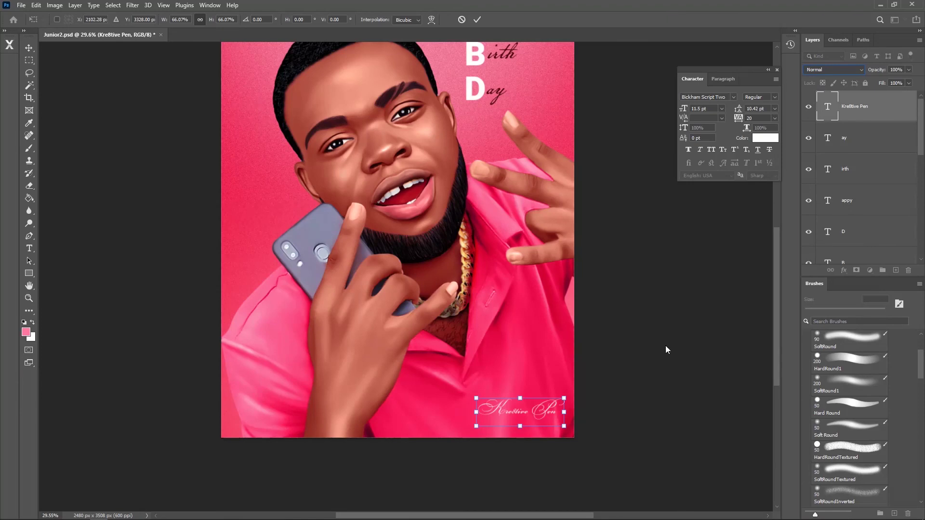
key(Return)
Settle the signature near the bottom-right edge and set it to Overlay again.
scroll(524, 403, up, 2)
scroll(526, 402, down, 2)
scroll(517, 321, down, 2)
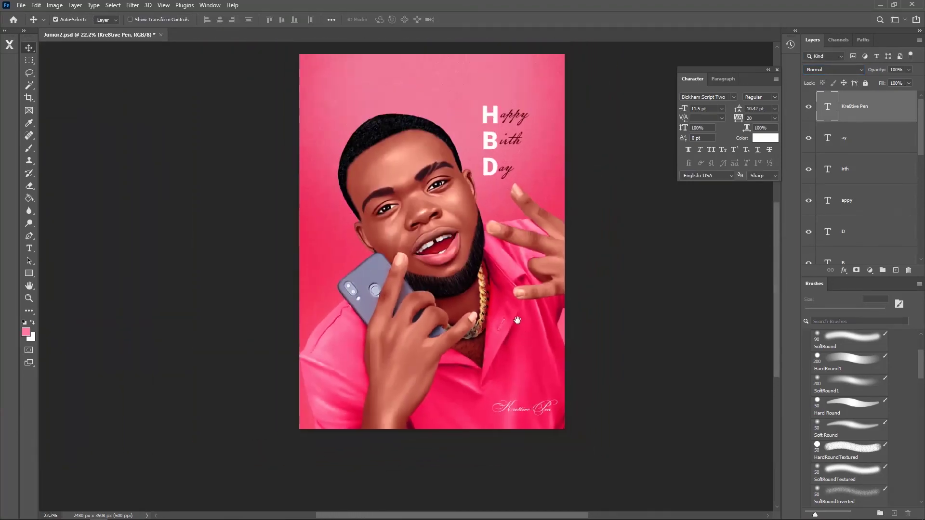
drag(517, 320, 524, 351)
mouse_move(550, 439)
mouse_down()
mouse_move(558, 373)
mouse_move(547, 393)
mouse_move(552, 429)
mouse_up()
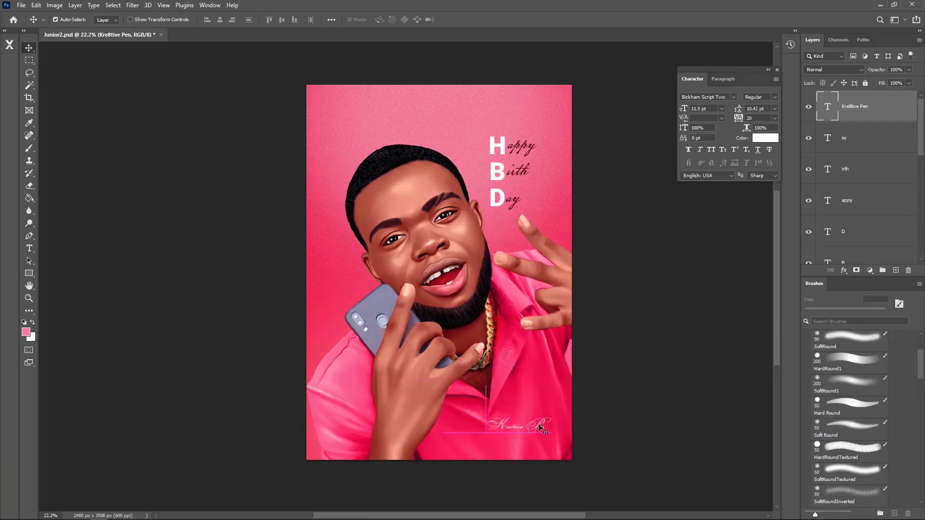
click(837, 70)
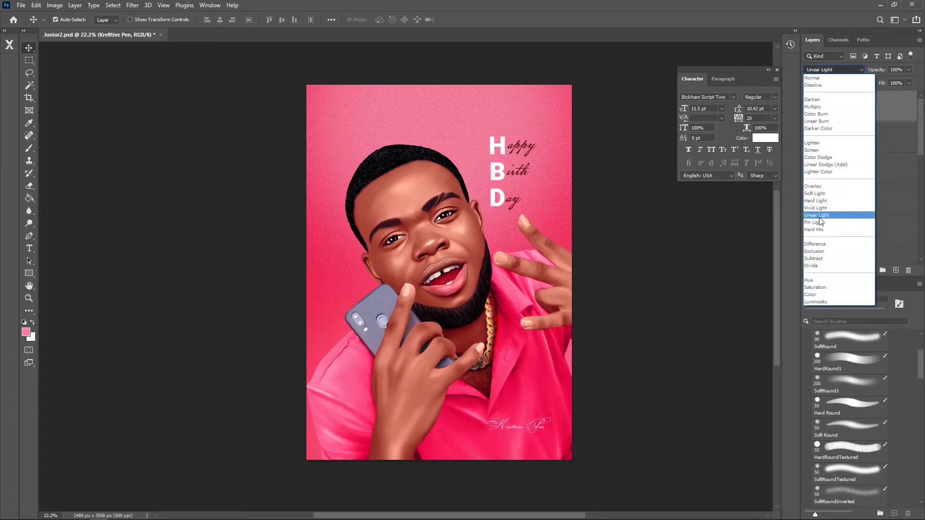
click(814, 187)
Duplicate the signature layer and group the H, B, D and 'appy' text layers into a Text group.
key(ctrl+j)
key(ctrl+j)
key(ctrl+j)
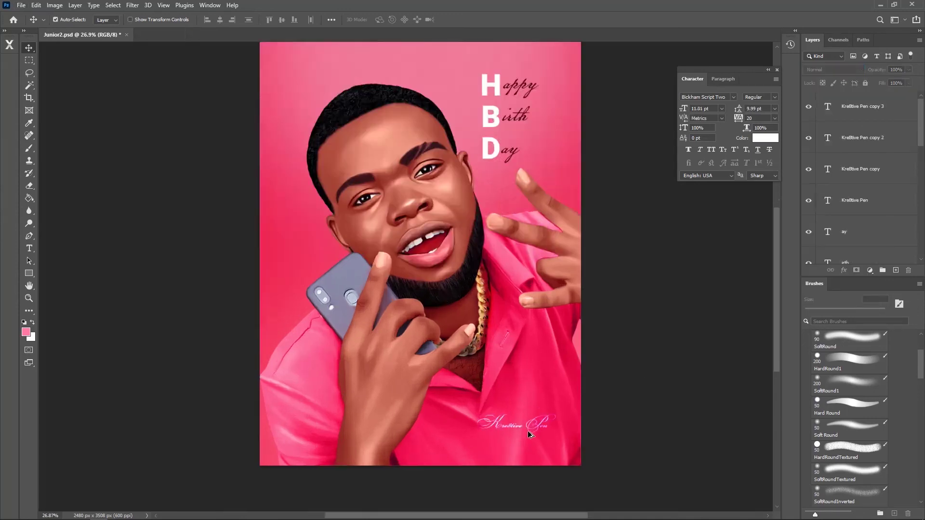
scroll(528, 431, up, 3)
scroll(527, 431, up, 3)
scroll(528, 431, up, 2)
scroll(527, 431, down, 5)
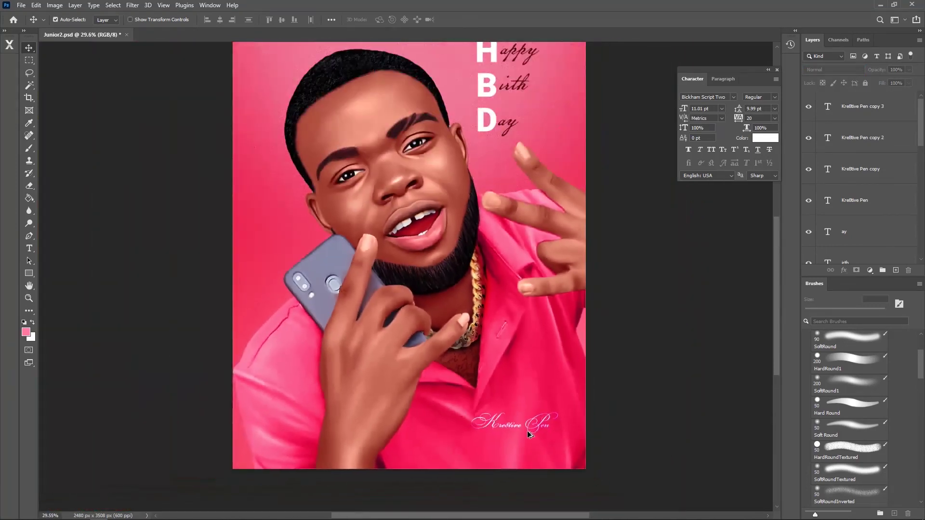
shift+click(874, 210)
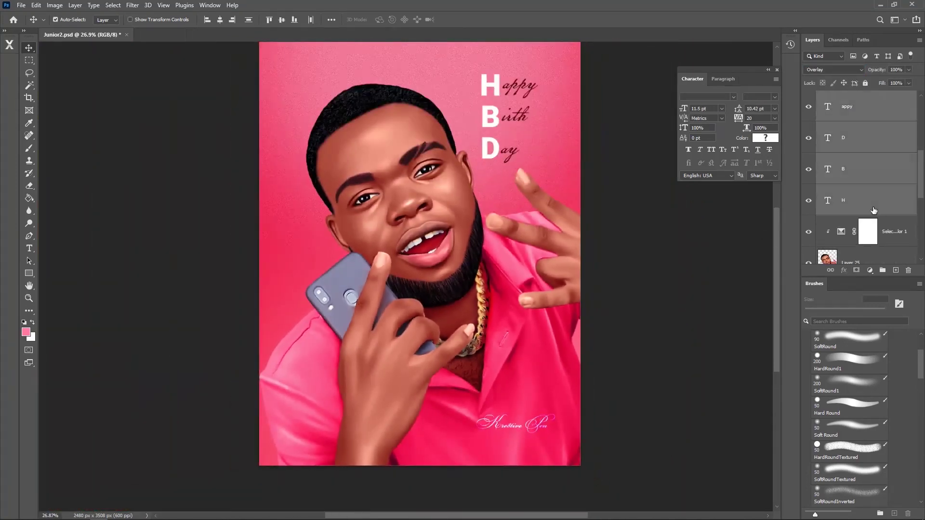
key(ctrl+g)
double_click(847, 98)
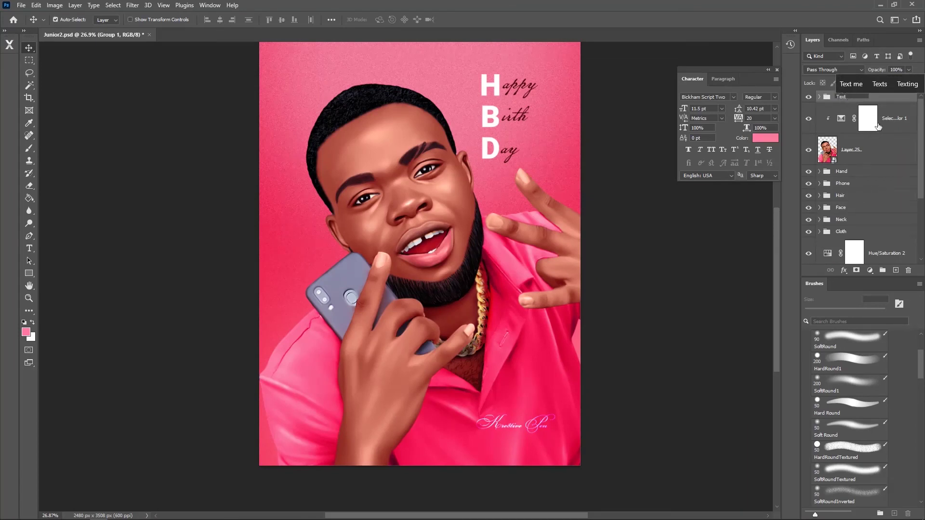
Move Hue/Saturation 2 and Layer 26 below Layer 25 in the layer stack.
click(882, 149)
scroll(890, 177, down, 1)
click(882, 255)
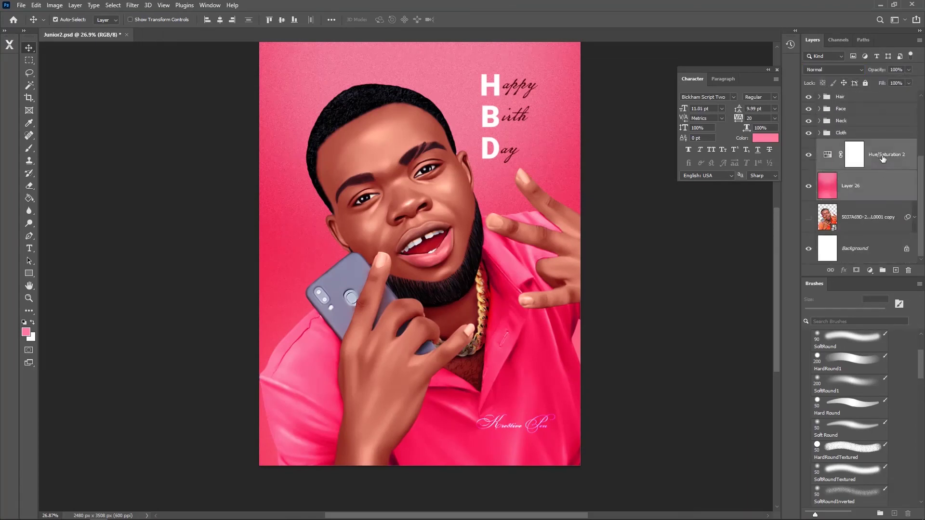
shift+click(894, 224)
drag(894, 224, 892, 139)
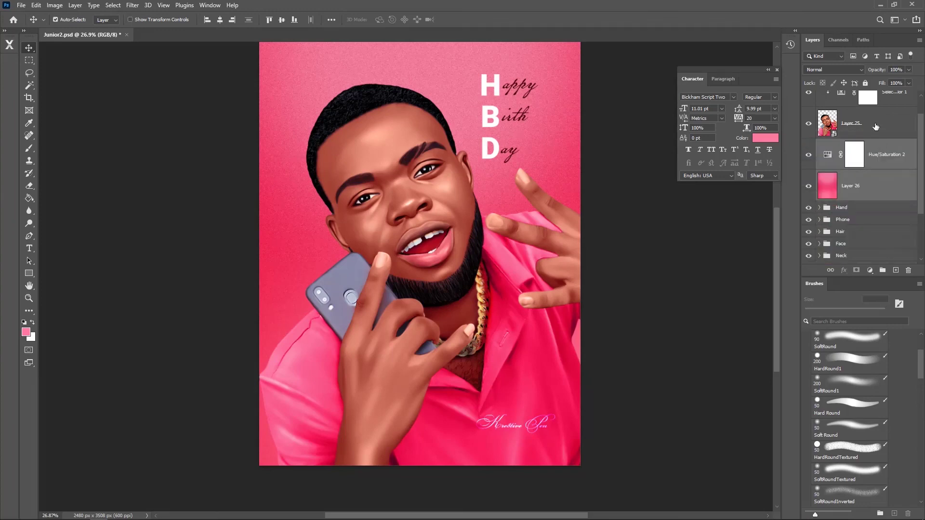
Group the selective colour, Layer 25, Hue/Saturation 2 and Layer 26 into a group named 'Final'.
scroll(893, 126, up, 1)
shift+click(893, 127)
ctrl+click(869, 225)
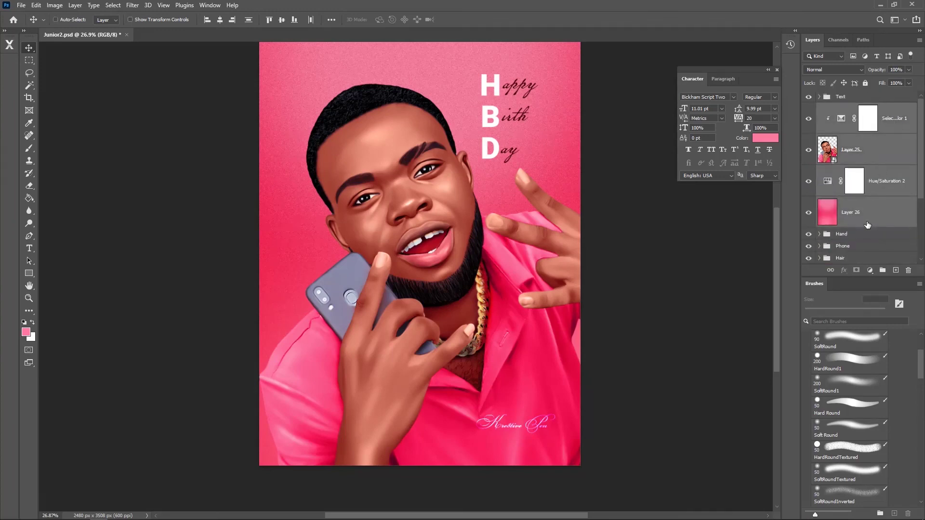
key(ctrl+g)
double_click(847, 109)
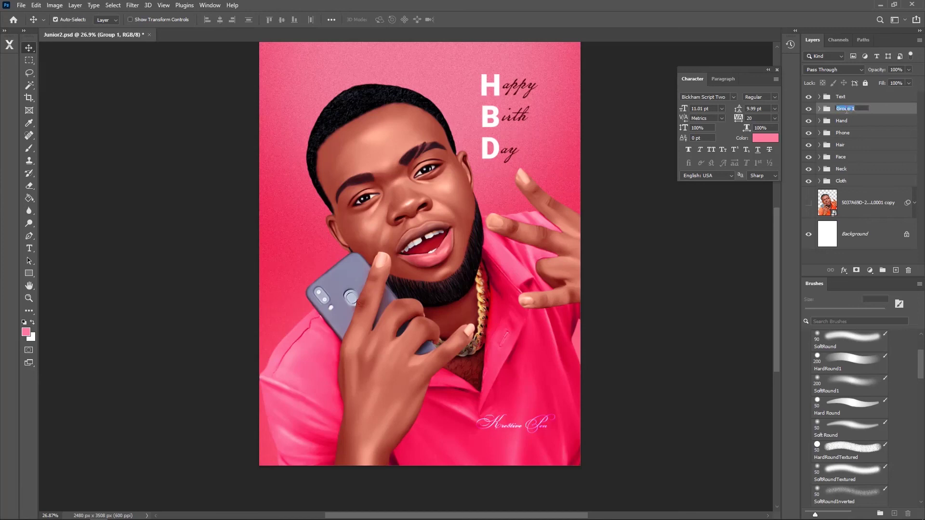
text(Final)
key(Return)
Delete the Background layer and briefly view the original photo layer on its own.
click(855, 234)
key(Delete)
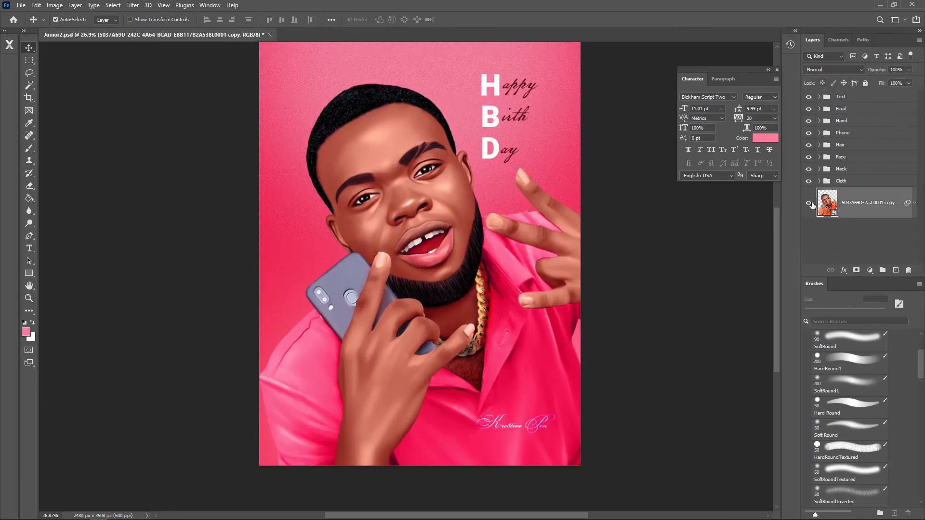
alt+click(809, 204)
alt+click(809, 203)
Put the original photo layer in a group named 'Backup' and save the document.
key(ctrl+g)
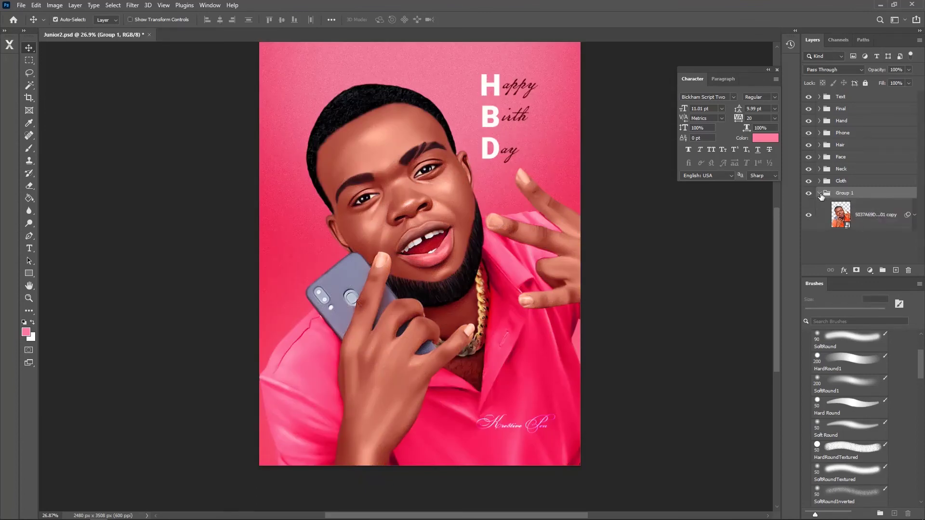
double_click(845, 193)
text(Backup)
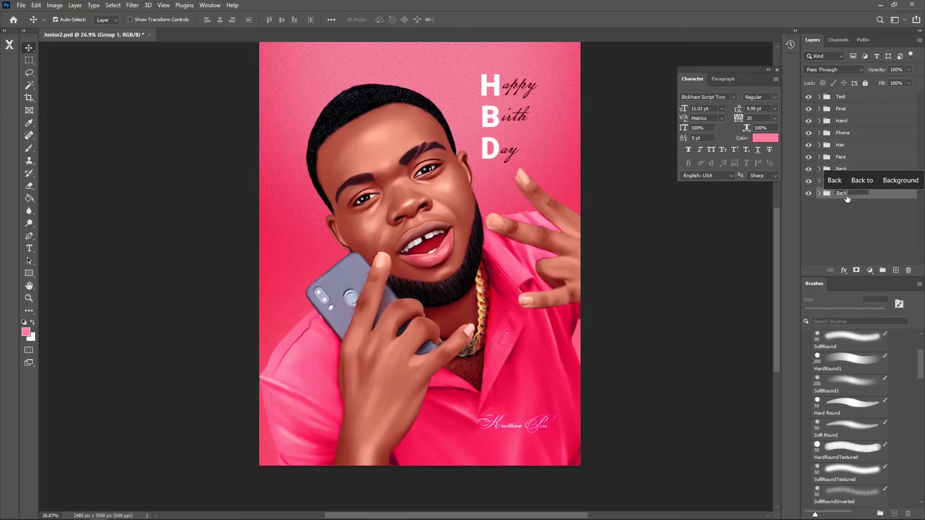
key(ctrl+s)
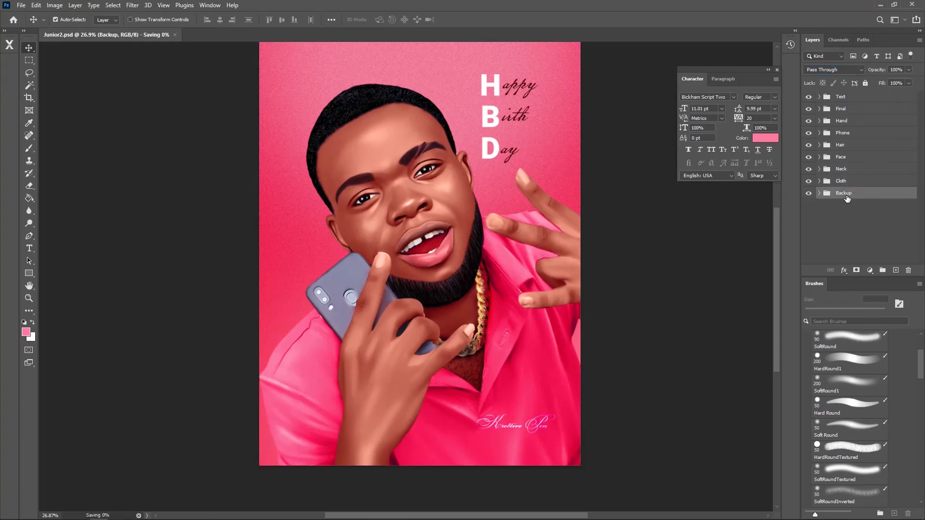
drag(477, 273, 482, 296)
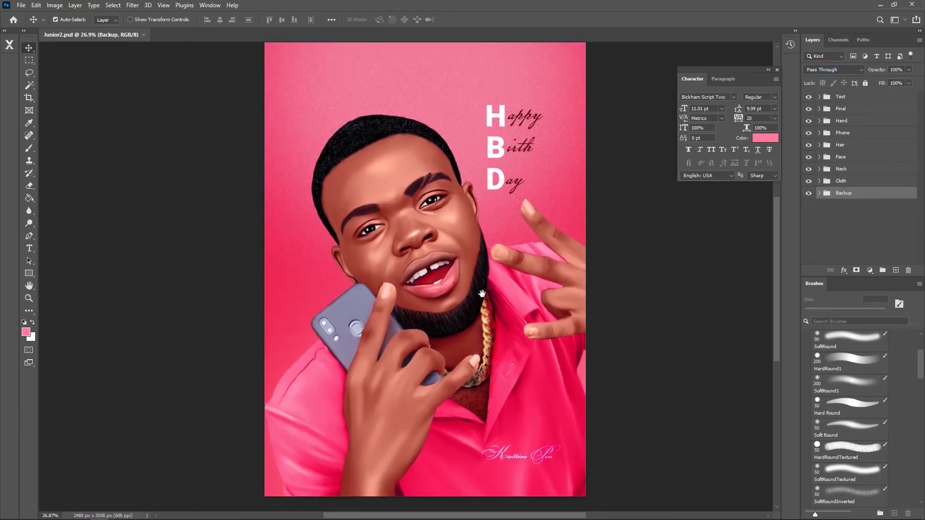
scroll(484, 298, down, 1)
scroll(483, 294, up, 1)
scroll(487, 297, up, 1)
scroll(496, 301, down, 1)
scroll(509, 306, down, 1)
drag(512, 311, 506, 305)
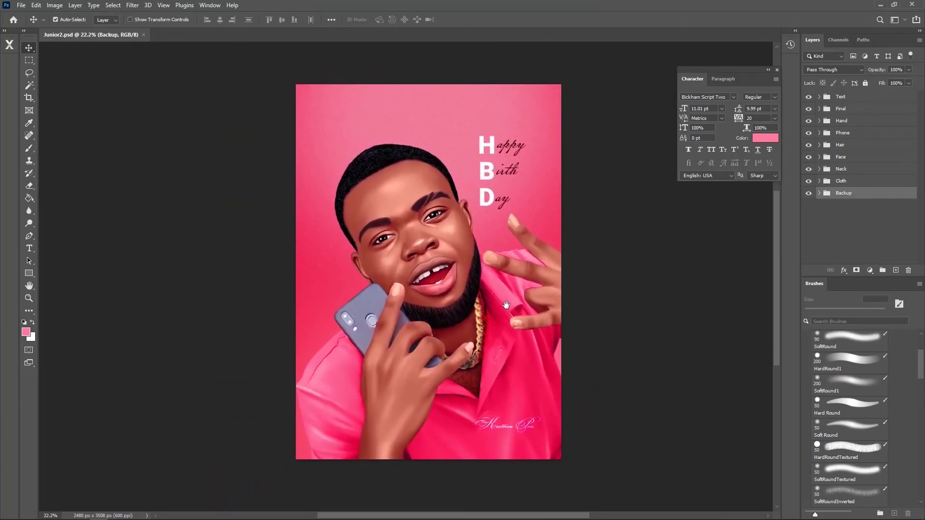